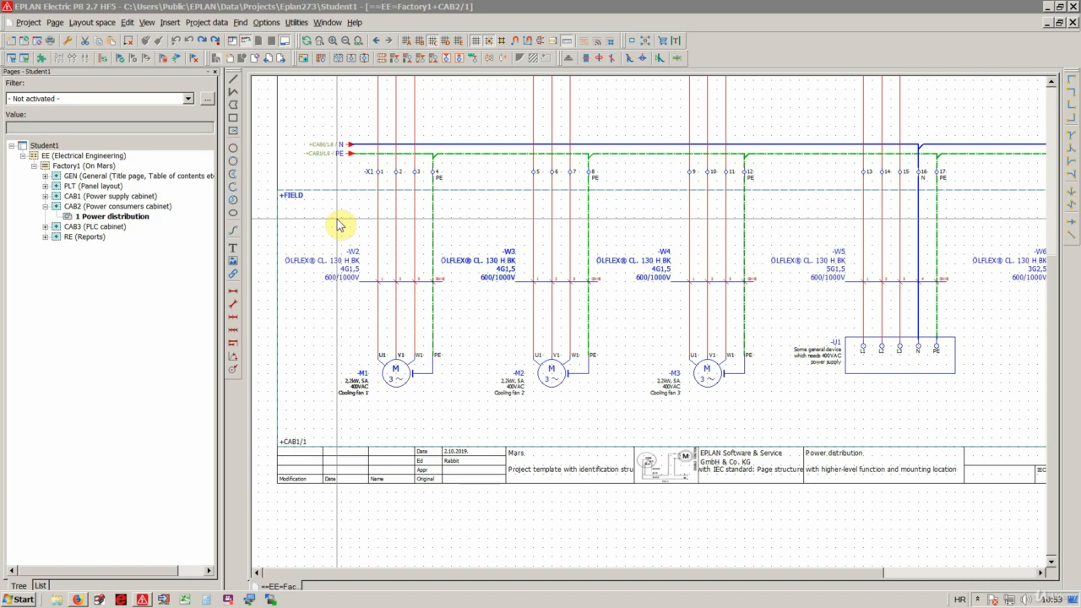
- Open the cable navigator of the project
{"action": "left_click", "coordinate": [207, 22]}
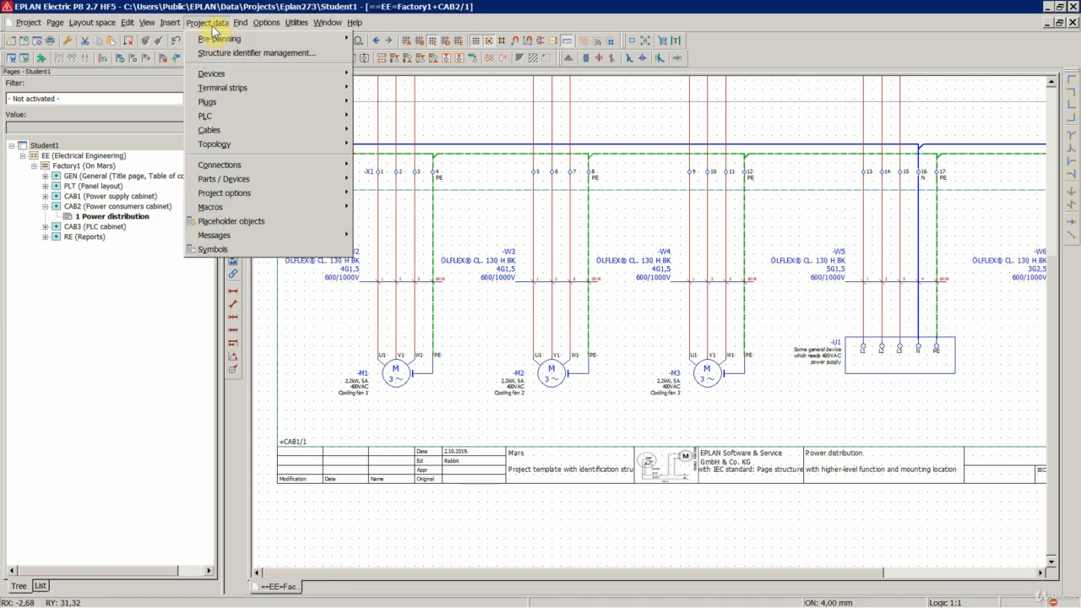
{"action": "left_click", "coordinate": [208, 130]}
{"action": "left_click", "coordinate": [378, 131]}
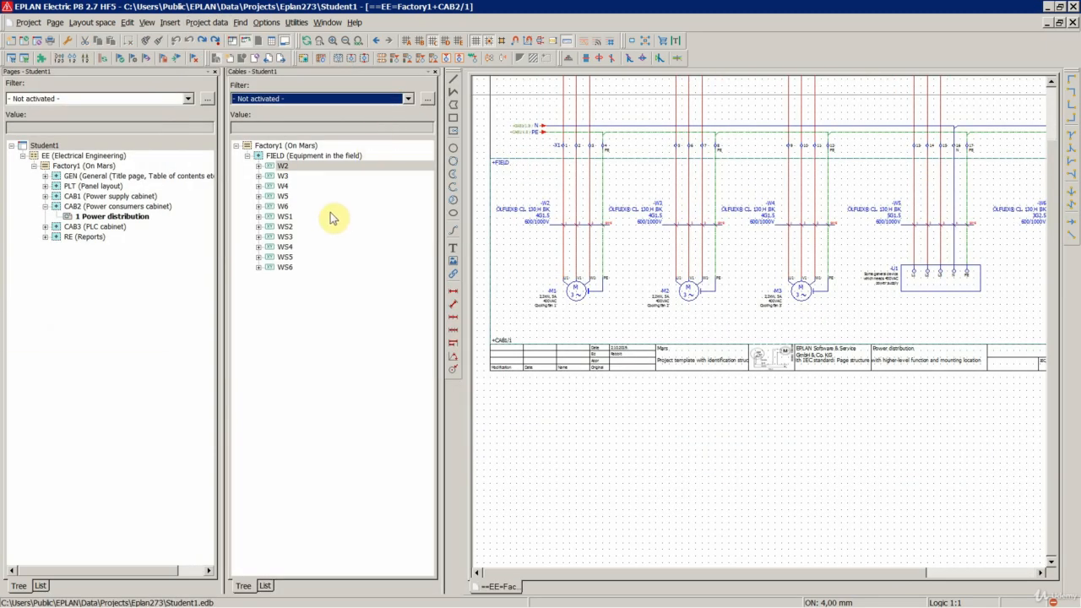
- Pick the cable definitions W2, W3 and W4 one after another on the power distribution schematic, then clear the selection
{"action": "left_click", "coordinate": [543, 223]}
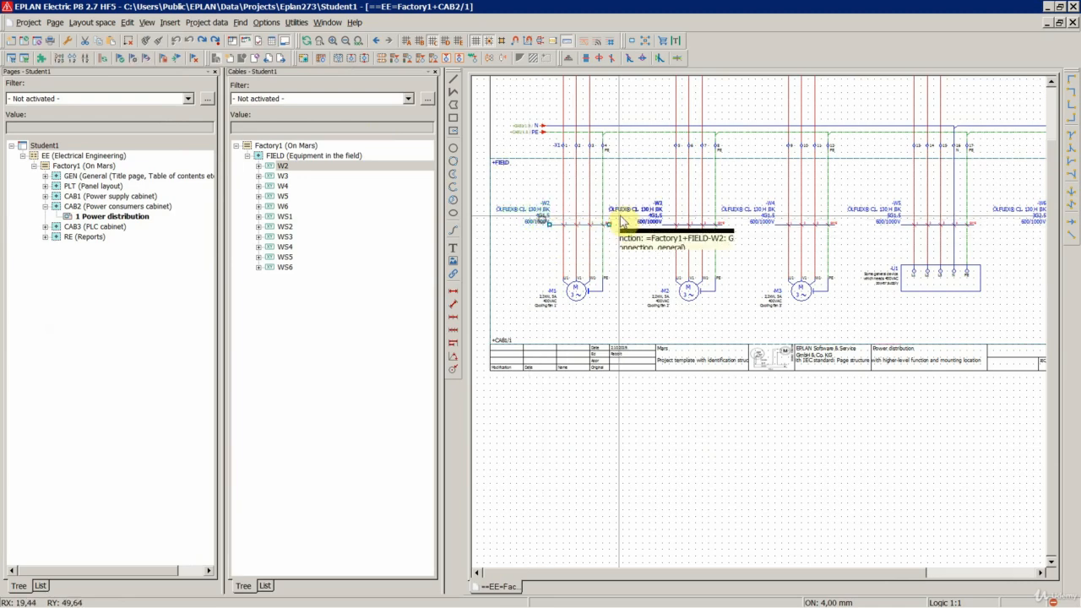
{"action": "left_click", "coordinate": [663, 220]}
{"action": "left_click", "coordinate": [737, 219]}
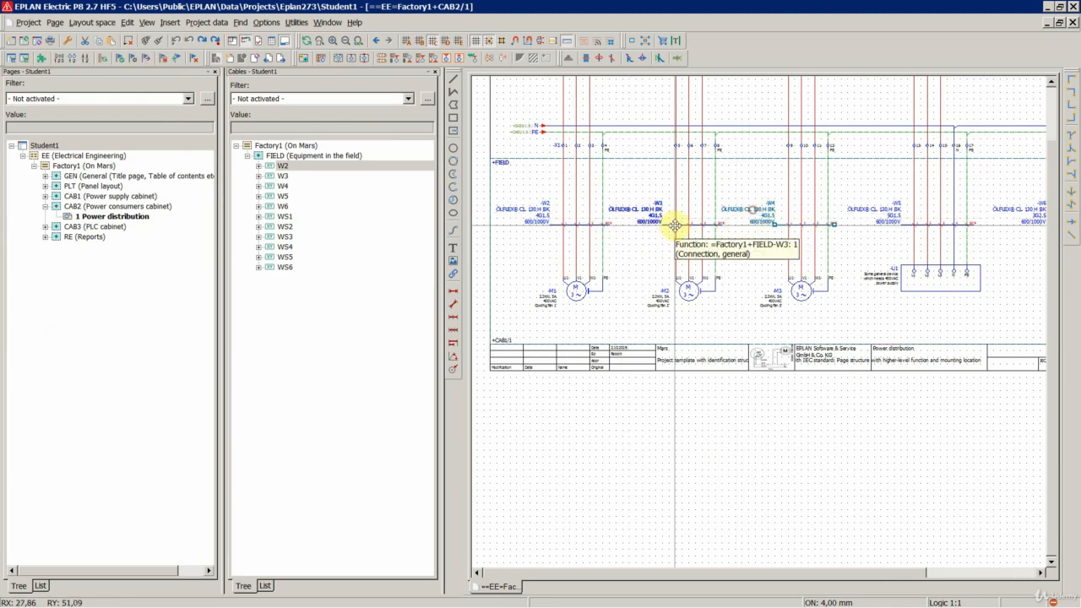
{"action": "left_click", "coordinate": [519, 240]}
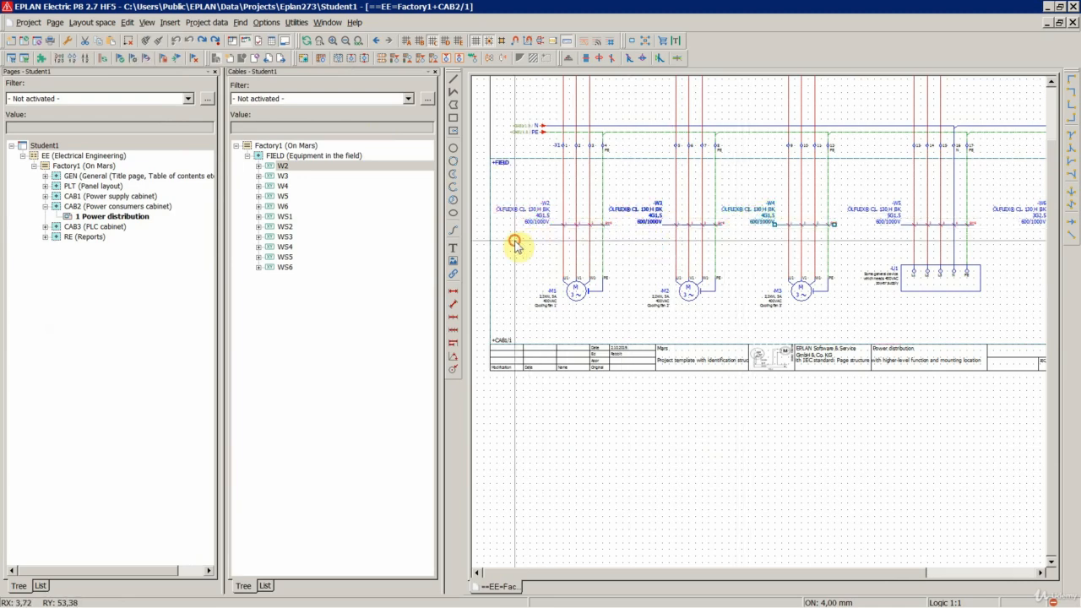
- Select cables W2, W3 and W4 together in the cable navigator and open their shared cable properties
{"action": "left_click", "coordinate": [286, 167]}
{"action": "left_click", "coordinate": [296, 185], "text": "shift"}
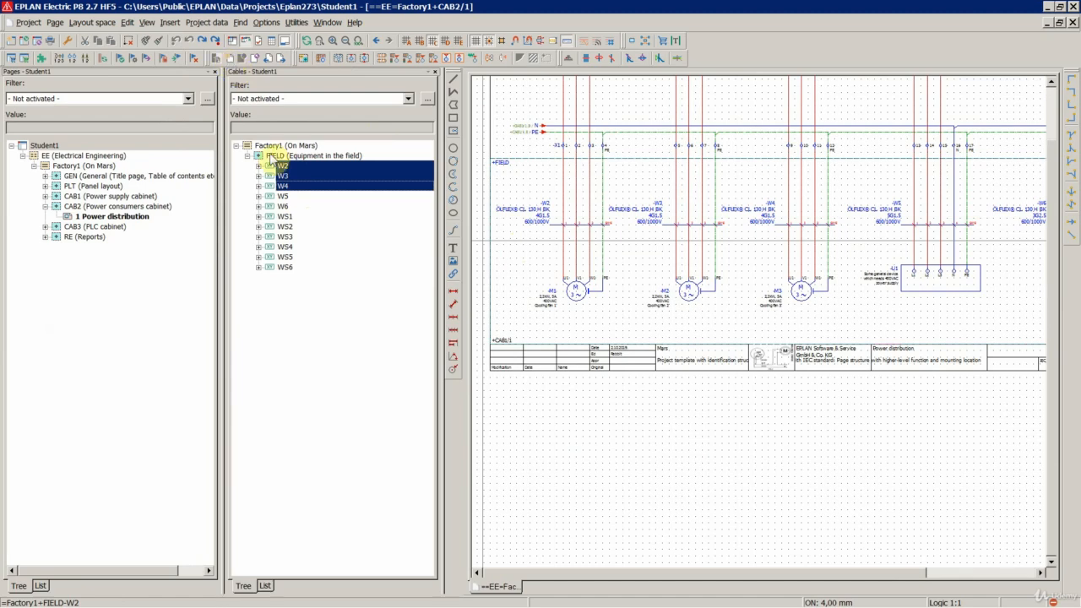
{"action": "left_click", "coordinate": [206, 23]}
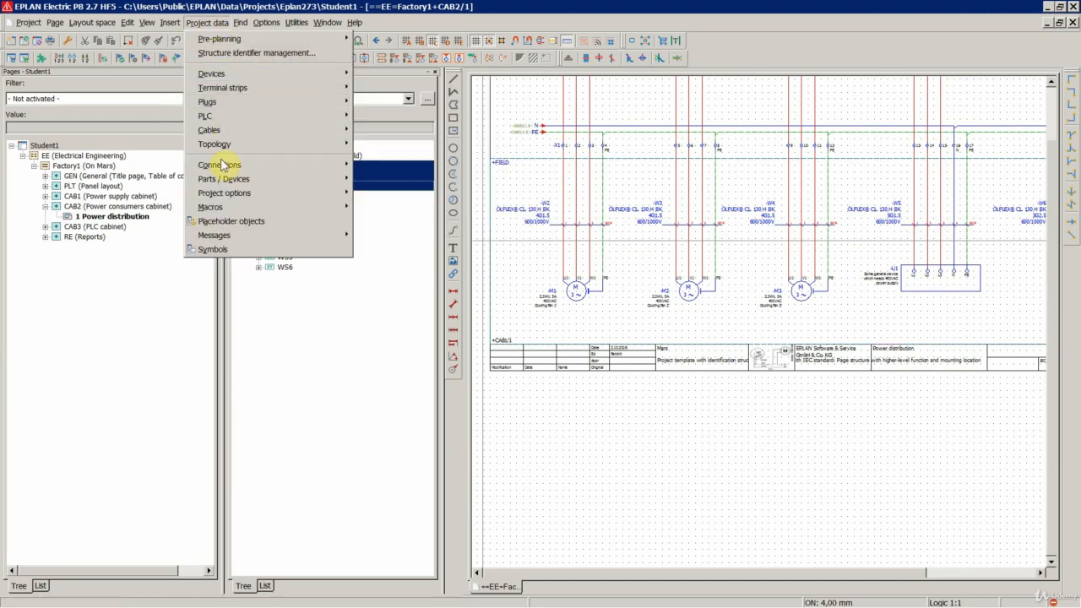
{"action": "left_click", "coordinate": [355, 21]}
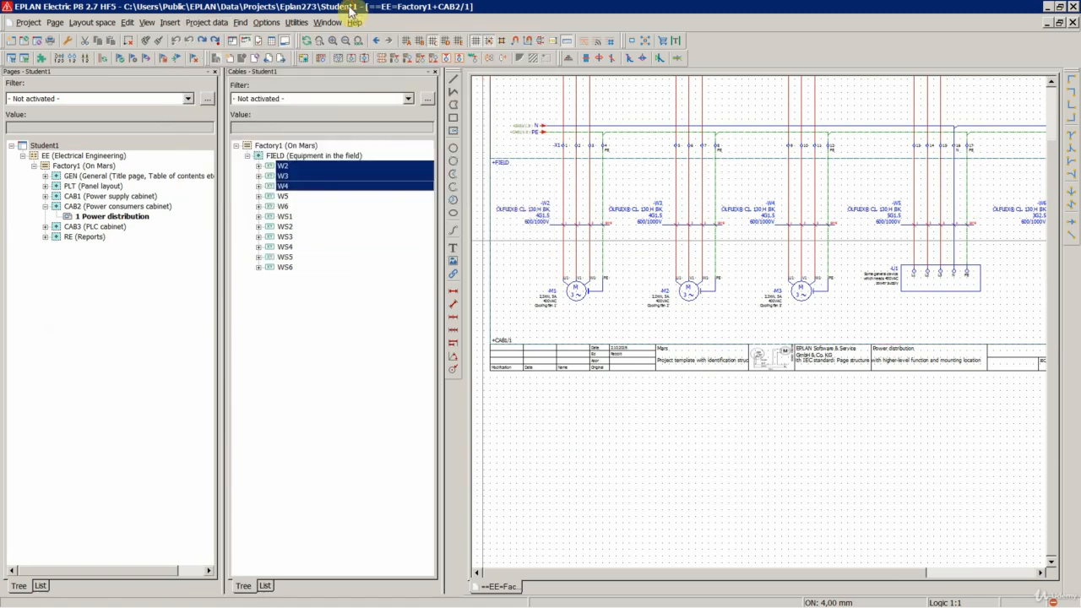
{"action": "right_click", "coordinate": [288, 180]}
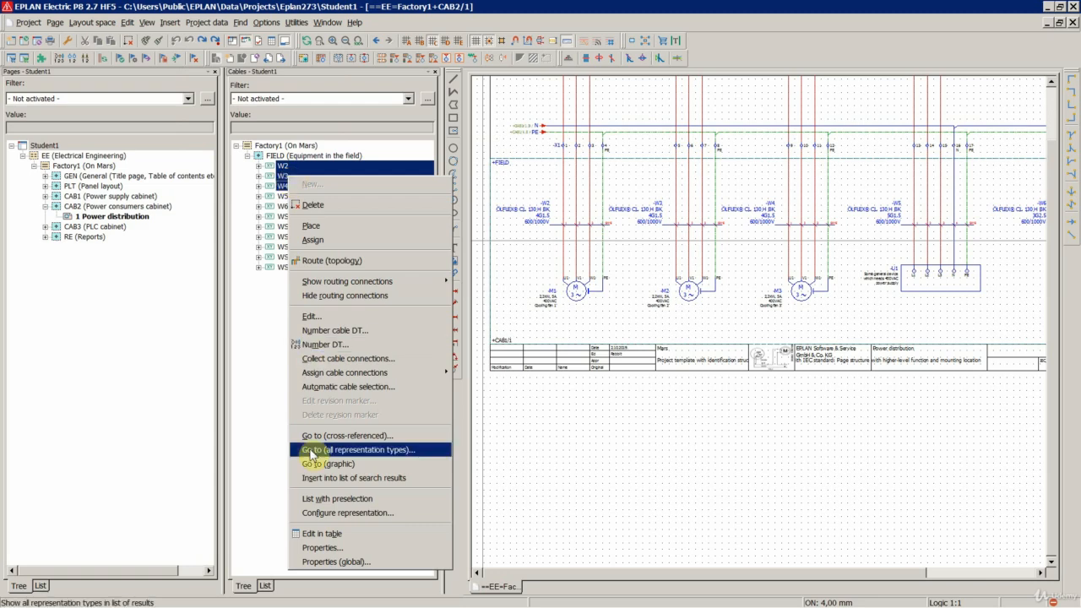
{"action": "left_click", "coordinate": [322, 547]}
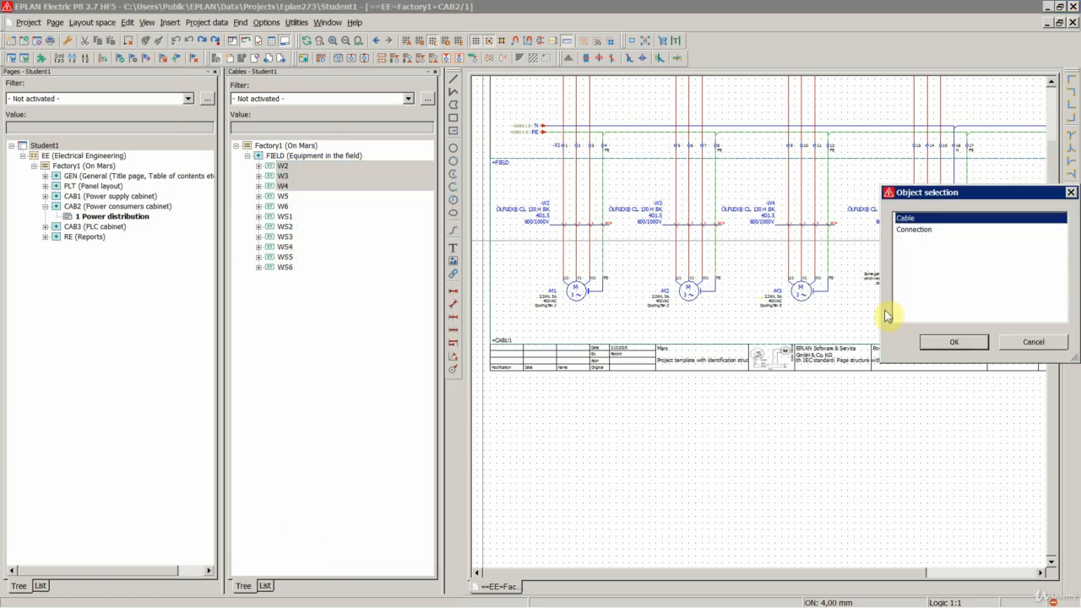
{"action": "left_click", "coordinate": [949, 342]}
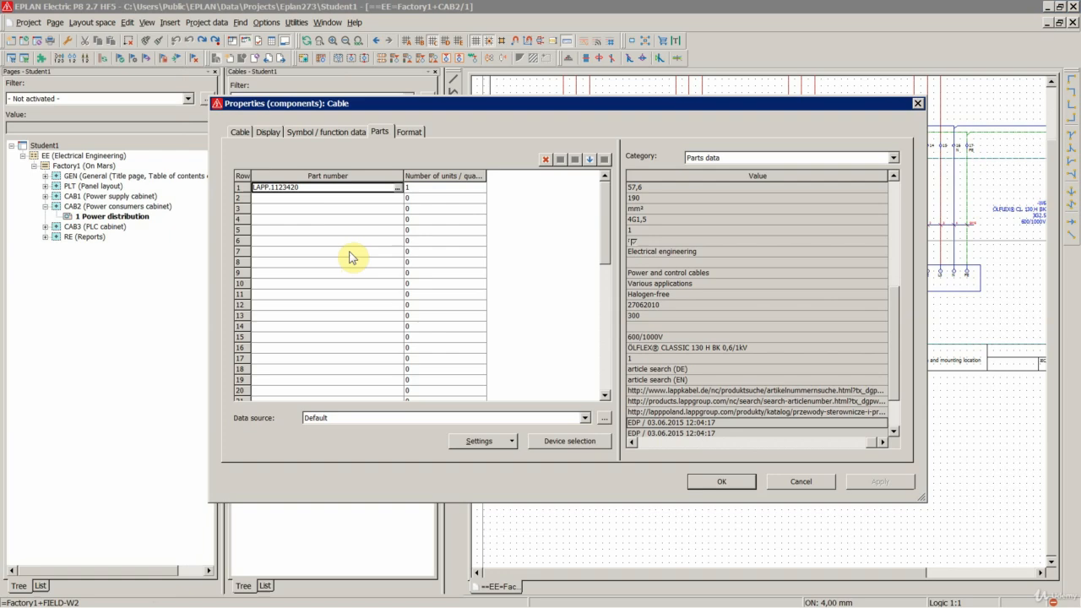
- Review the shared cable data and the assigned part of cables W2 to W4
{"action": "left_click", "coordinate": [241, 133]}
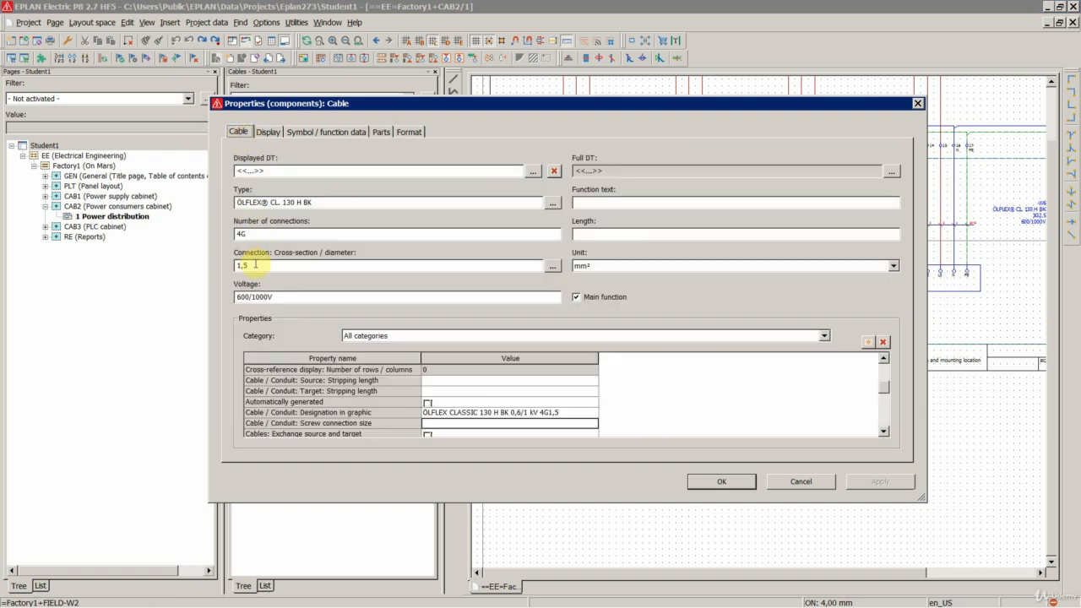
{"action": "left_click", "coordinate": [380, 132]}
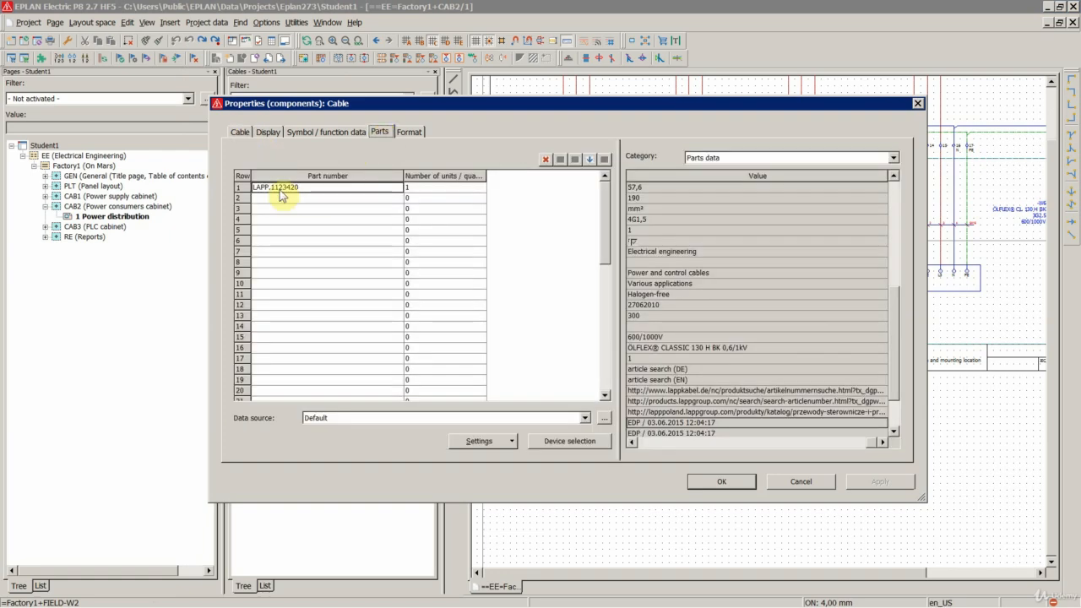
{"action": "left_click", "coordinate": [239, 133]}
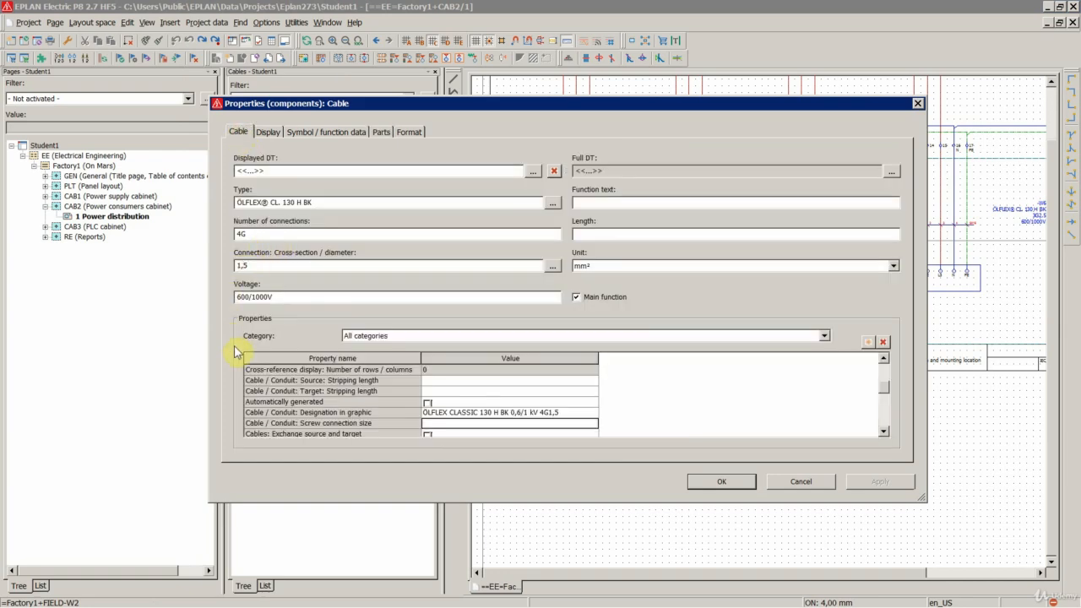
{"action": "left_click", "coordinate": [379, 135]}
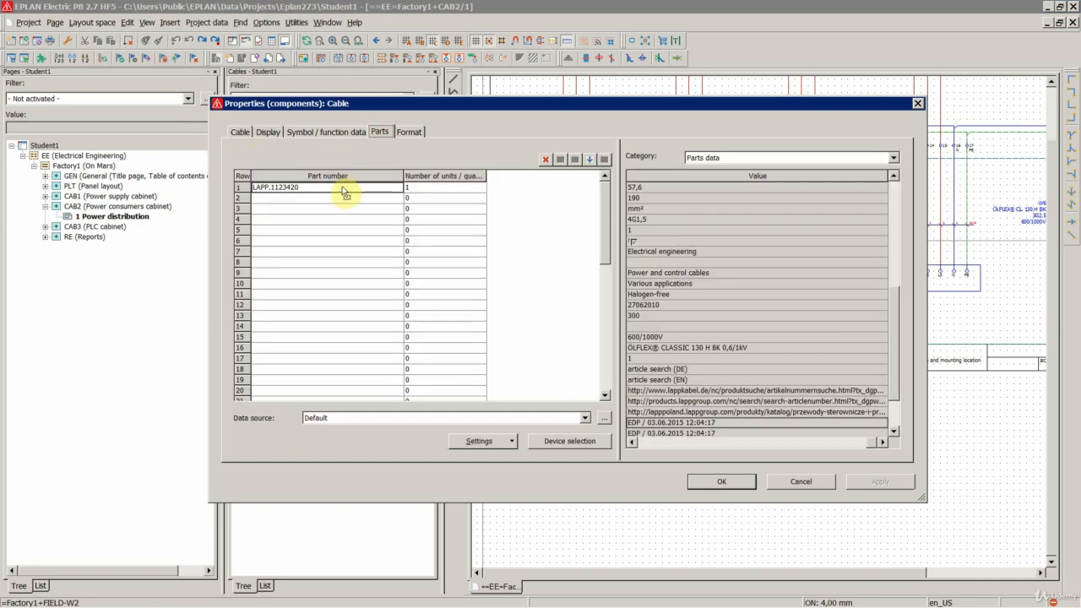
- Replace the part of cables W2 to W4 with LAPP.1123428 (ÖLFLEX CLASSIC 130 H BK 0,6/1 kV 4G2,5), overwriting the conflicting properties
{"action": "left_click", "coordinate": [347, 189]}
{"action": "left_click", "coordinate": [395, 187]}
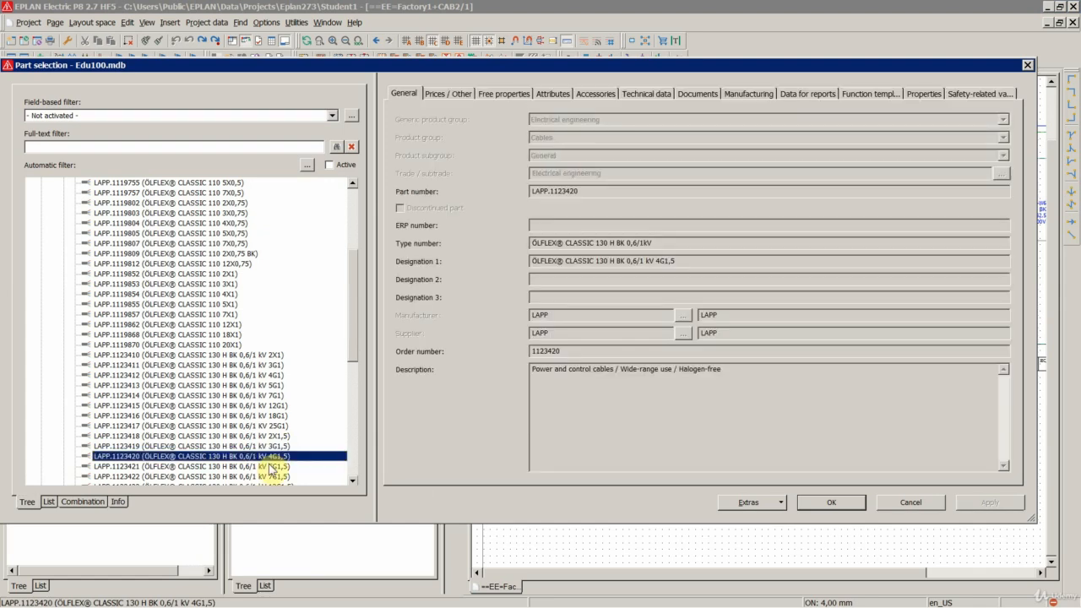
{"action": "scroll", "coordinate": [270, 467], "scroll_direction": "down", "scroll_amount": 2}
{"action": "scroll", "coordinate": [305, 488], "scroll_direction": "down", "scroll_amount": 2}
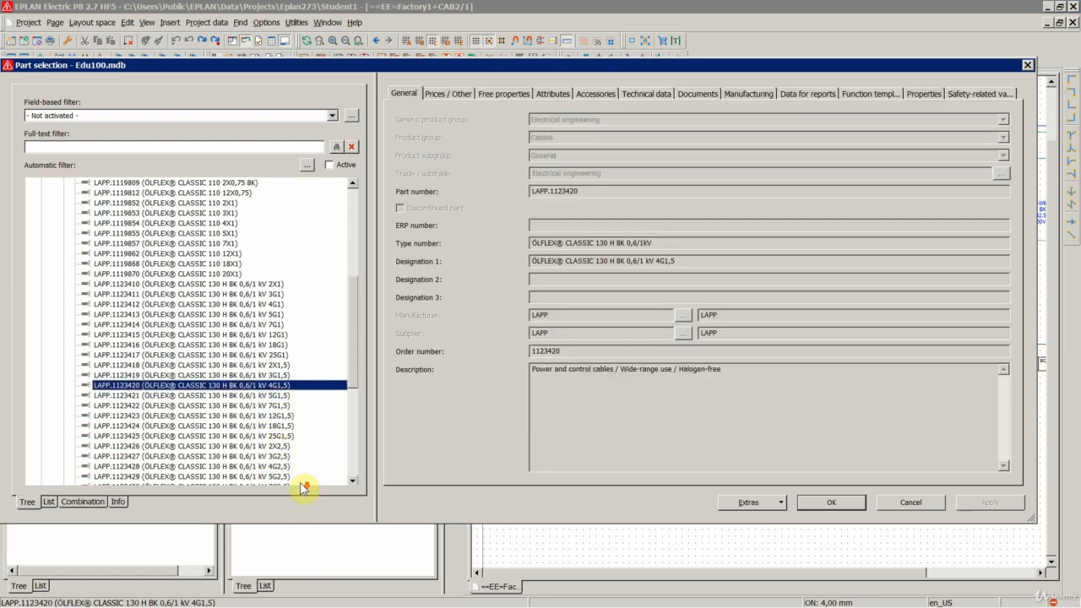
{"action": "left_click", "coordinate": [277, 436]}
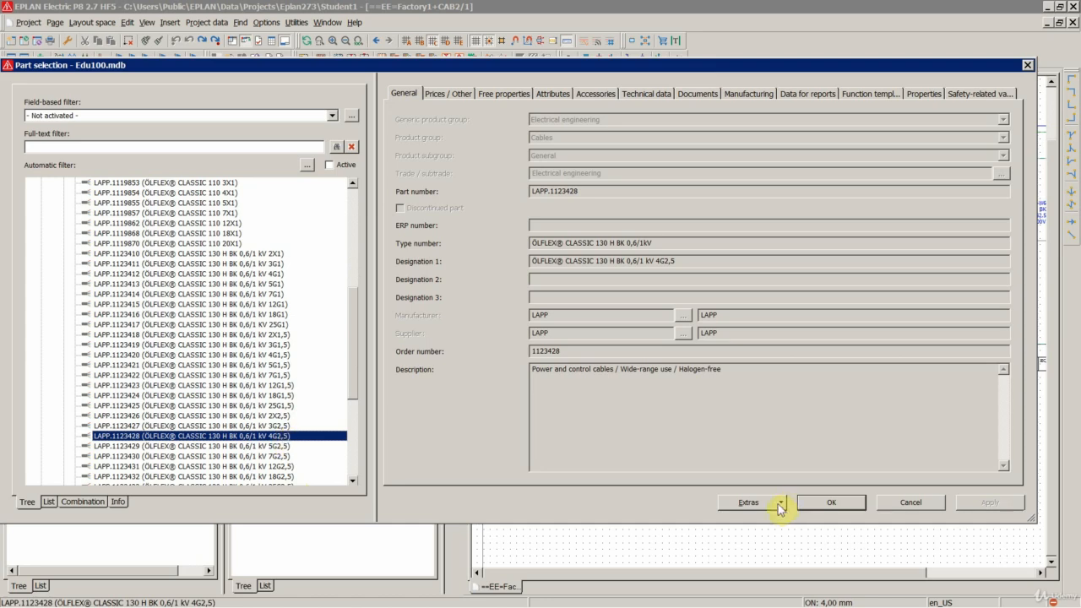
{"action": "left_click", "coordinate": [815, 502]}
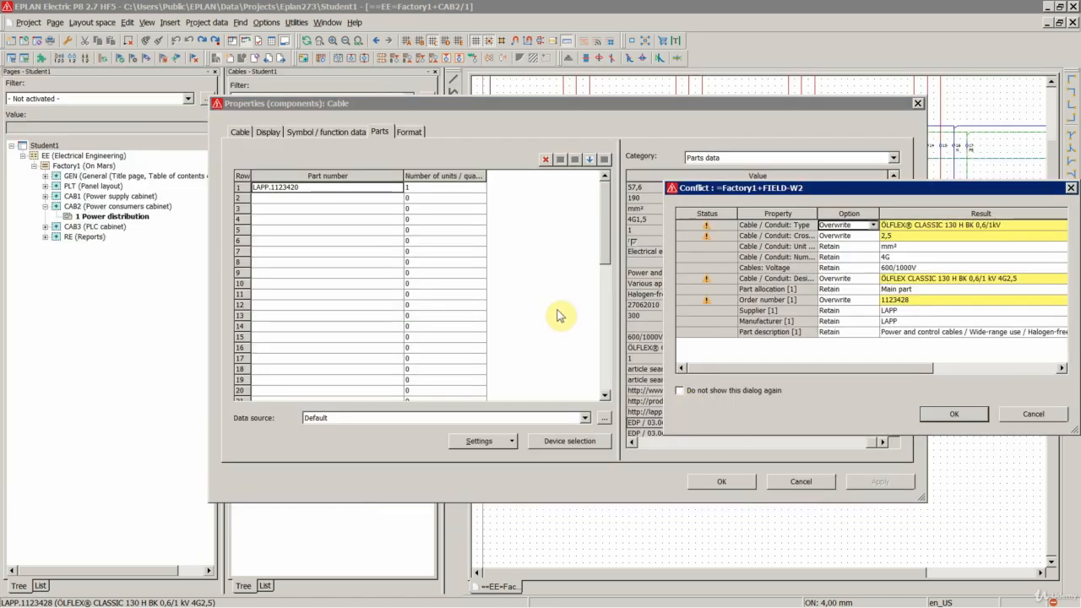
{"action": "left_click", "coordinate": [928, 414]}
{"action": "left_click", "coordinate": [716, 483]}
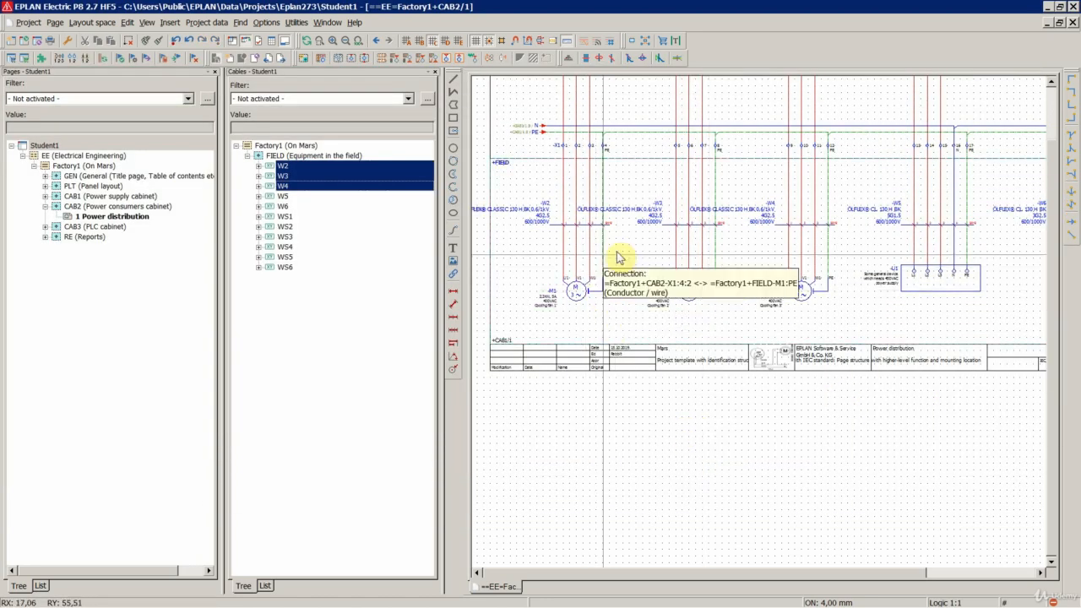
- Inspect the cable labels on the schematic, then expand the CAB3 pages and the connections of cable WS4
{"action": "scroll", "coordinate": [624, 251], "scroll_direction": "down", "scroll_amount": 1}
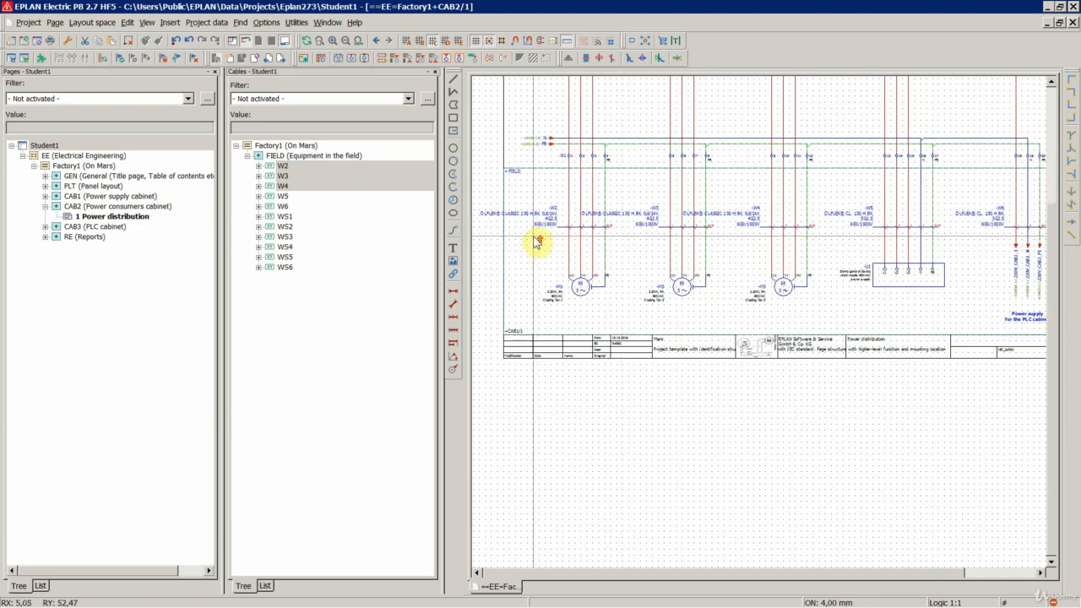
{"action": "scroll", "coordinate": [537, 243], "scroll_direction": "up", "scroll_amount": 1}
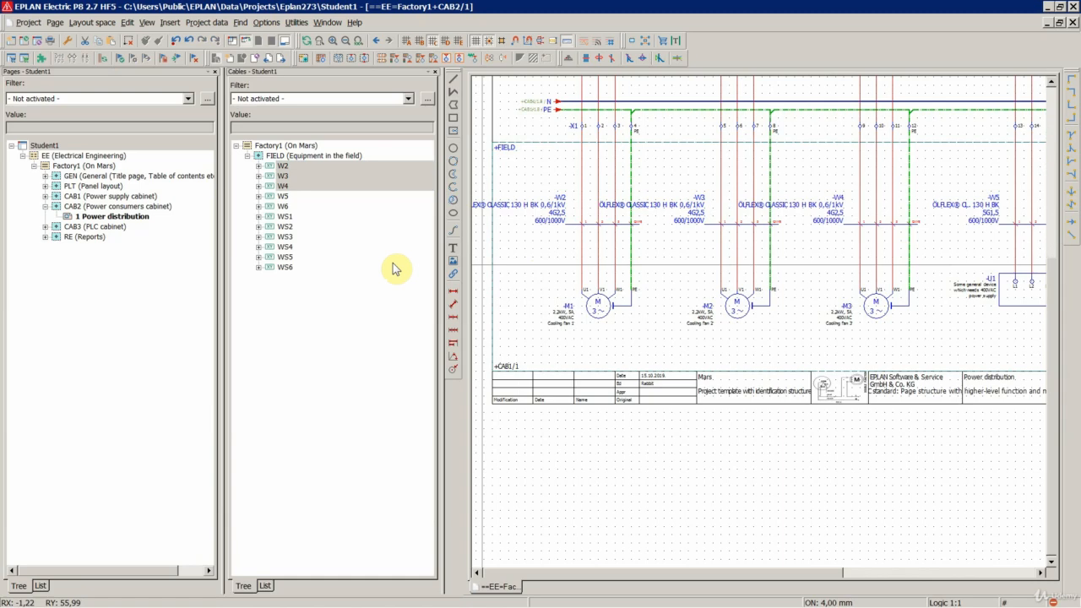
{"action": "double_click", "coordinate": [97, 228]}
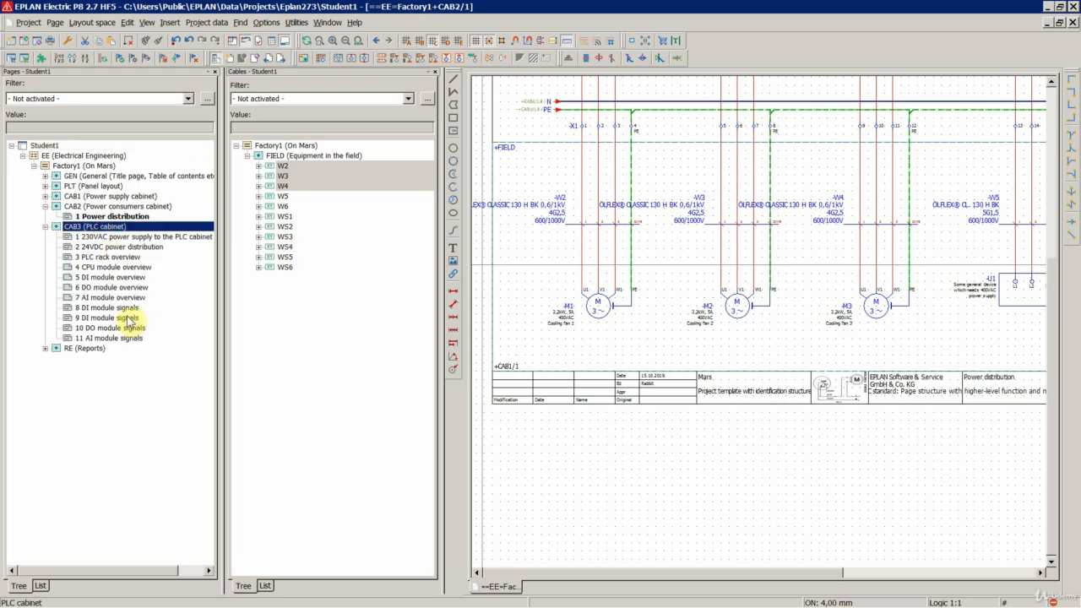
{"action": "left_click", "coordinate": [296, 310]}
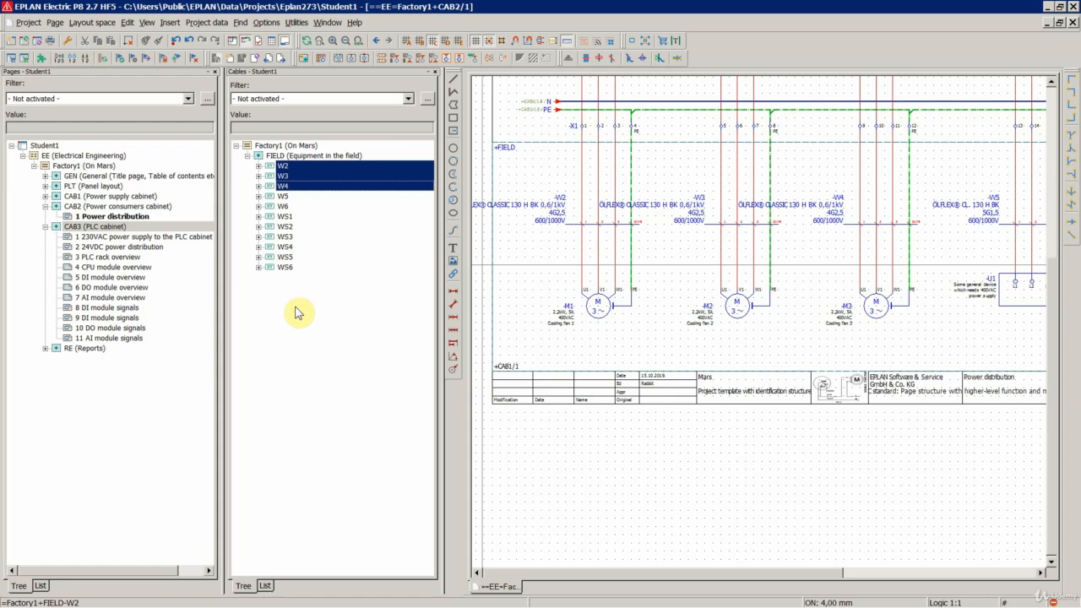
{"action": "double_click", "coordinate": [285, 246]}
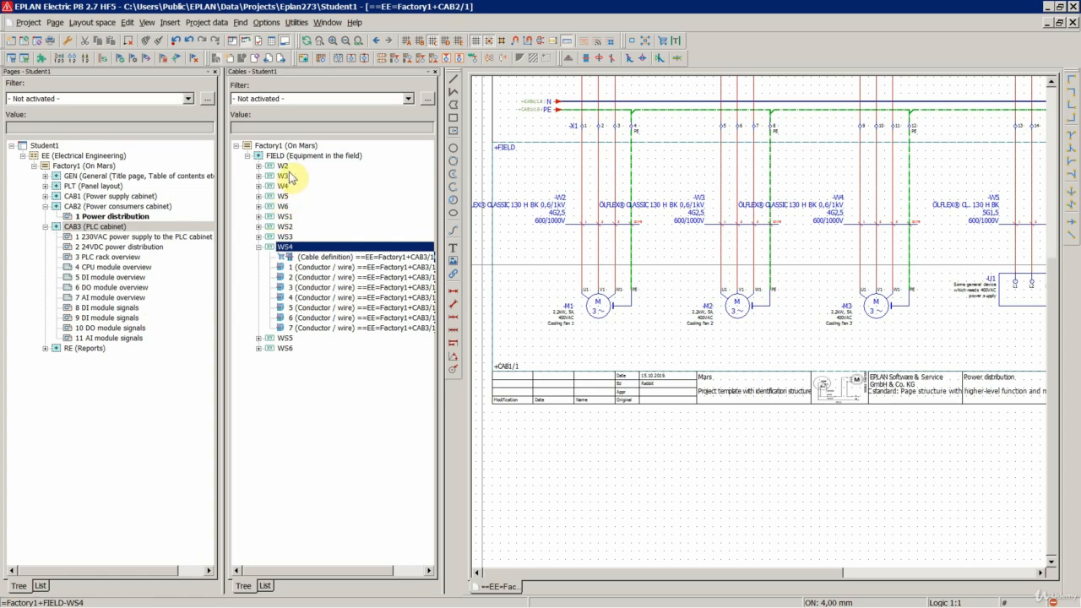
- Undo the part change on cables W2 to W4 and collapse cable WS4 in the navigator
{"action": "left_click", "coordinate": [523, 278]}
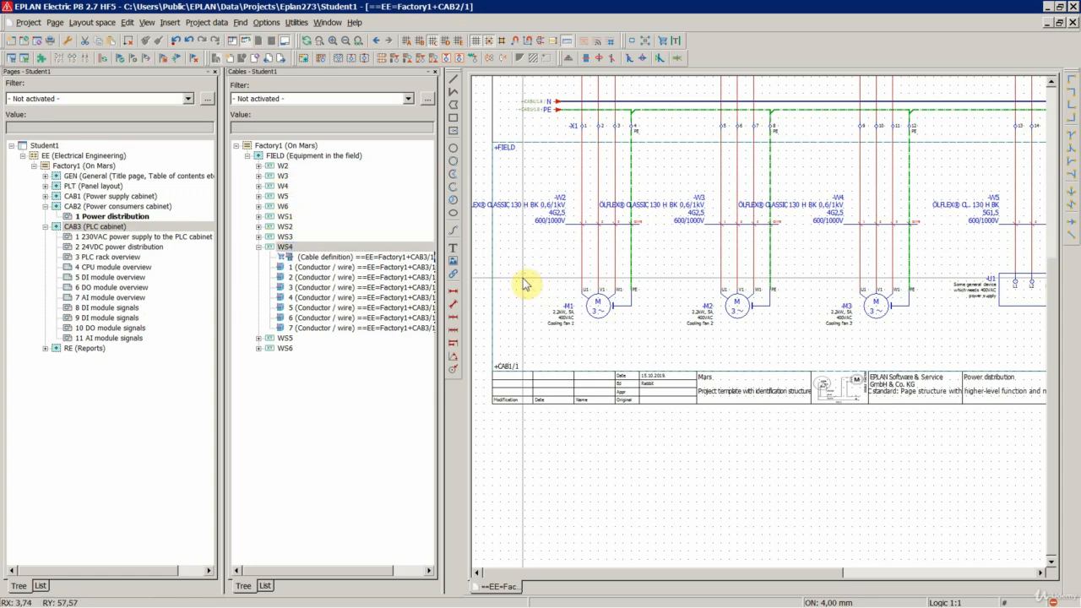
{"action": "key", "text": "ctrl+z"}
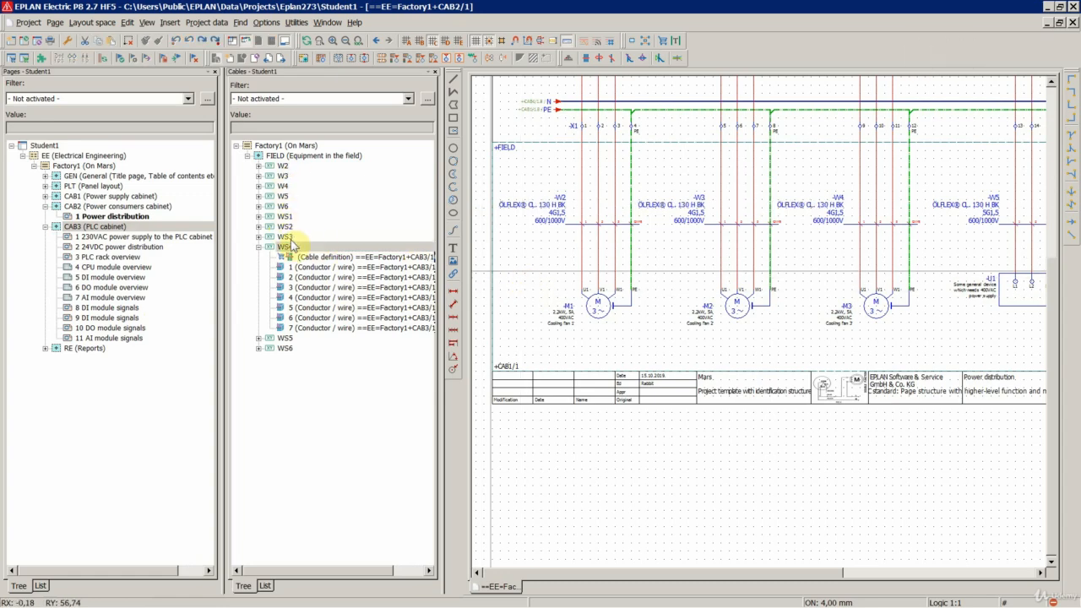
{"action": "double_click", "coordinate": [291, 245]}
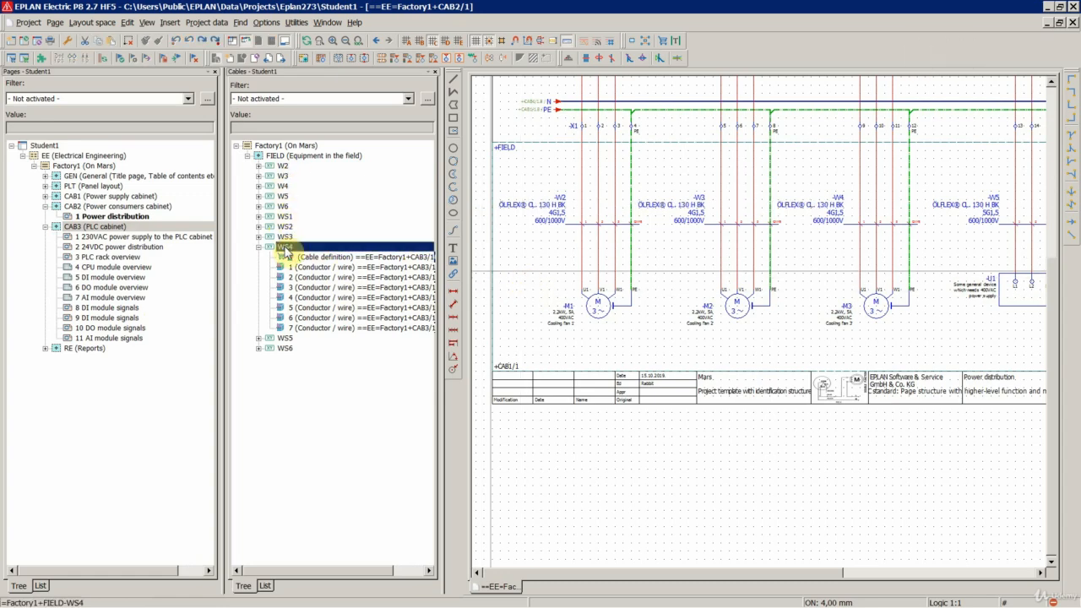
- Select cables W2, W3 and W4 together in the cable navigator and open them for table editing
{"action": "left_click", "coordinate": [283, 166]}
{"action": "left_click", "coordinate": [285, 186], "text": "shift"}
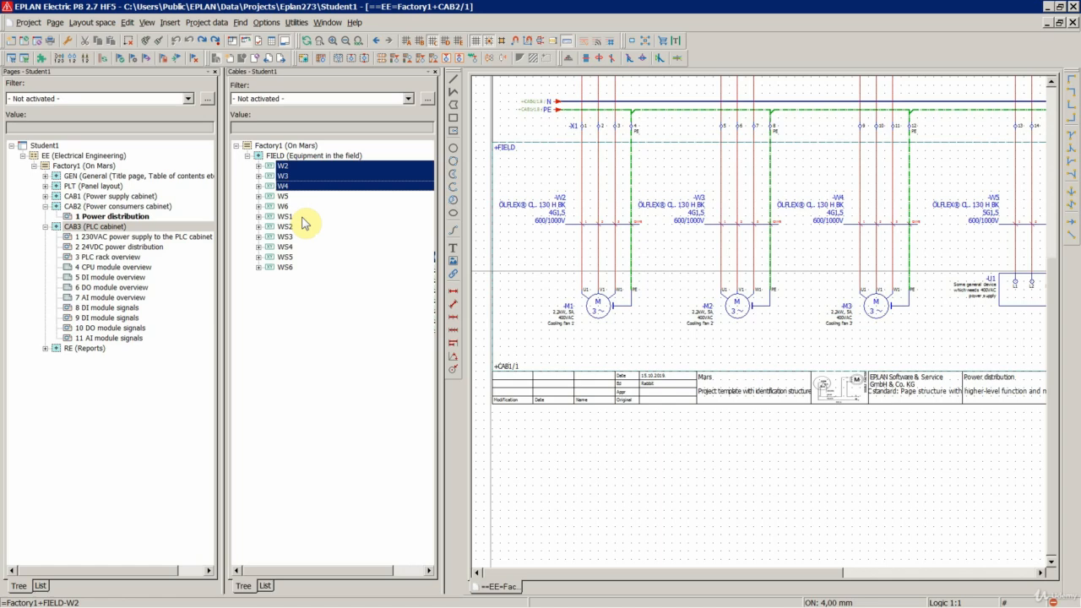
{"action": "left_click", "coordinate": [284, 167]}
{"action": "left_click", "coordinate": [287, 177], "text": "shift"}
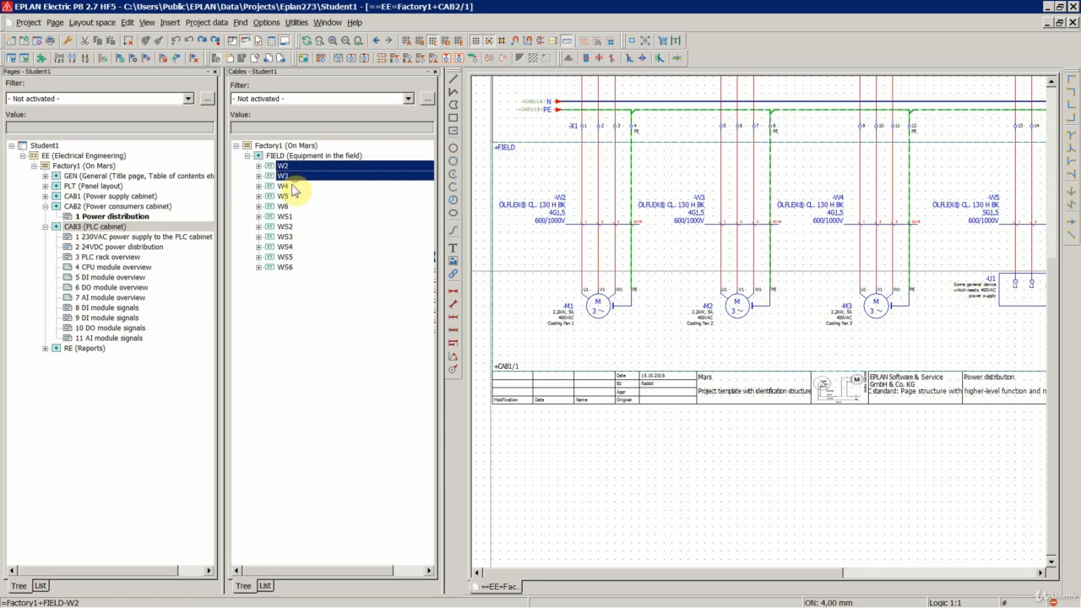
{"action": "left_click", "coordinate": [294, 188], "text": "shift"}
{"action": "right_click", "coordinate": [289, 178]}
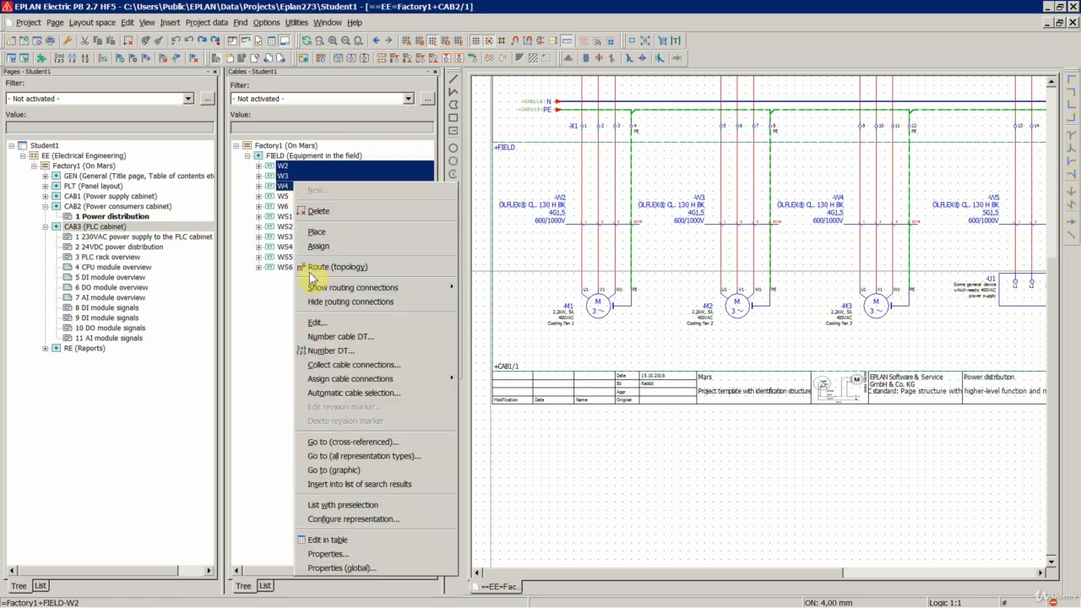
{"action": "left_click", "coordinate": [330, 540]}
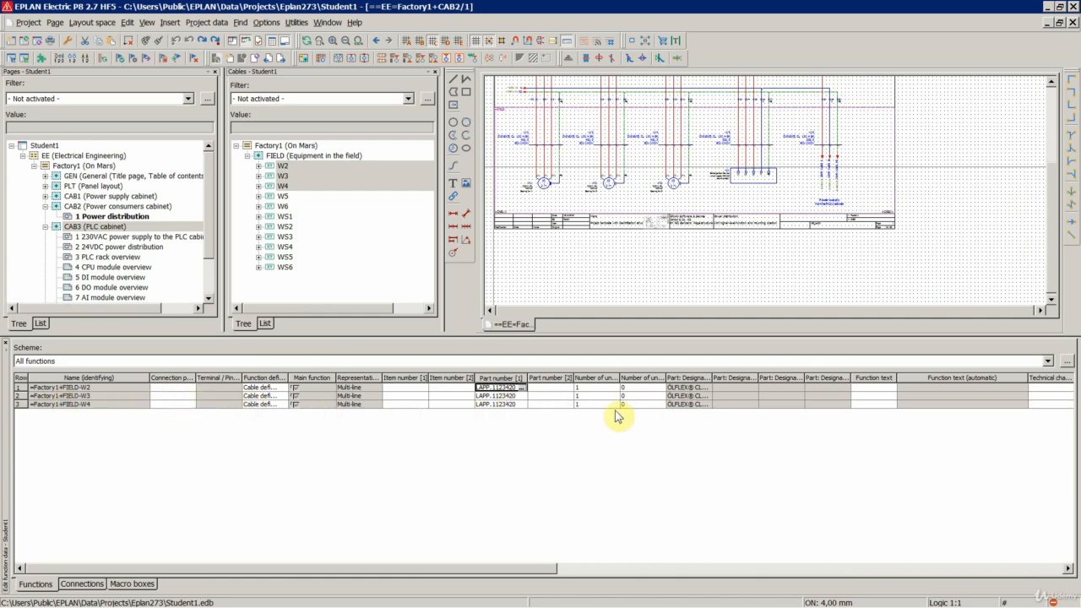
- Go to the Remark column of the function table and select the cells of cables W2, W3 and W4 in turn
{"action": "left_click_drag", "start_coordinate": [447, 569], "coordinate": [902, 582]}
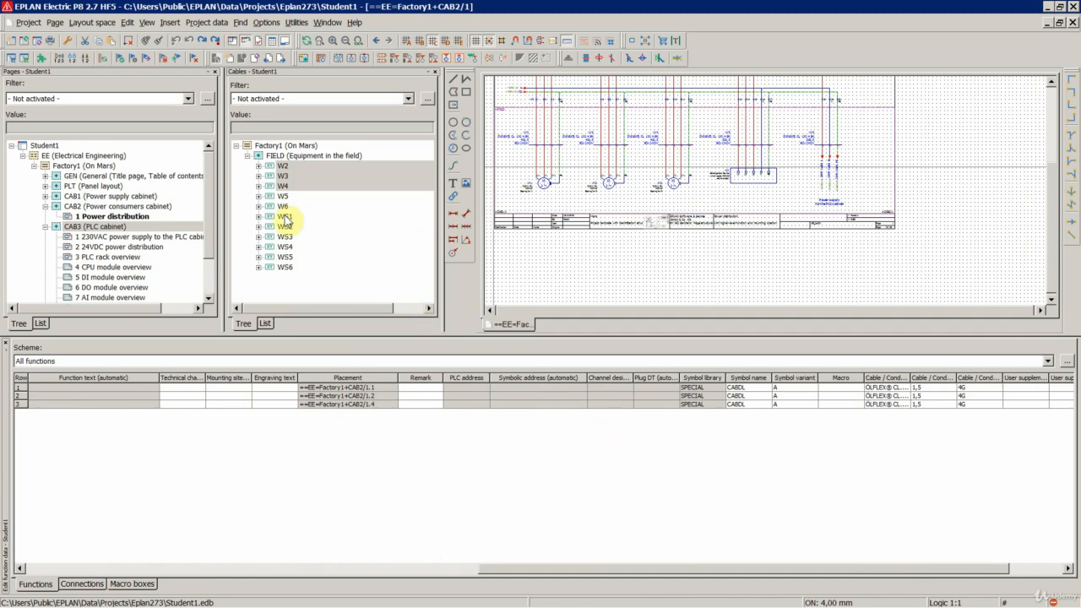
{"action": "left_click", "coordinate": [415, 389]}
{"action": "left_click", "coordinate": [418, 396]}
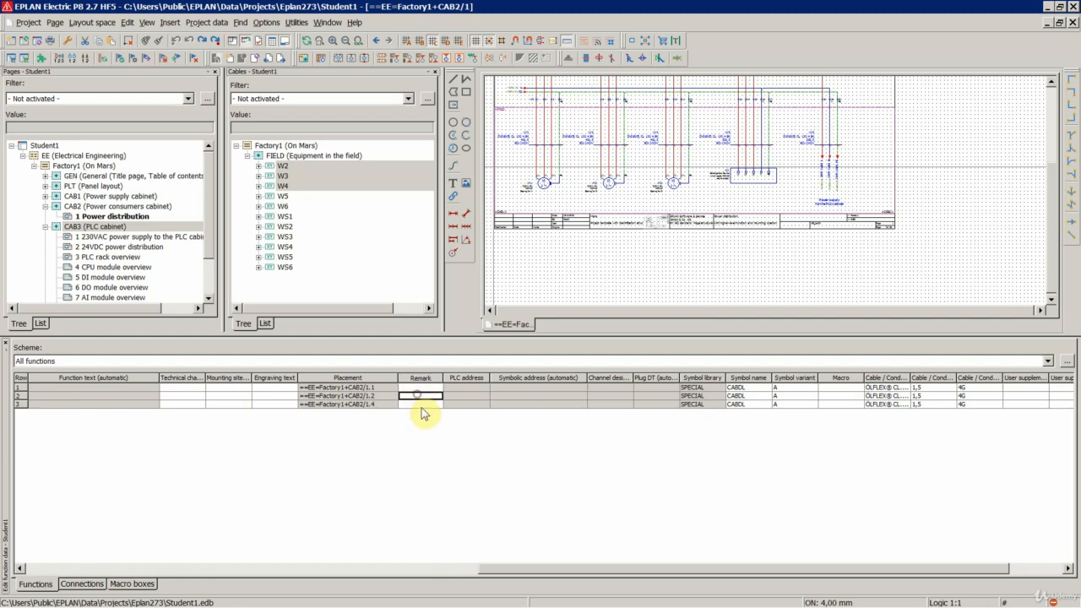
{"action": "left_click", "coordinate": [421, 404]}
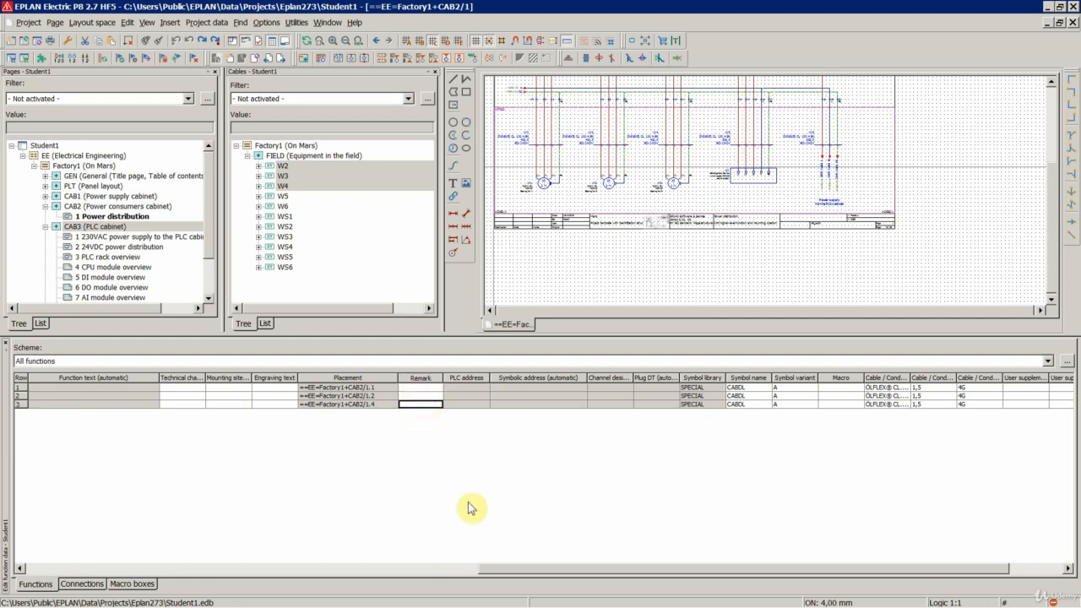
- Select the Part number [1] cells of cables W2, W3 and W4 in the function table and open their shared properties
{"action": "left_click_drag", "start_coordinate": [498, 569], "coordinate": [640, 574]}
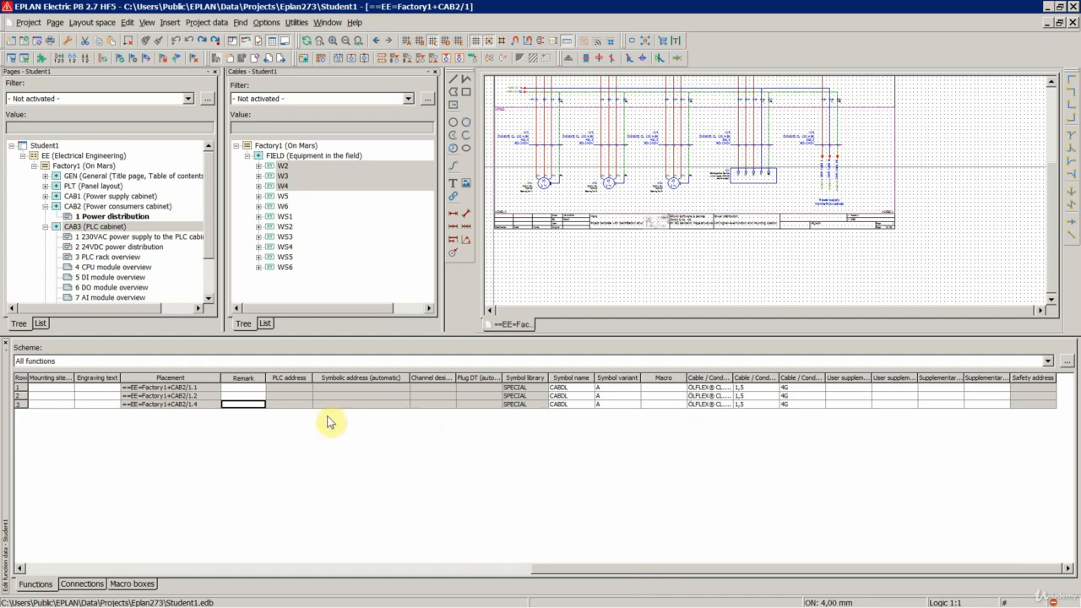
{"action": "left_click_drag", "start_coordinate": [548, 569], "coordinate": [145, 567]}
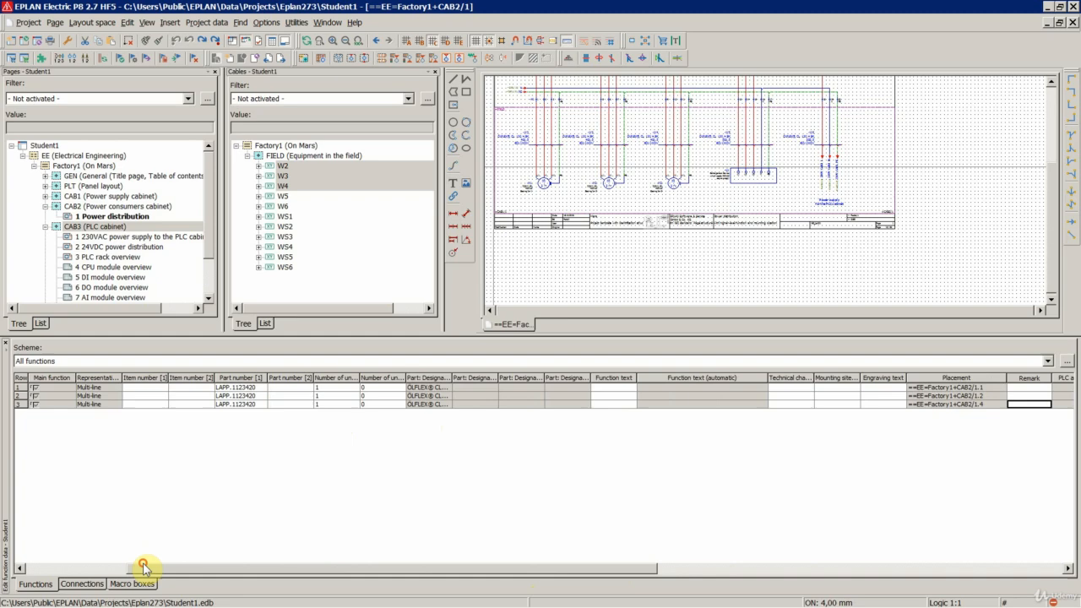
{"action": "mouse_move", "coordinate": [240, 387]}
{"action": "left_mouse_down"}
{"action": "mouse_move", "coordinate": [234, 427]}
{"action": "mouse_move", "coordinate": [234, 395]}
{"action": "left_mouse_up"}
{"action": "right_click", "coordinate": [241, 405]}
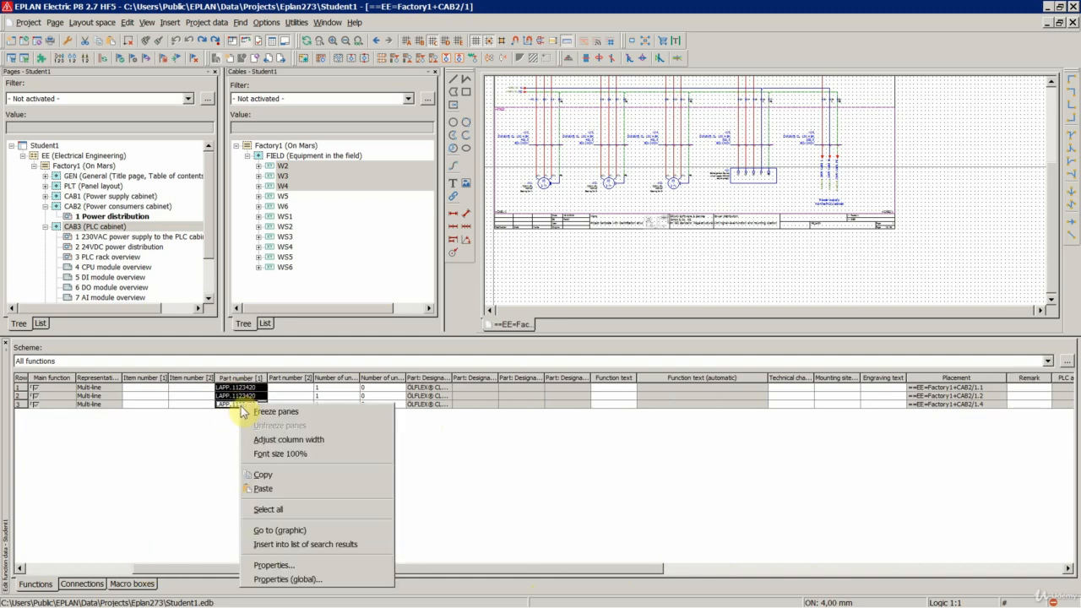
{"action": "left_click", "coordinate": [273, 565]}
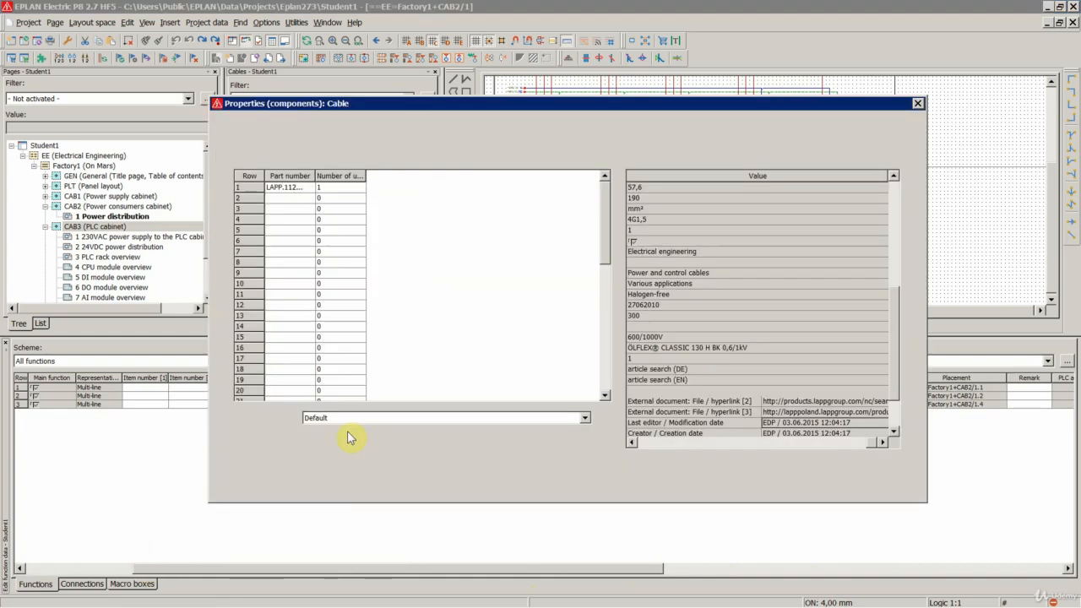
- Replace the part of the three cables with LAPP.1123428 (4G2,5), accepting the overwrite of the conflicting cable data
{"action": "left_click", "coordinate": [397, 187]}
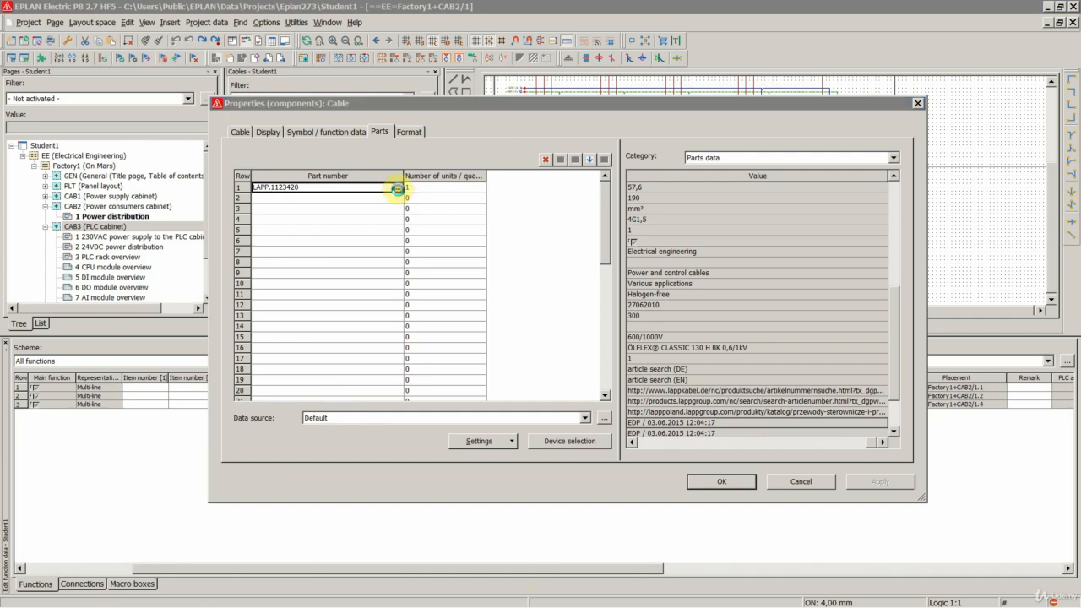
{"action": "scroll", "coordinate": [269, 451], "scroll_direction": "down", "scroll_amount": 2}
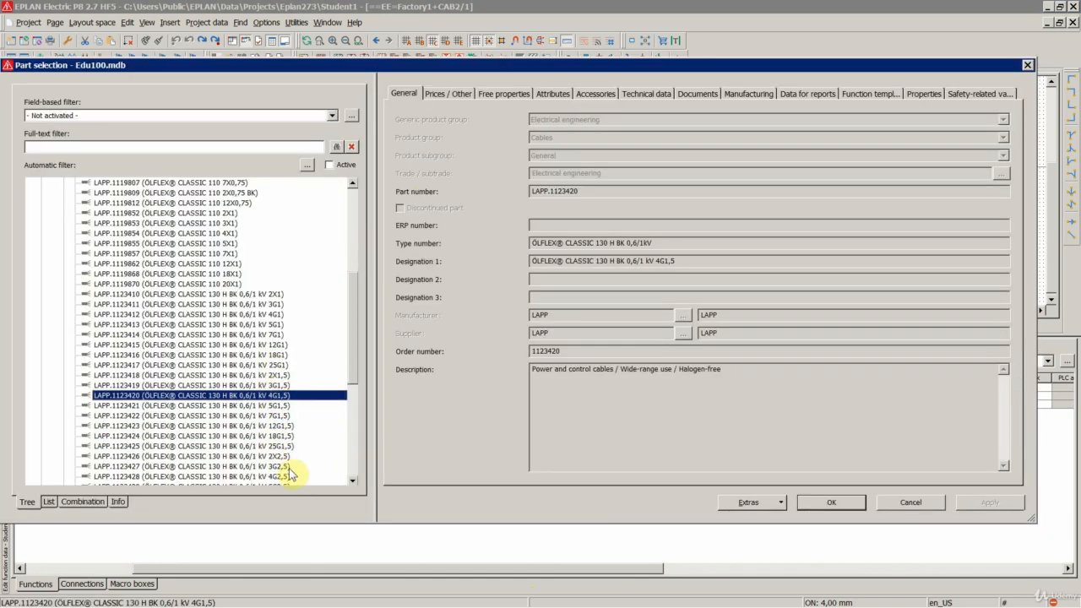
{"action": "left_click", "coordinate": [273, 476]}
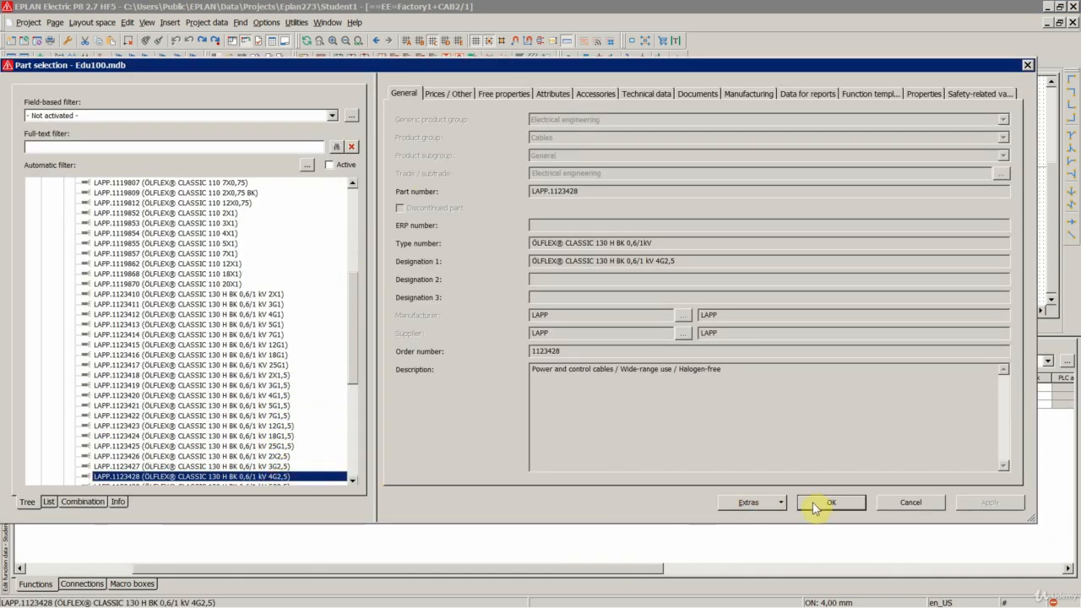
{"action": "left_click", "coordinate": [813, 503]}
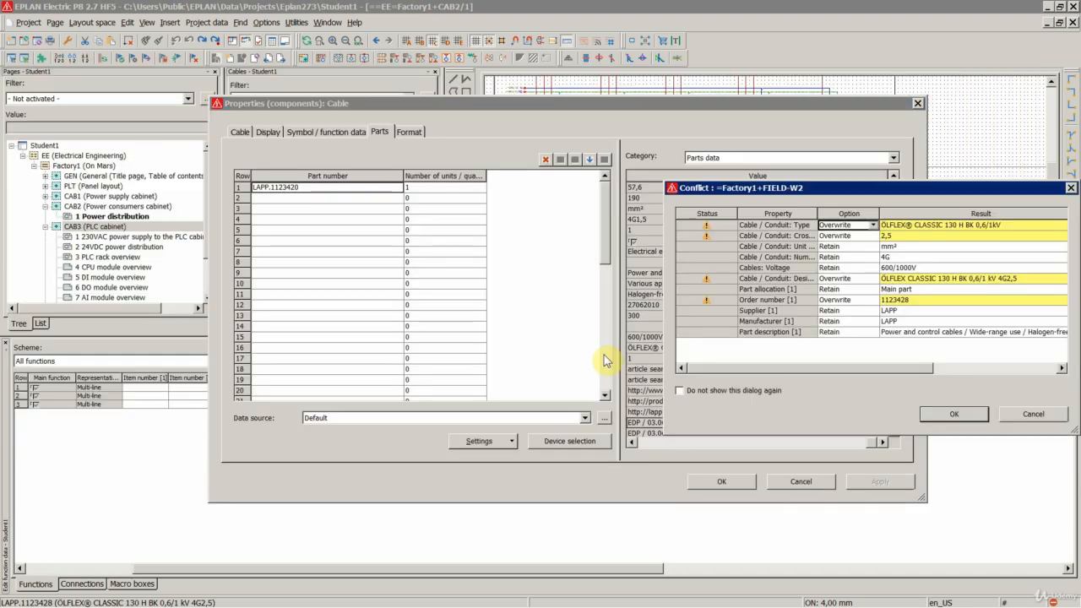
{"action": "left_click", "coordinate": [933, 415]}
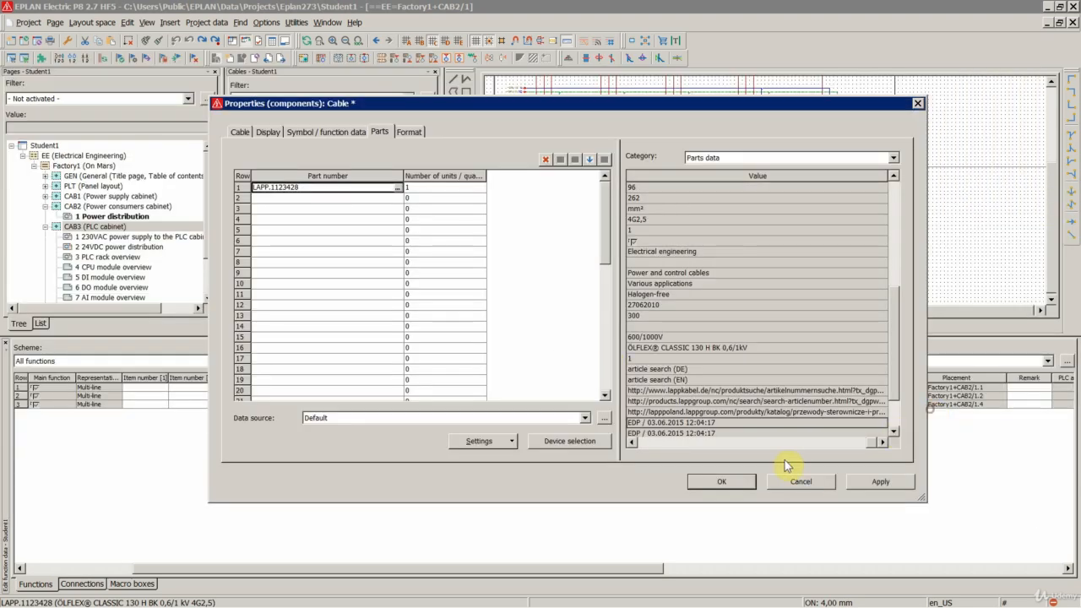
{"action": "left_click", "coordinate": [742, 480]}
- Check the cable labels on the schematic and the conductor columns in the table, and undo the part change on W2 to W4
{"action": "scroll", "coordinate": [505, 169], "scroll_direction": "up", "scroll_amount": 3}
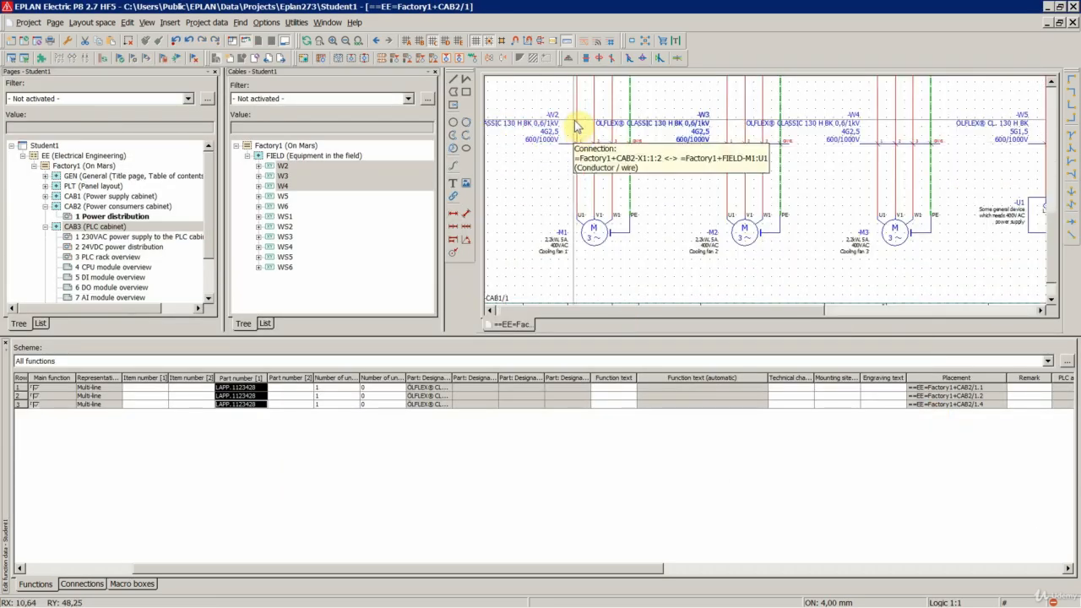
{"action": "left_click_drag", "start_coordinate": [528, 576], "coordinate": [905, 586]}
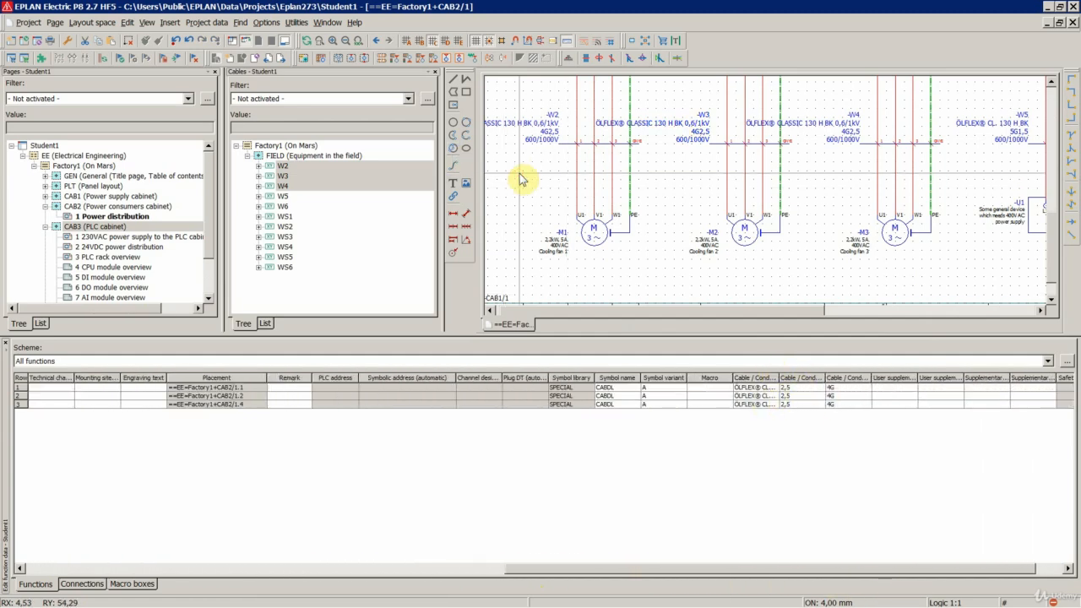
{"action": "key", "text": "ctrl+z"}
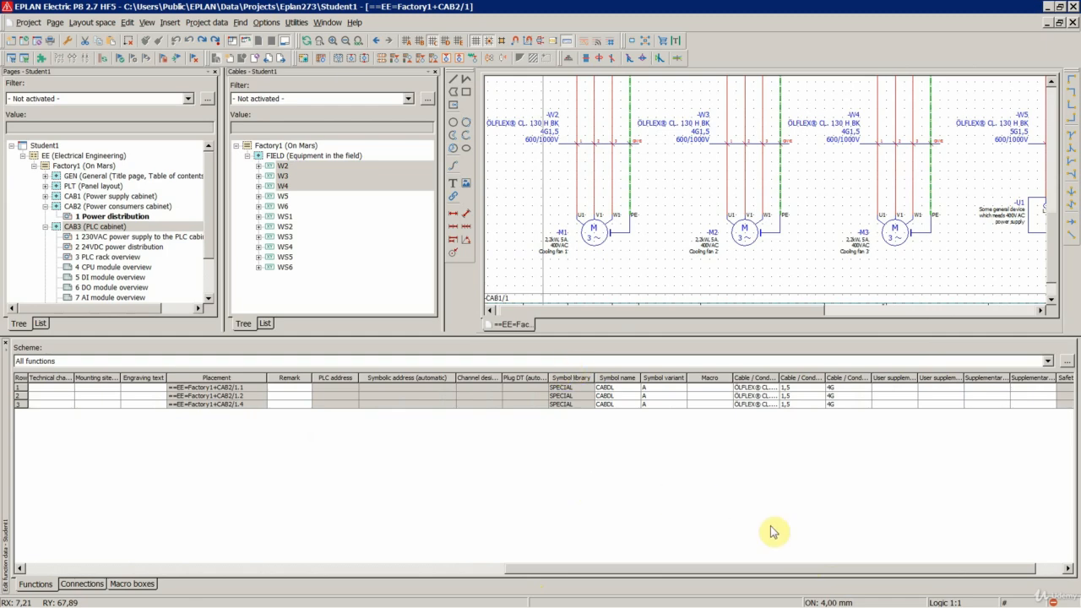
- Enter "Motor1" as the function text of the first cable in the table
{"action": "left_click_drag", "start_coordinate": [693, 573], "coordinate": [470, 572]}
{"action": "left_click", "coordinate": [374, 387]}
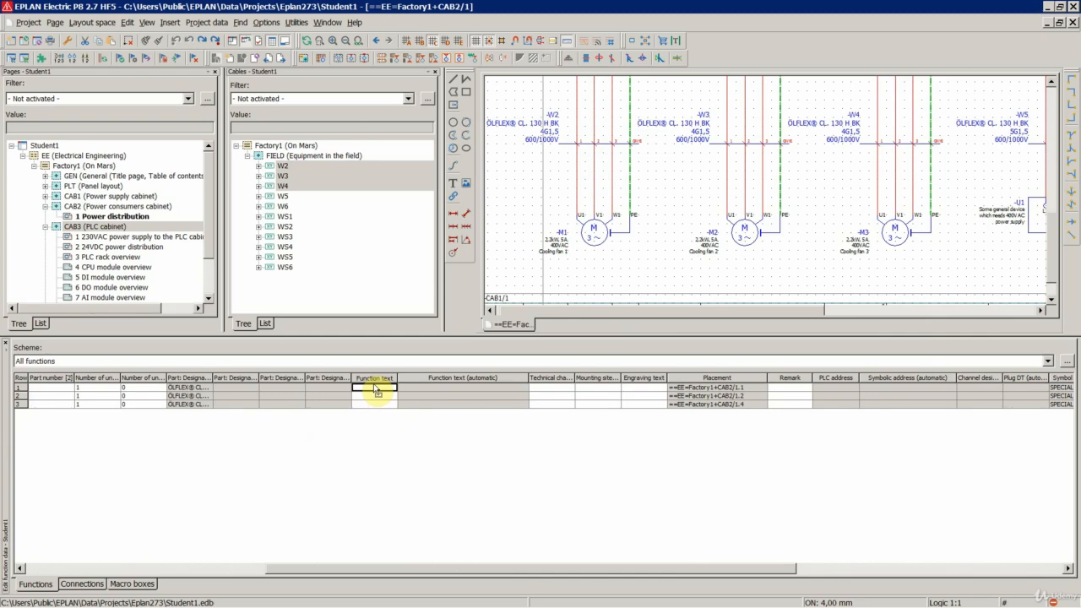
{"action": "type", "text": "Motor"}
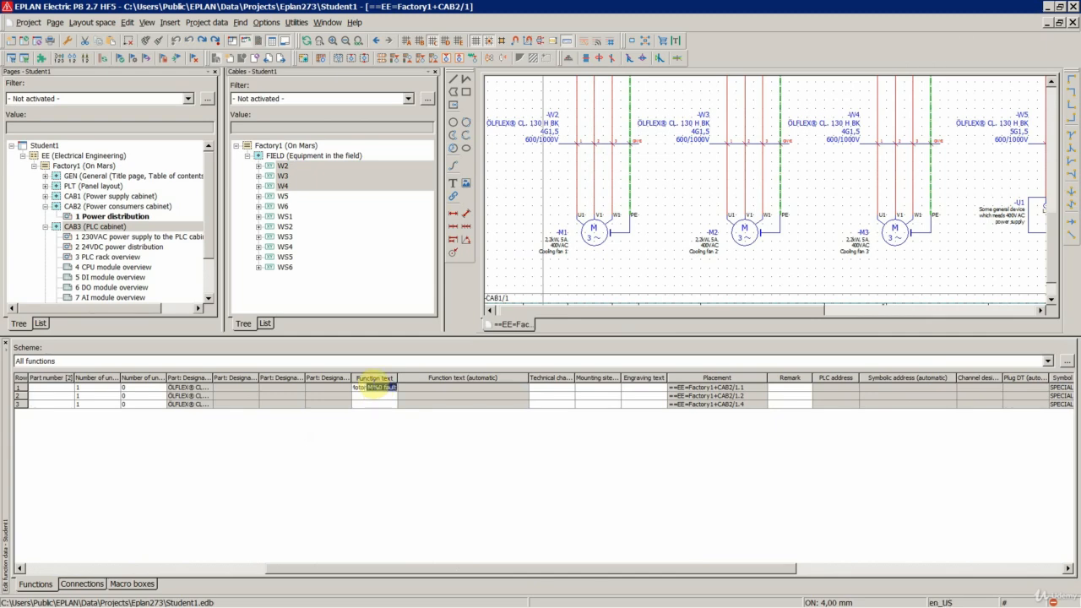
{"action": "type", "text": "1"}
{"action": "key", "text": "Tab"}
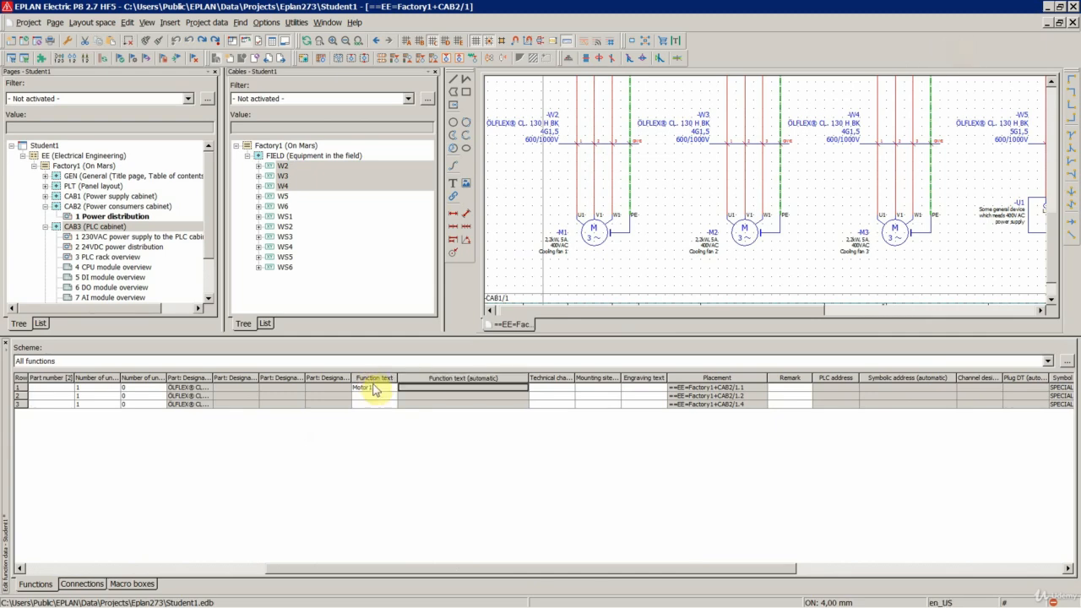
- Copy the function text Motor1 from the first cable row to the second and third rows
{"action": "left_click", "coordinate": [372, 388]}
{"action": "key", "text": "ctrl+c"}
{"action": "left_click", "coordinate": [374, 396]}
{"action": "key", "text": "ctrl+v"}
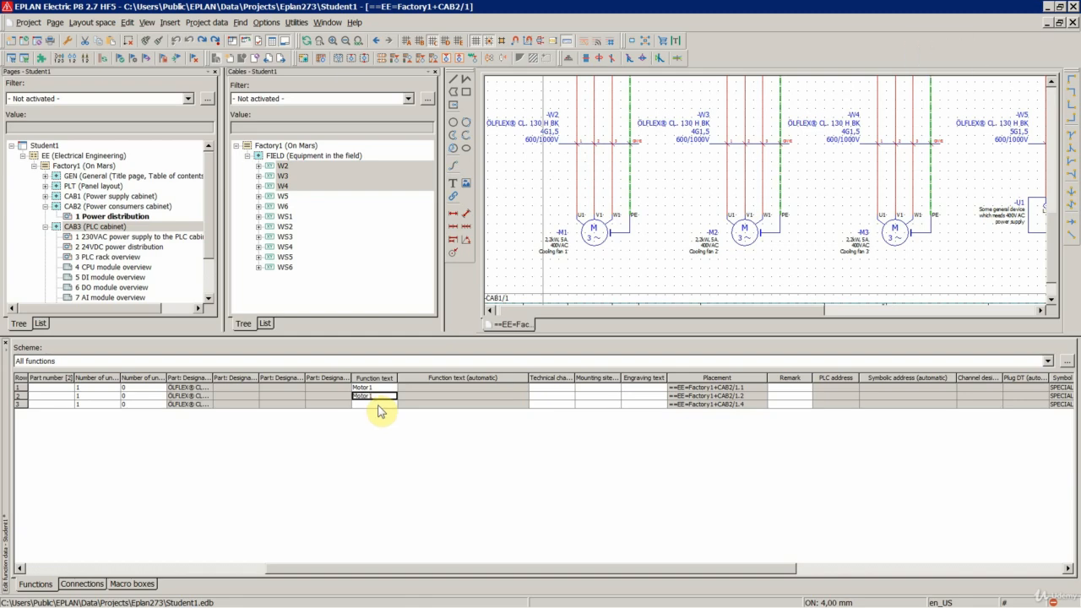
{"action": "left_click", "coordinate": [375, 405]}
{"action": "key", "text": "ctrl+v"}
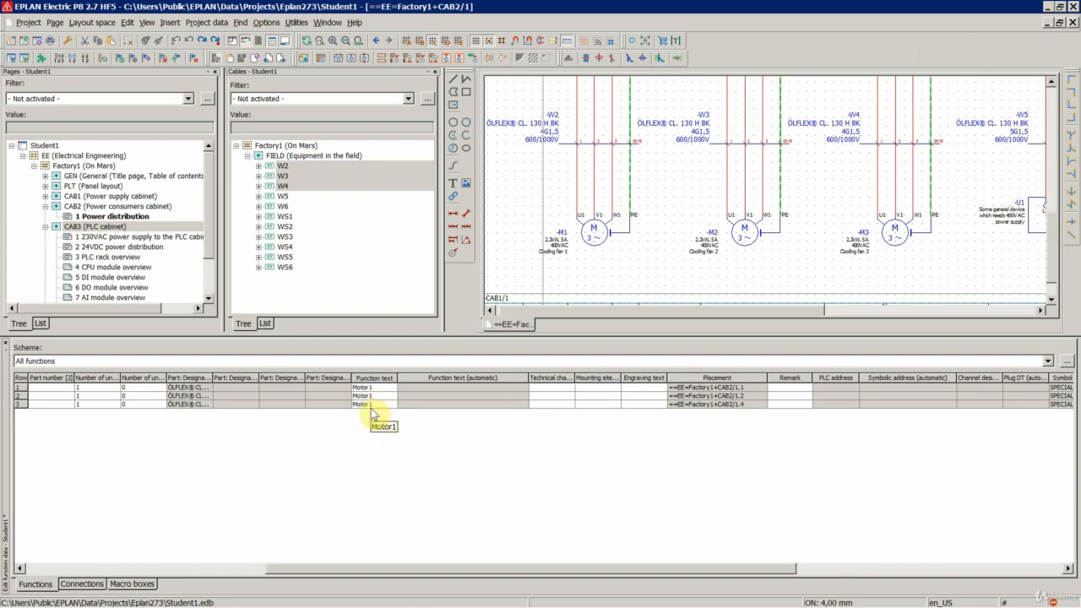
- Change the function texts of the second and third cables to Motor2 and Motor3, and close the table editor
{"action": "key", "text": "BackSpace"}
{"action": "type", "text": "2"}
{"action": "key", "text": "Return"}
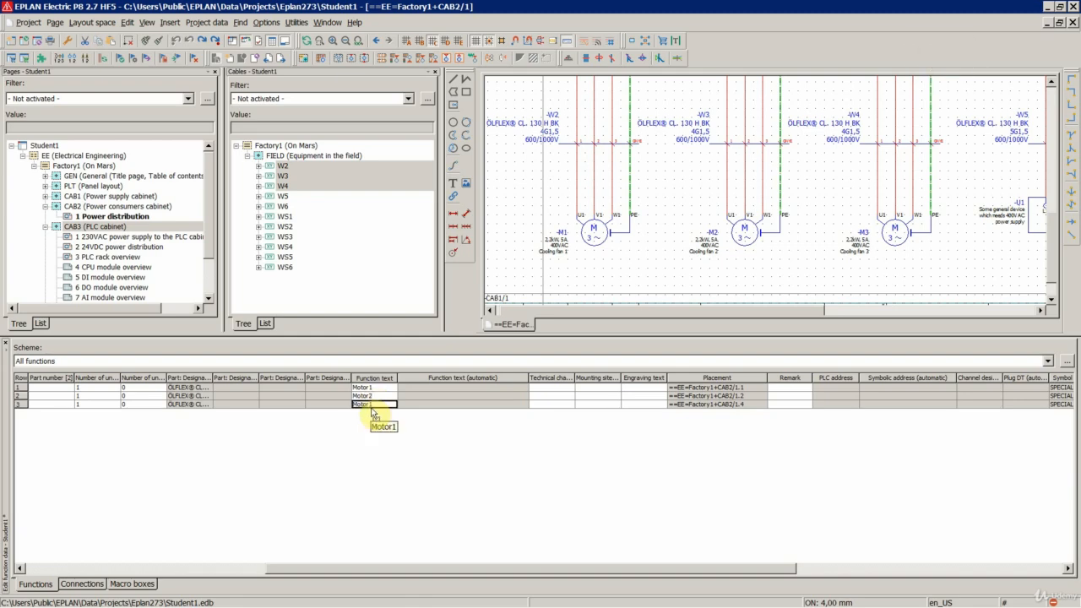
{"action": "key", "text": "F2"}
{"action": "key", "text": "BackSpace"}
{"action": "type", "text": "3"}
{"action": "key", "text": "Tab"}
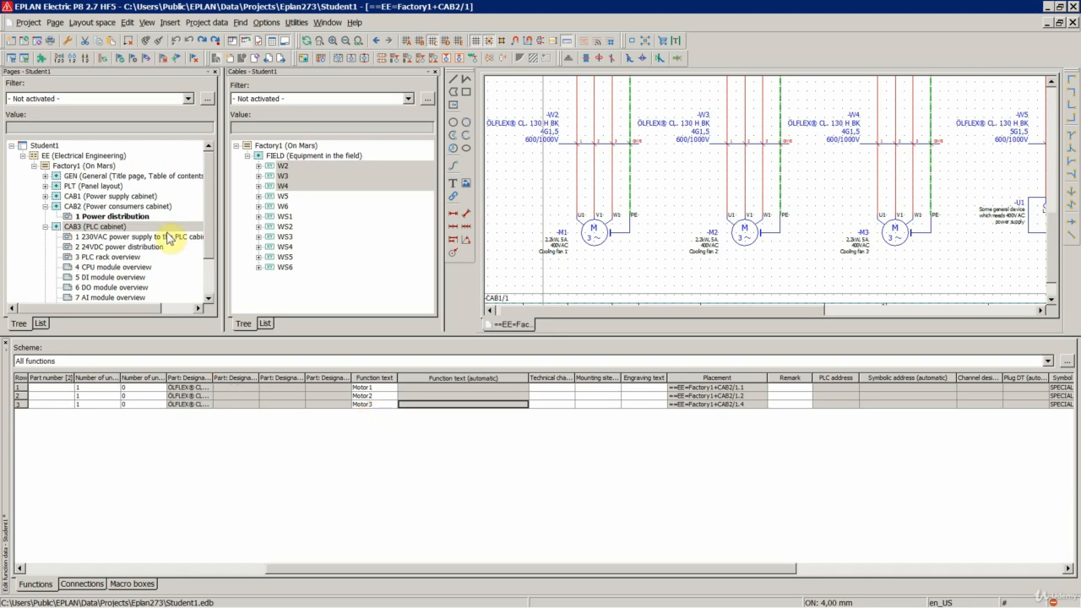
{"action": "left_click", "coordinate": [102, 59]}
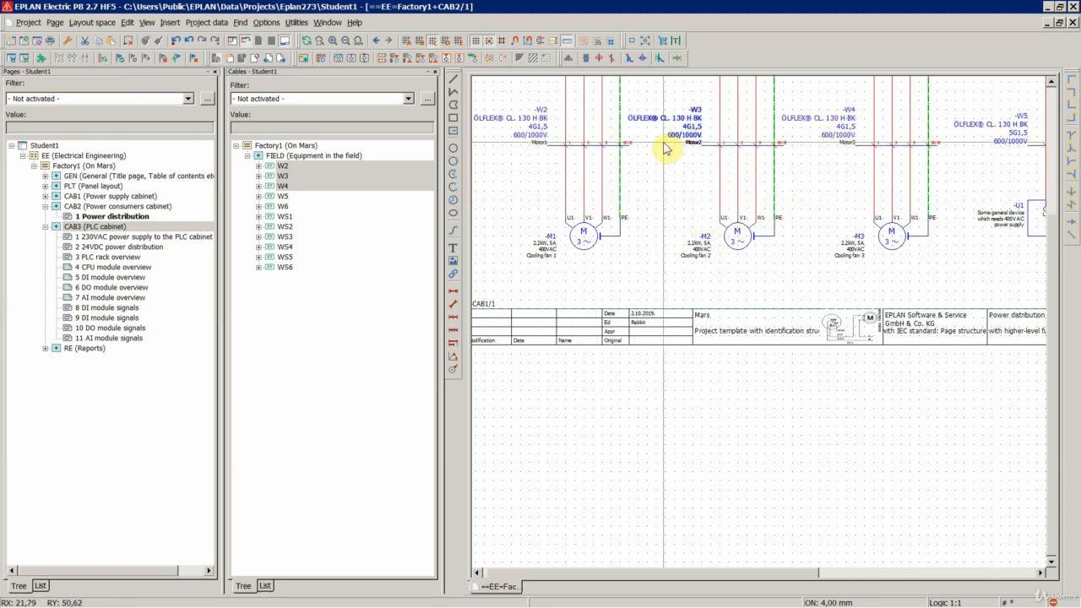
{"action": "right_click", "coordinate": [310, 175]}
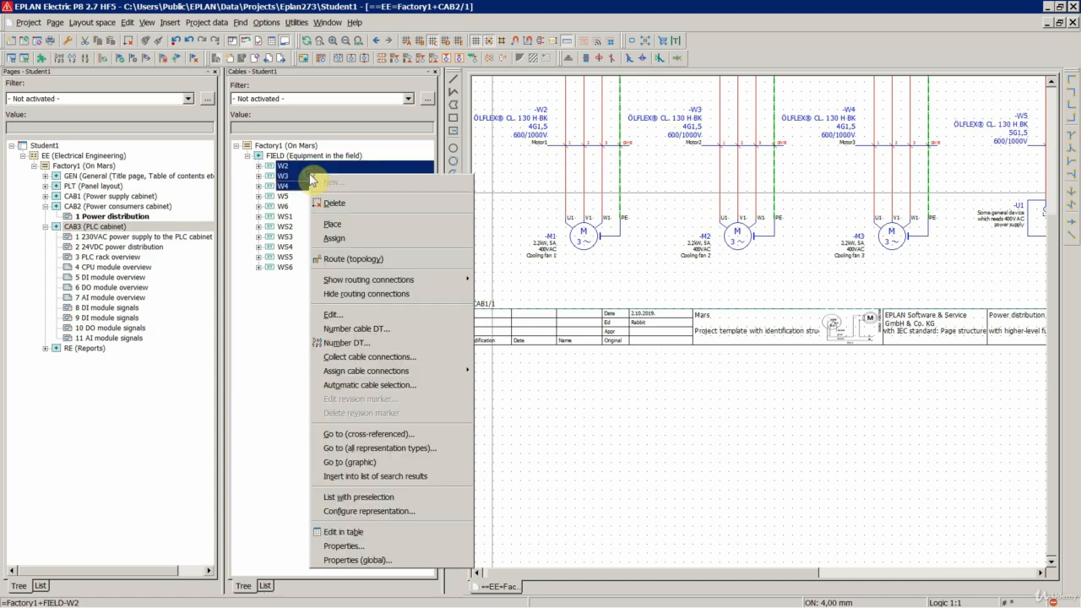
{"action": "left_click", "coordinate": [498, 166]}
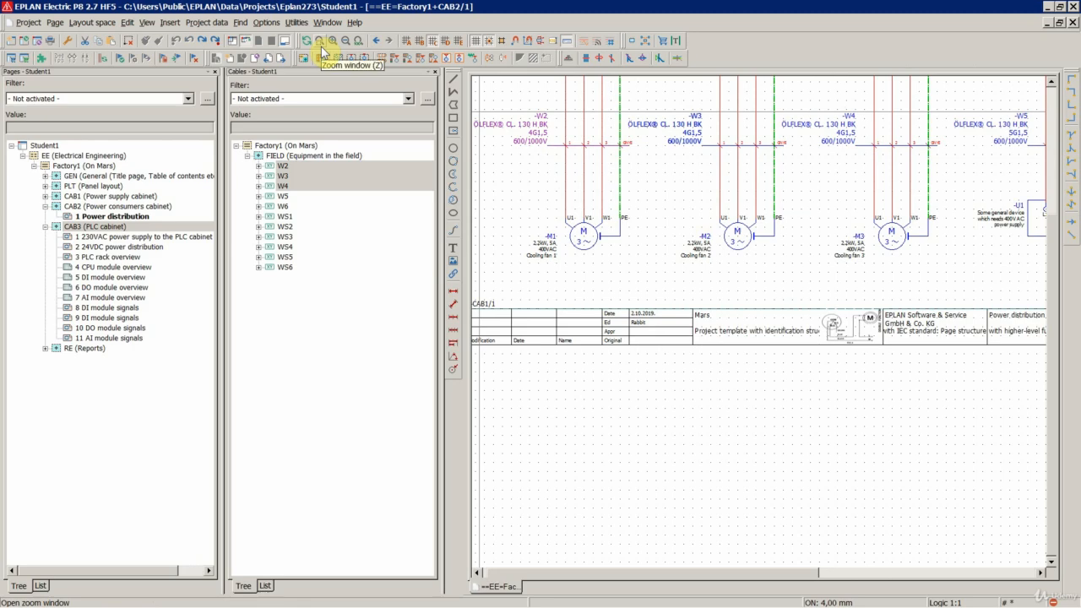
{"action": "left_click", "coordinate": [302, 23]}
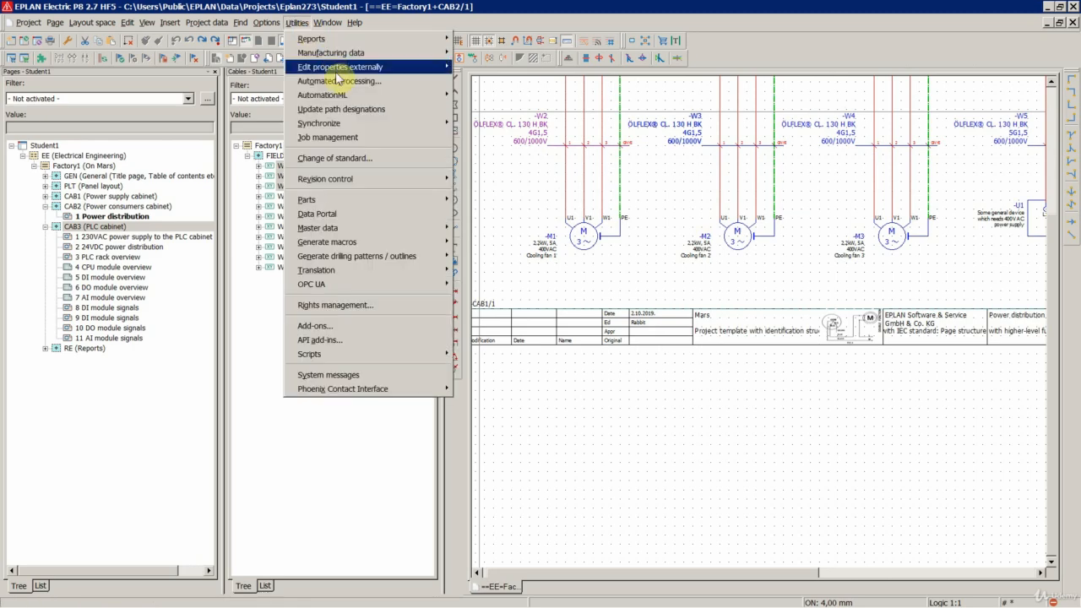
{"action": "mouse_move", "coordinate": [336, 71]}
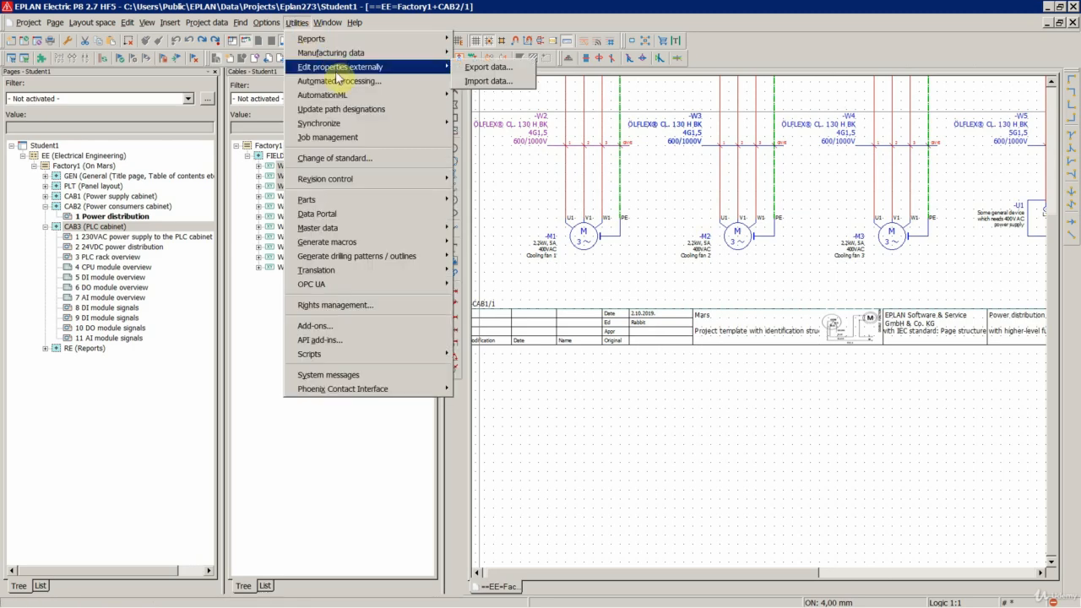
{"action": "left_click", "coordinate": [261, 125]}
- Open external property editing for the selected cables W2, W3 and W4
{"action": "right_click", "coordinate": [292, 180]}
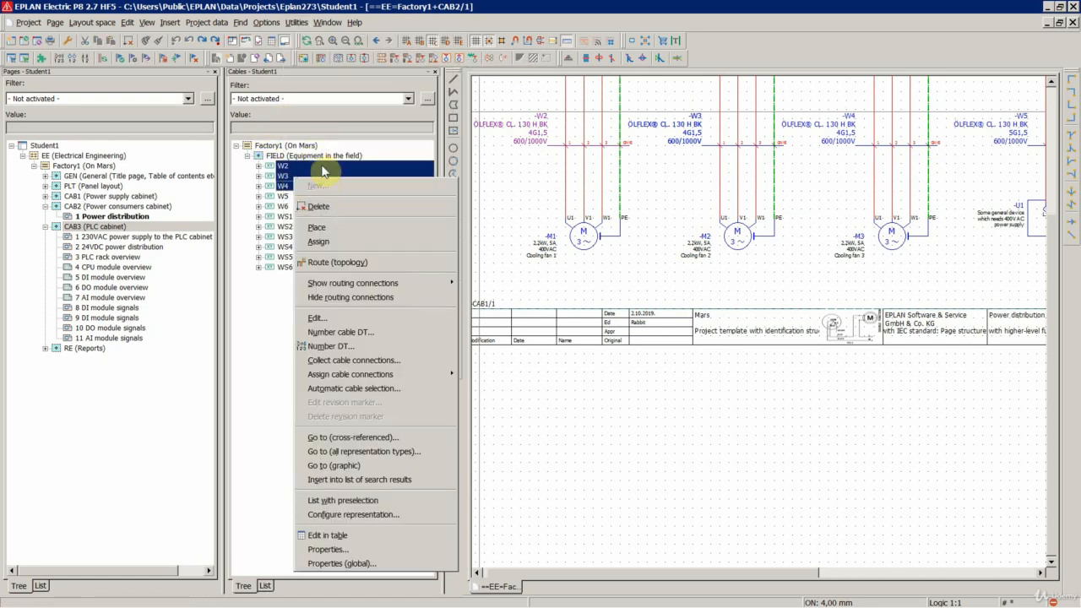
{"action": "left_click", "coordinate": [296, 23]}
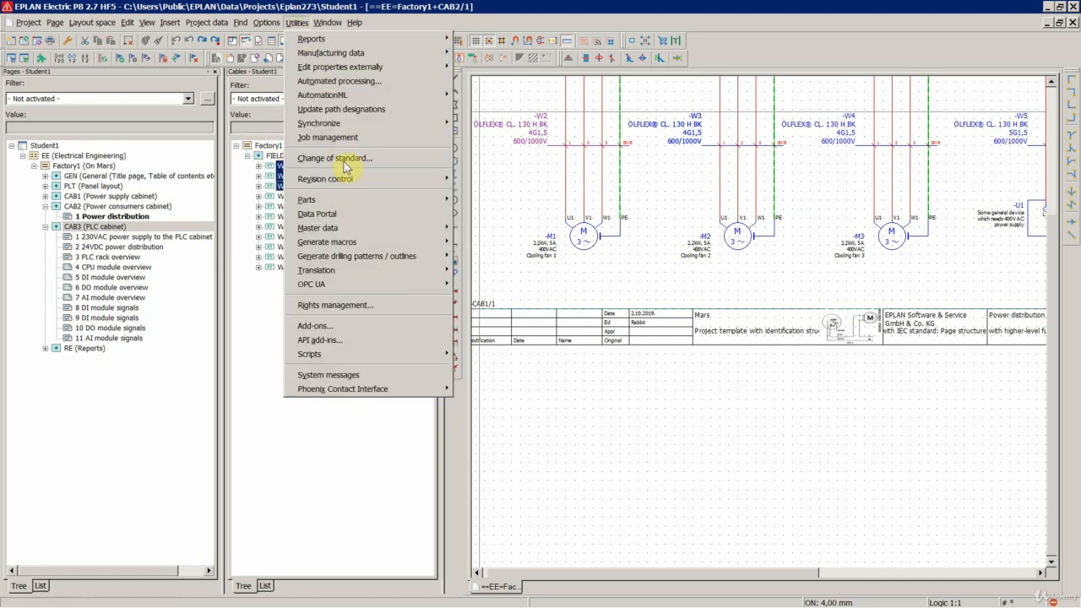
{"action": "mouse_move", "coordinate": [338, 68]}
{"action": "left_click", "coordinate": [488, 70]}
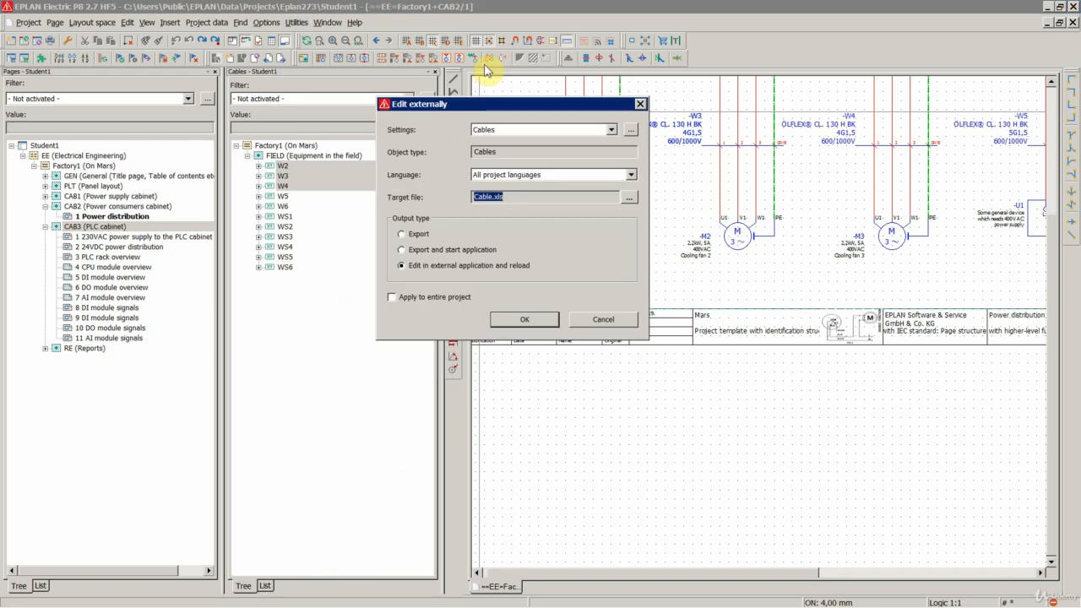
- Review the available settings schemes and languages for external editing, keeping Cables and All project languages
{"action": "left_click", "coordinate": [499, 135]}
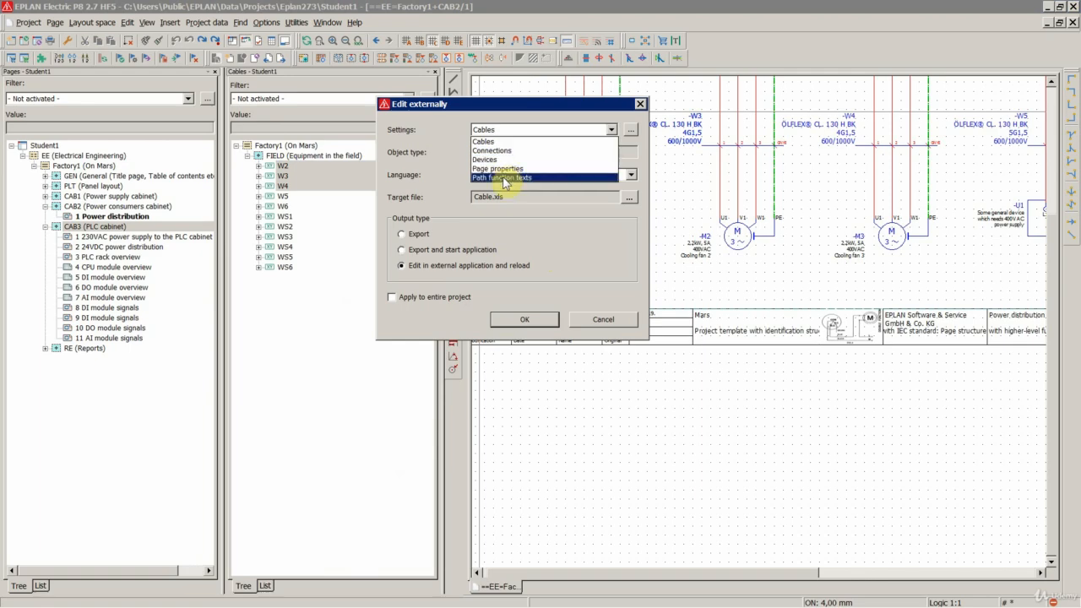
{"action": "left_click", "coordinate": [456, 141]}
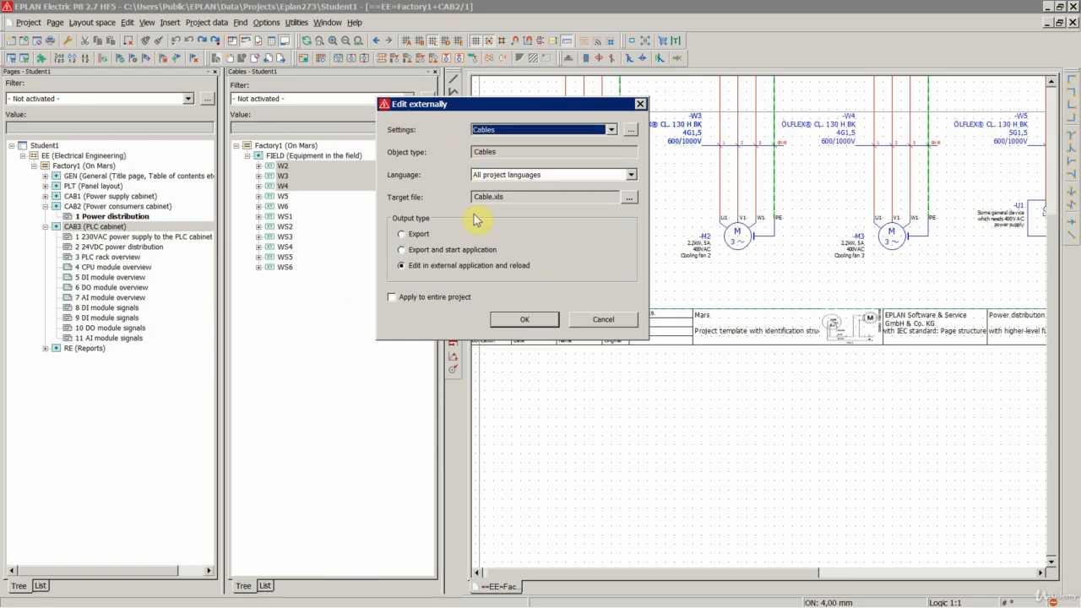
{"action": "left_click", "coordinate": [494, 174]}
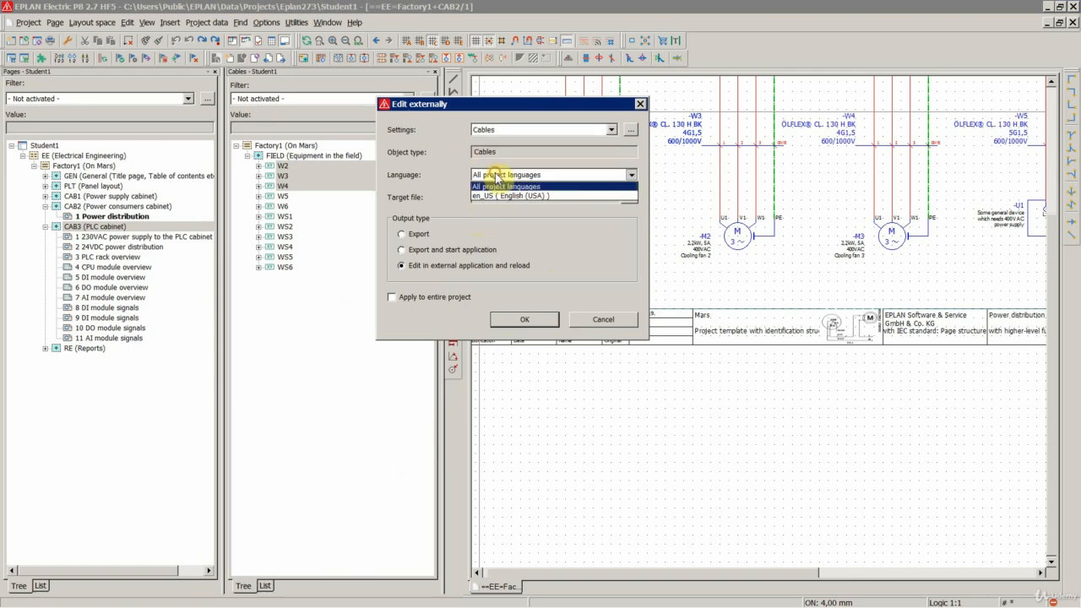
{"action": "left_click", "coordinate": [494, 173]}
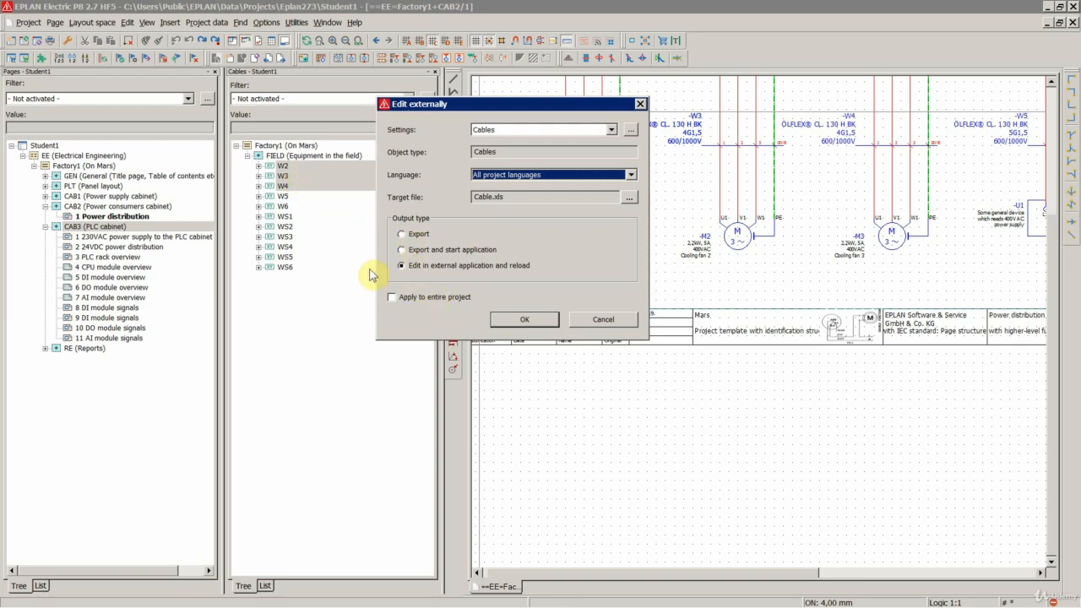
- Go through the output types Export and Export and start application, and set the output to Edit in external application and reload
{"action": "left_click", "coordinate": [412, 235]}
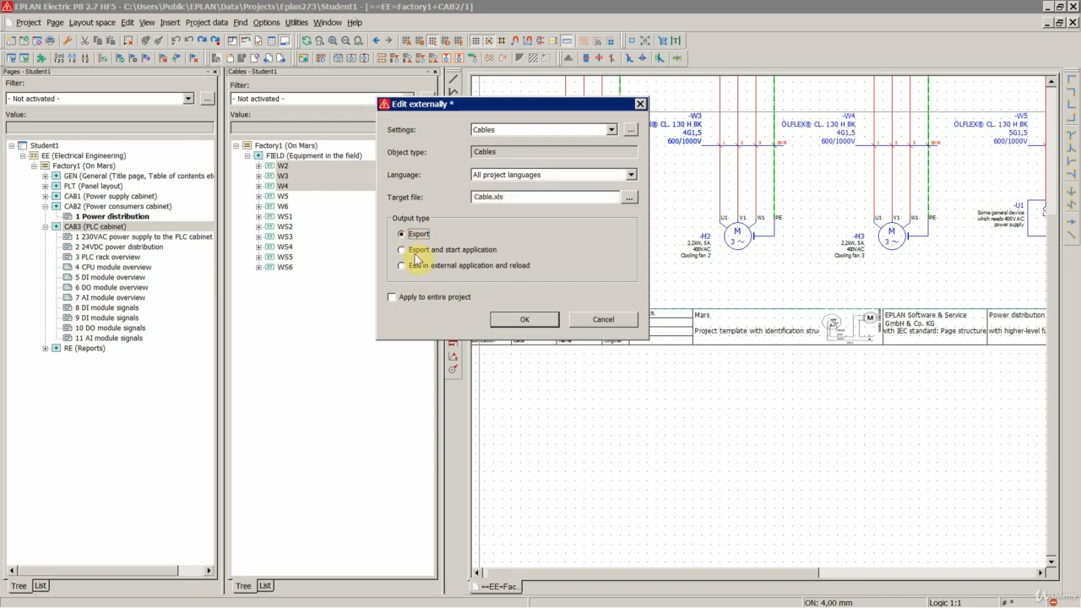
{"action": "left_click_drag", "start_coordinate": [509, 197], "coordinate": [452, 197]}
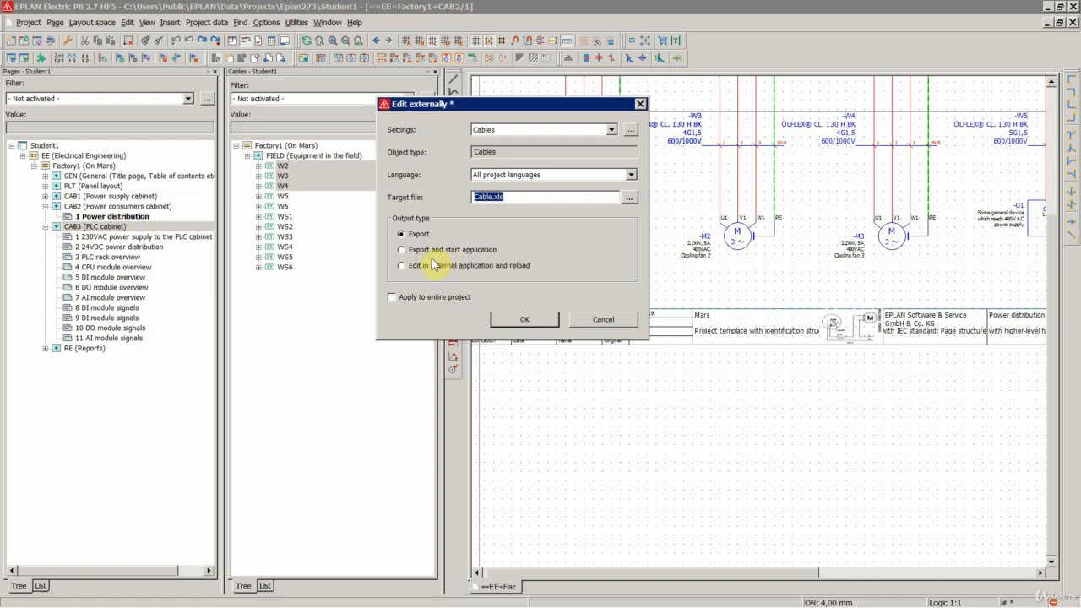
{"action": "left_click", "coordinate": [420, 250]}
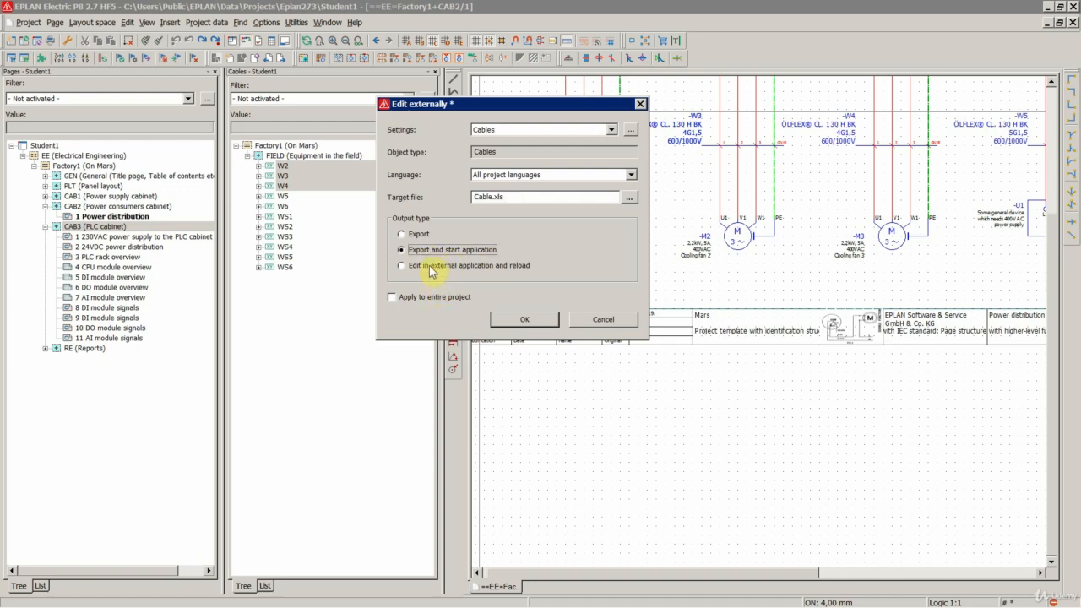
{"action": "left_click", "coordinate": [429, 267]}
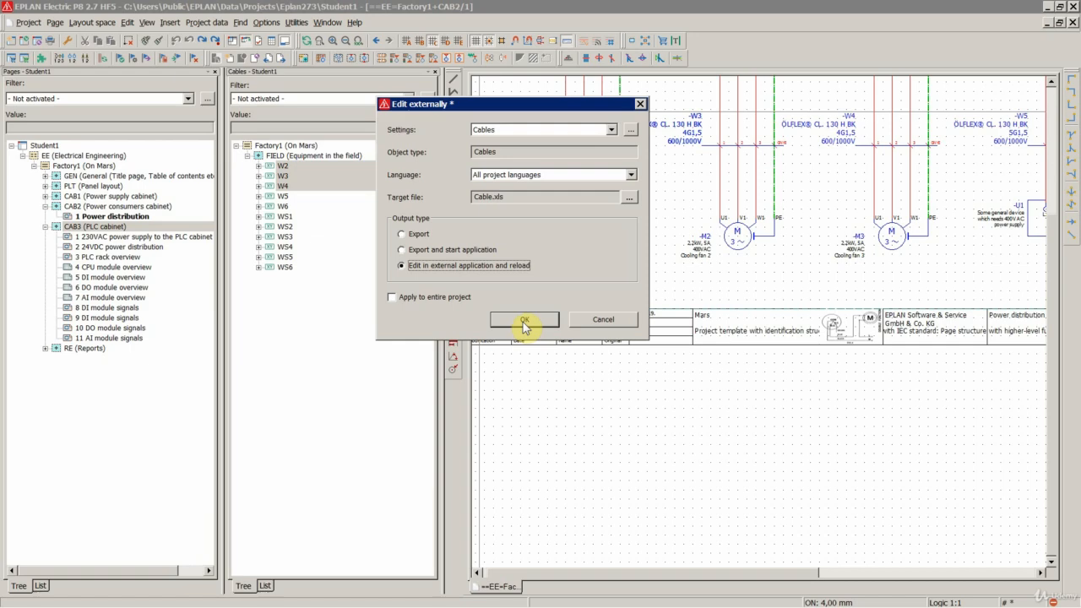
- Open the settings of the Cables scheme for external editing
{"action": "left_click", "coordinate": [631, 134]}
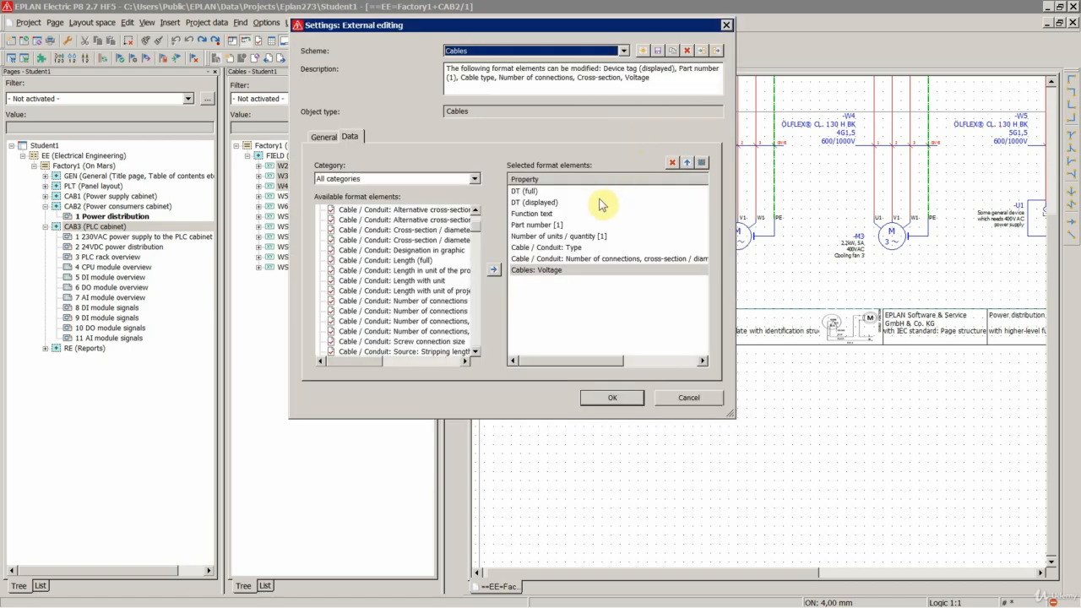
{"action": "left_click", "coordinate": [489, 52]}
{"action": "left_click", "coordinate": [491, 53]}
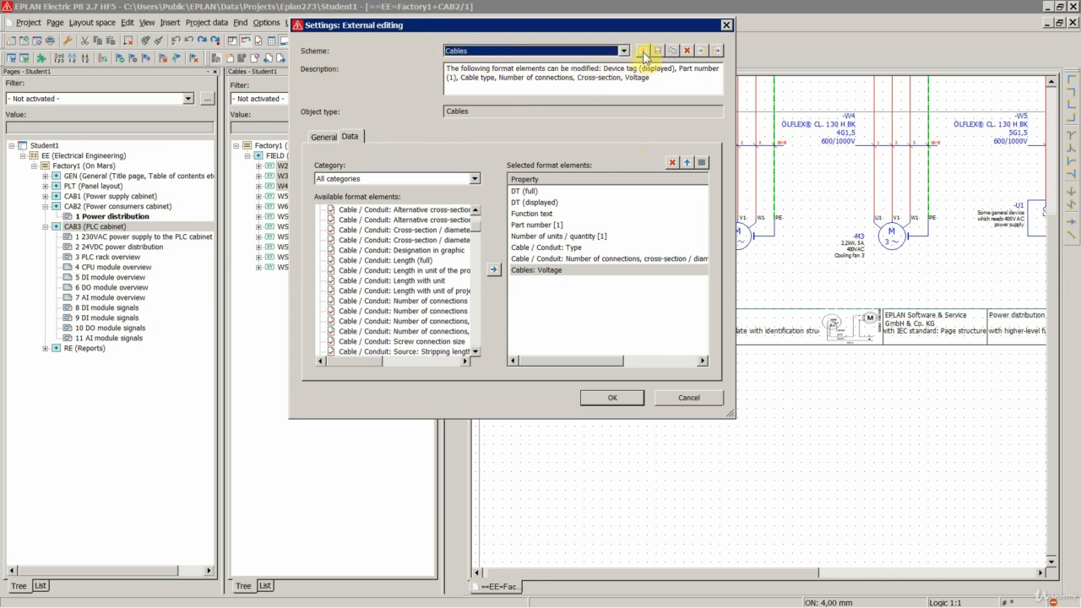
- Review the Cables scheme's general settings: the available file types, the target file and the template files
{"action": "left_click", "coordinate": [316, 140]}
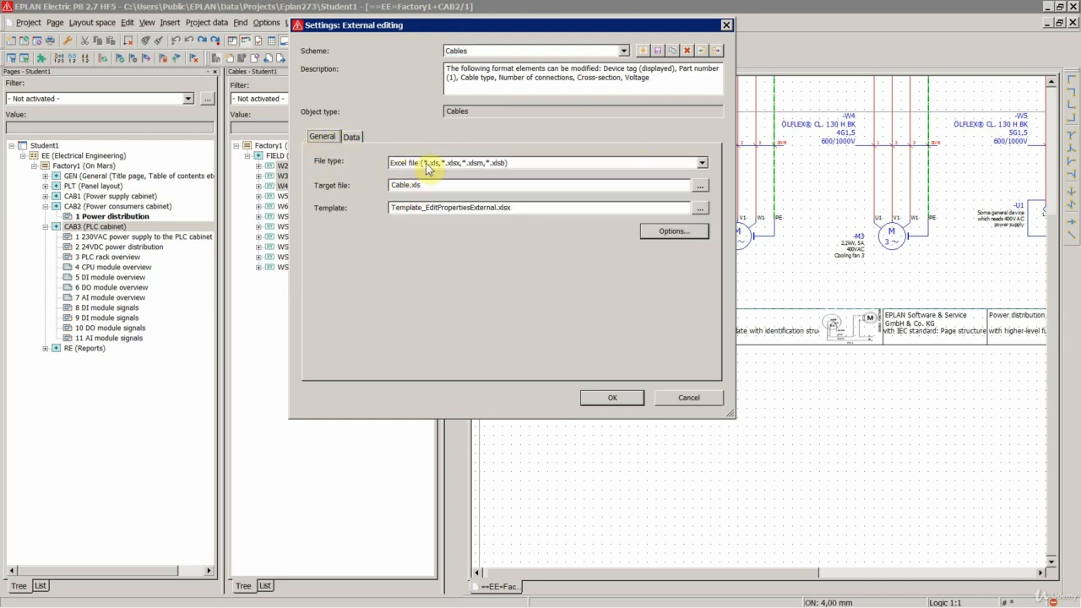
{"action": "left_click", "coordinate": [461, 165]}
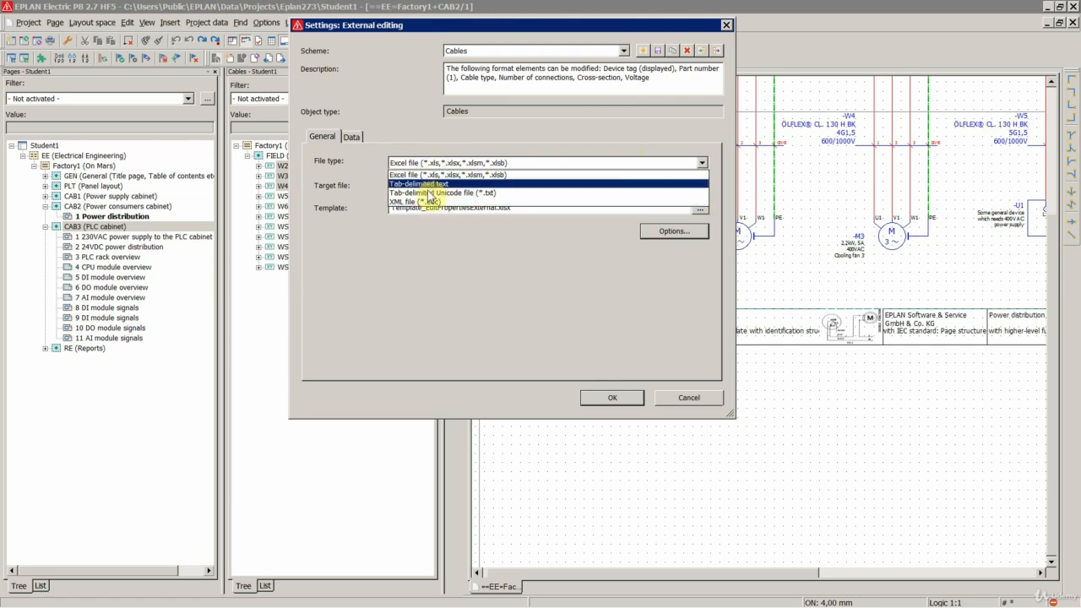
{"action": "left_click", "coordinate": [427, 162]}
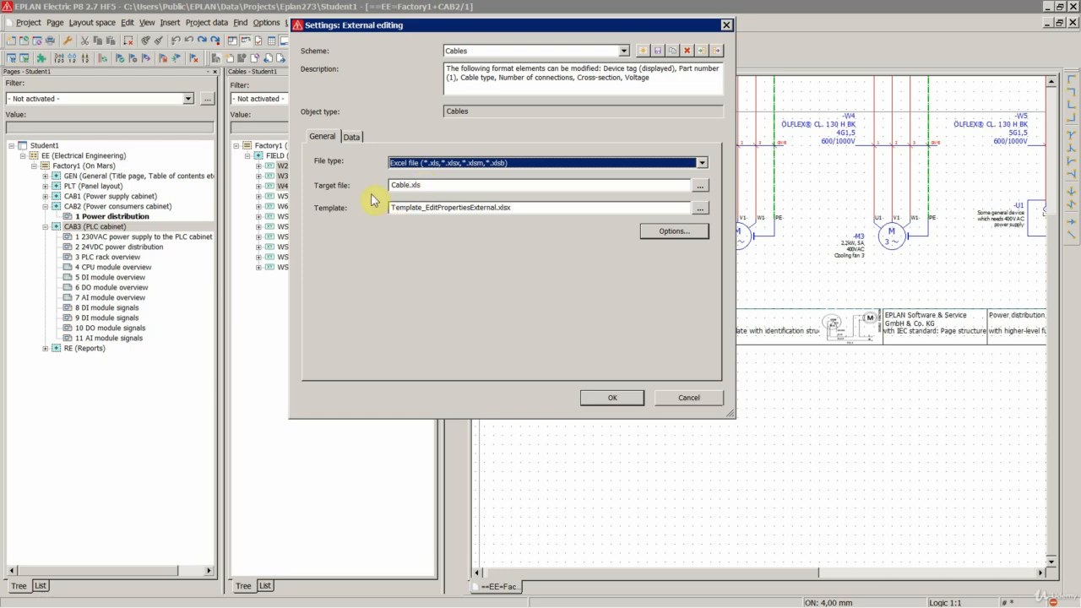
{"action": "left_click", "coordinate": [395, 184]}
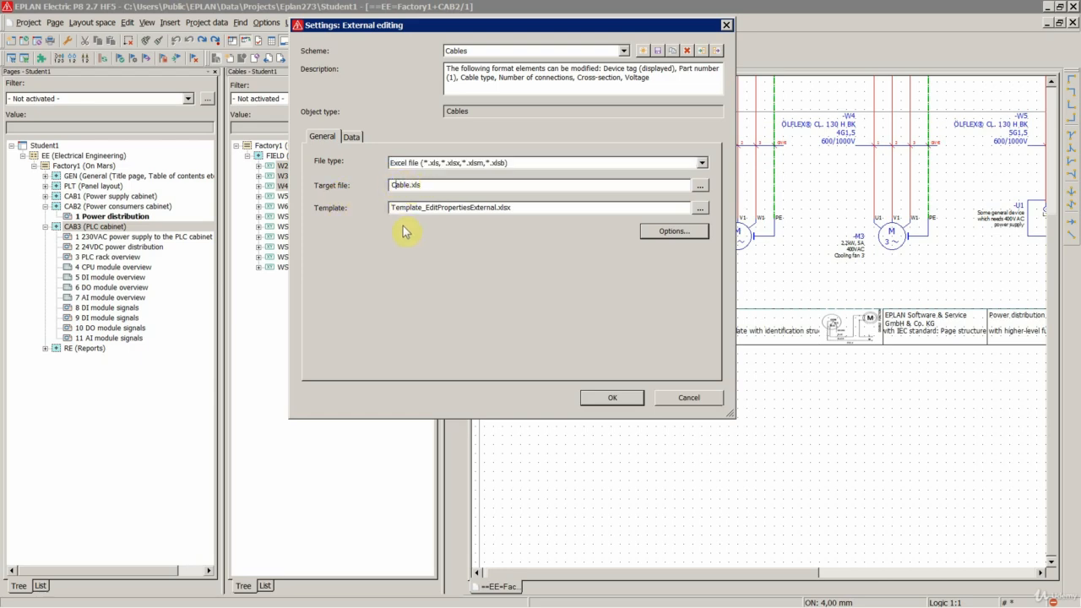
{"action": "left_click", "coordinate": [700, 207]}
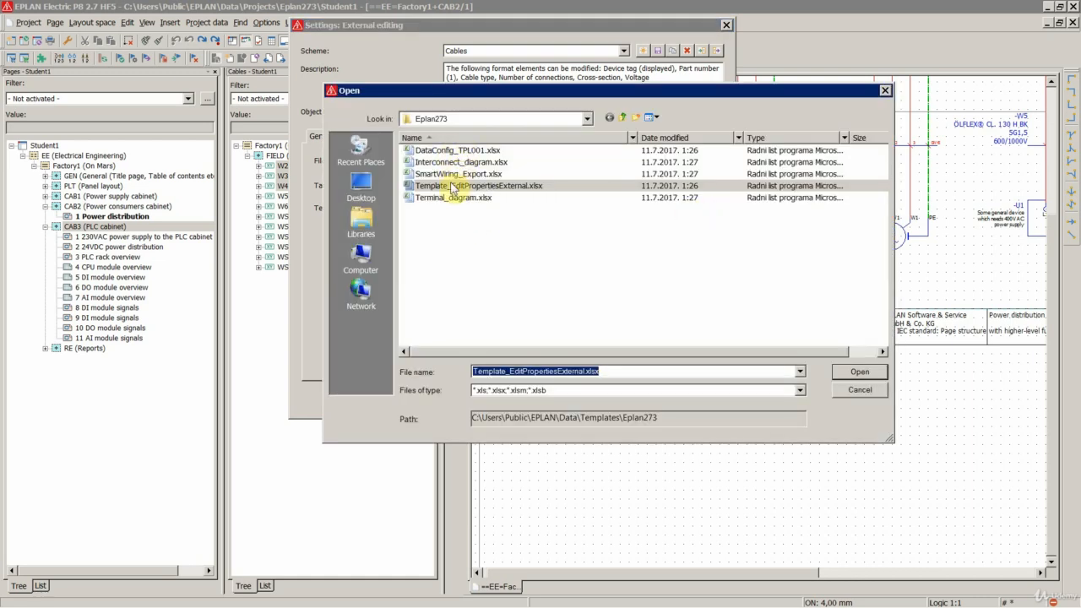
{"action": "left_click", "coordinate": [860, 391]}
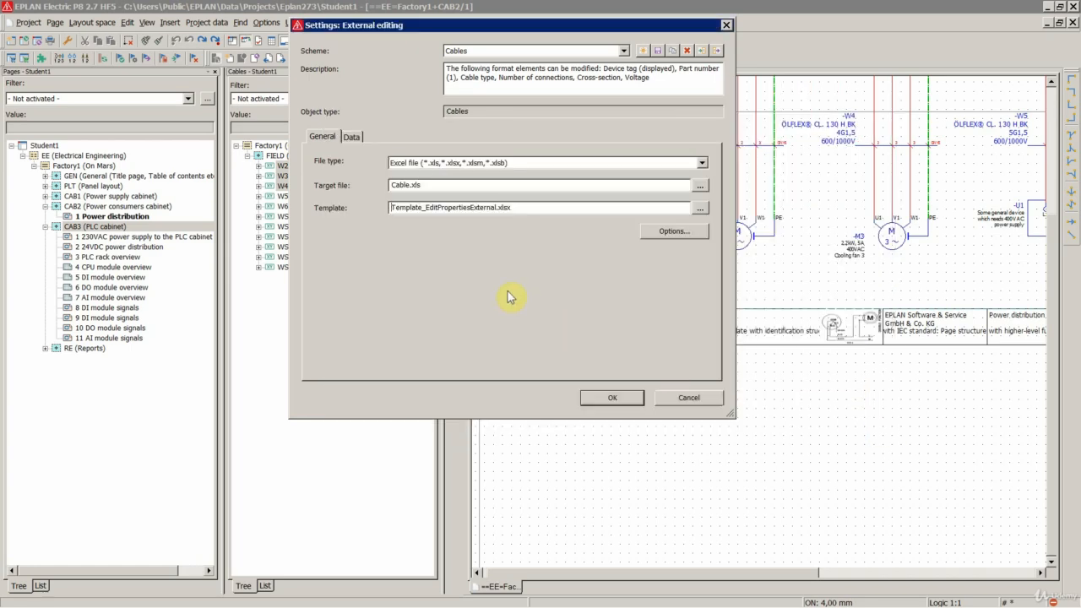
- Look through the scheme's data settings, checking the property categories and the available format elements
{"action": "left_click", "coordinate": [351, 137]}
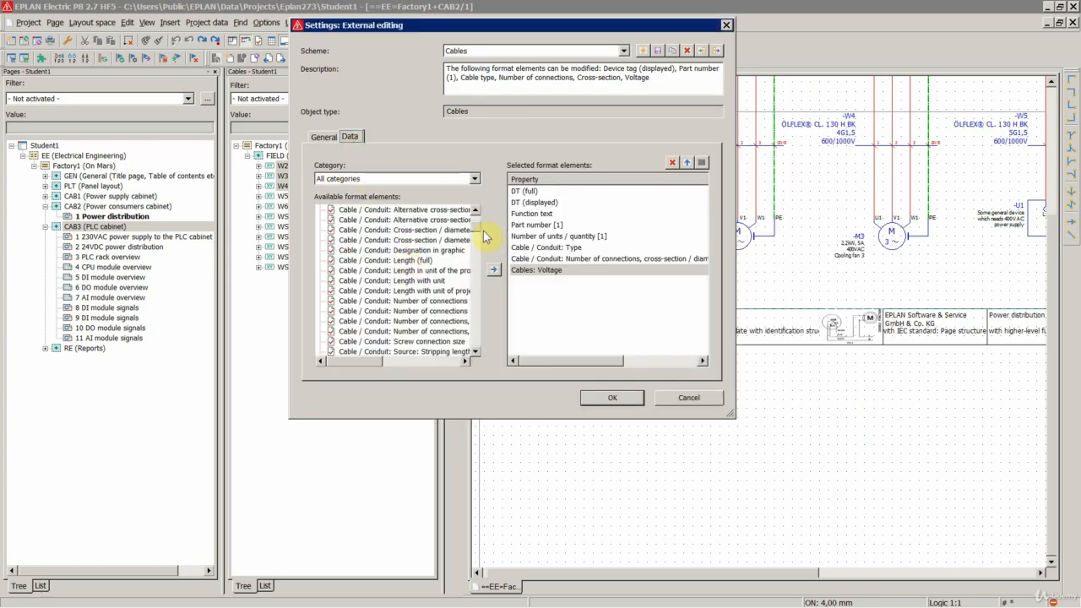
{"action": "left_click", "coordinate": [373, 179]}
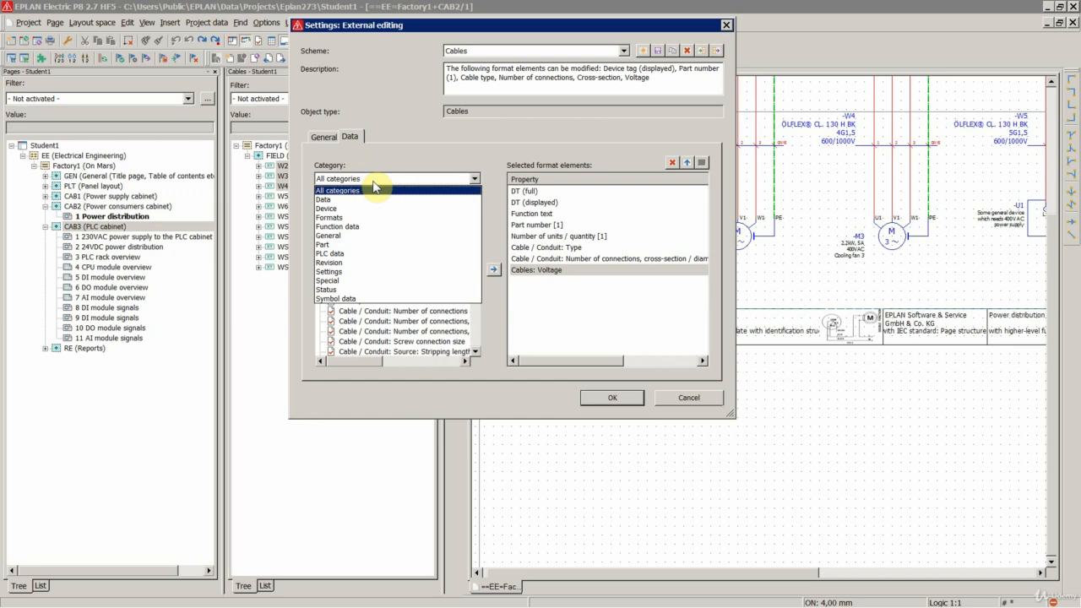
{"action": "left_click", "coordinate": [374, 188]}
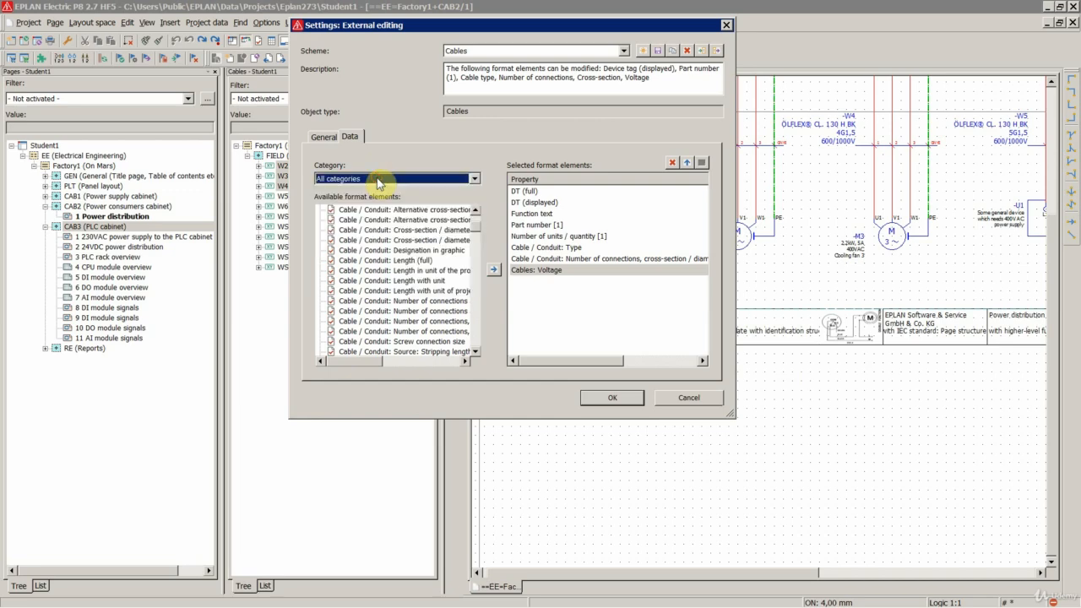
{"action": "mouse_move", "coordinate": [478, 229]}
{"action": "left_mouse_down"}
{"action": "mouse_move", "coordinate": [477, 217]}
{"action": "mouse_move", "coordinate": [476, 361]}
{"action": "mouse_move", "coordinate": [471, 215]}
{"action": "left_mouse_up"}
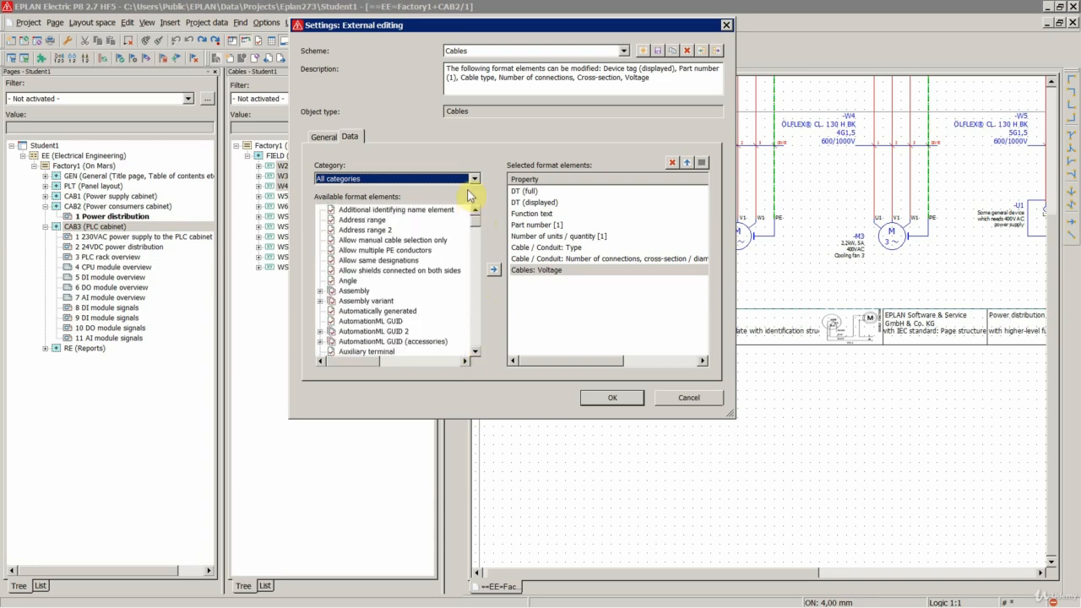
{"action": "left_click", "coordinate": [539, 306]}
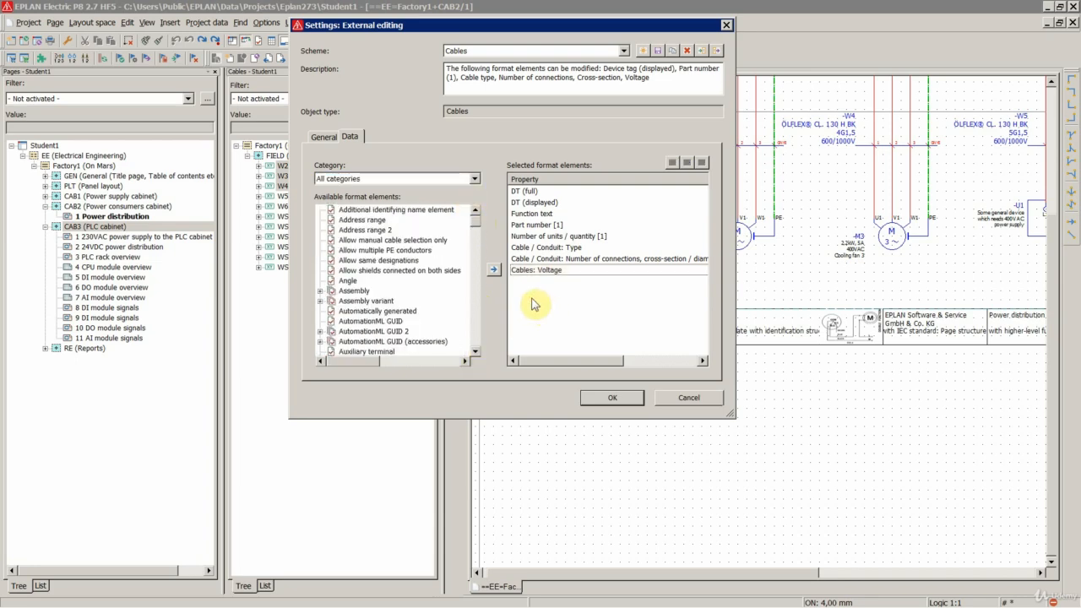
- Add Cable / Conduit: Screw connection size to the selected format elements and accept the scheme settings
{"action": "left_click", "coordinate": [395, 282]}
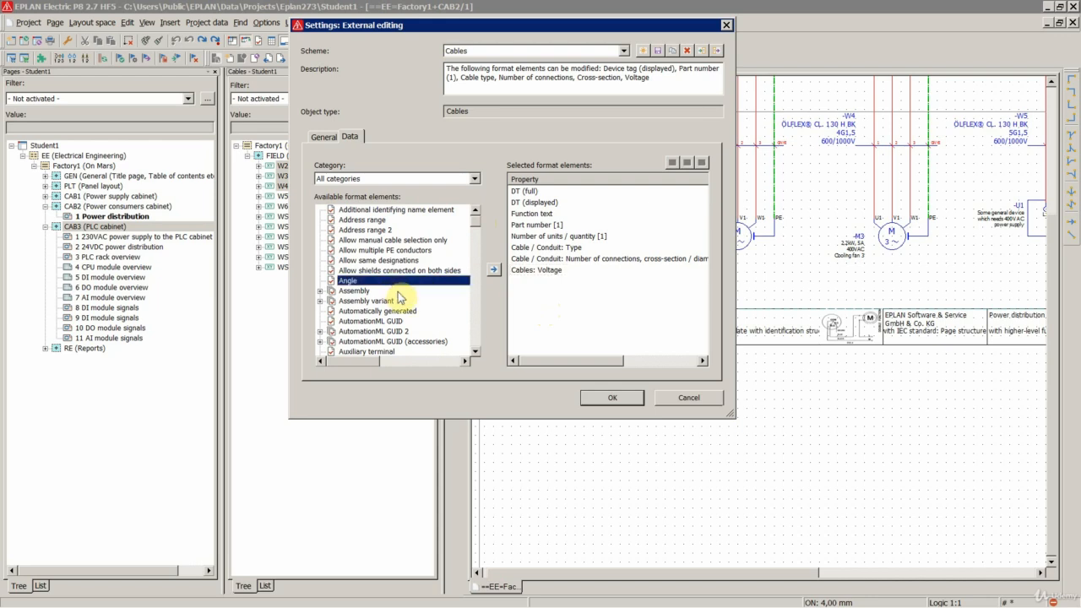
{"action": "key", "text": "s"}
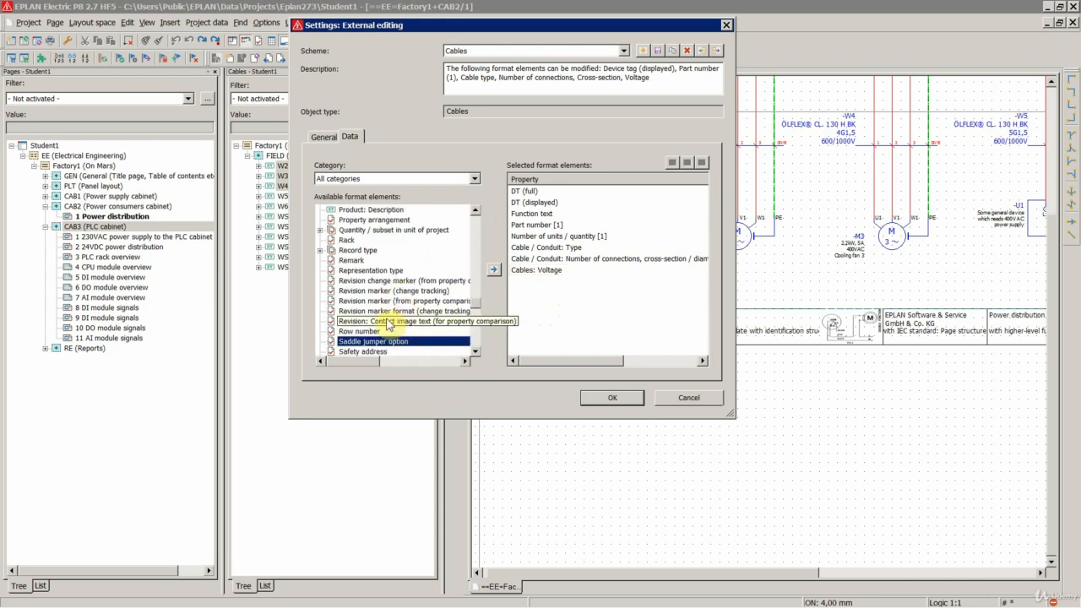
{"action": "key", "text": "c"}
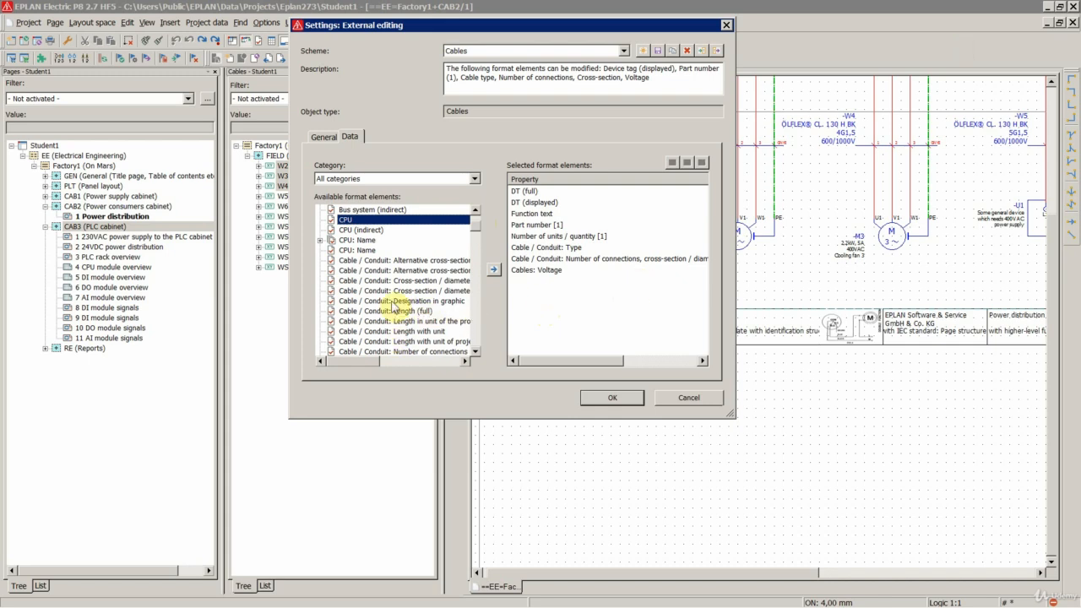
{"action": "left_click", "coordinate": [393, 302]}
{"action": "scroll", "coordinate": [386, 338], "scroll_direction": "down", "scroll_amount": 5}
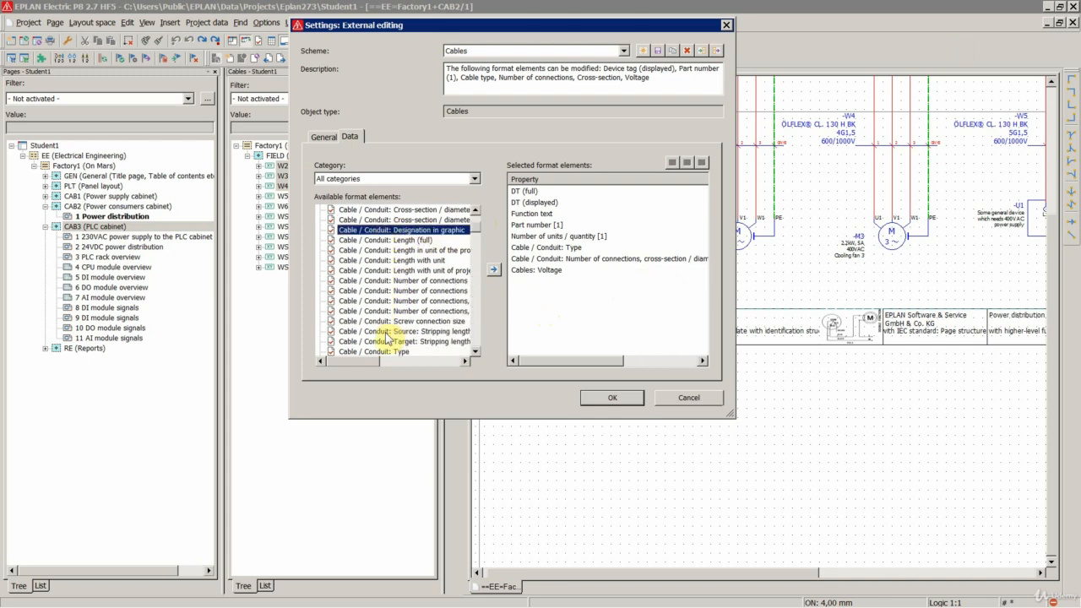
{"action": "left_click", "coordinate": [414, 230]}
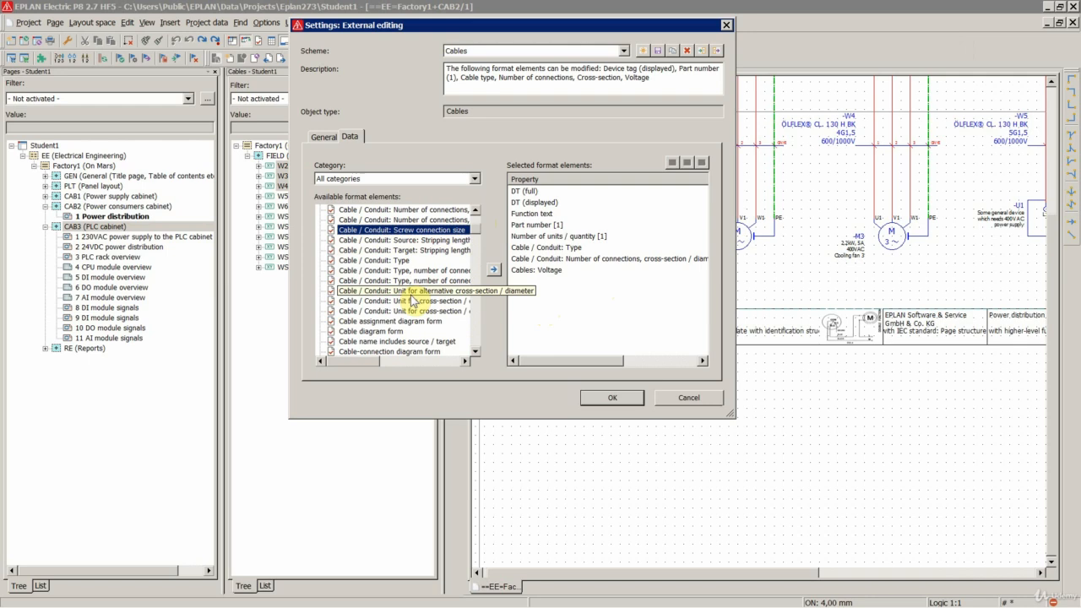
{"action": "left_click", "coordinate": [494, 268]}
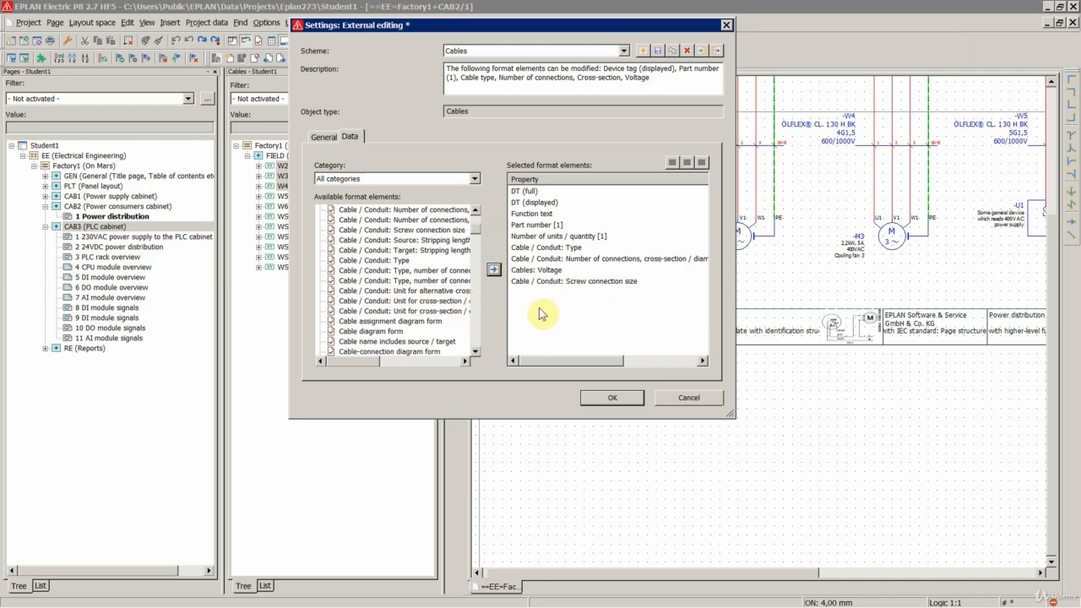
{"action": "left_click", "coordinate": [541, 282]}
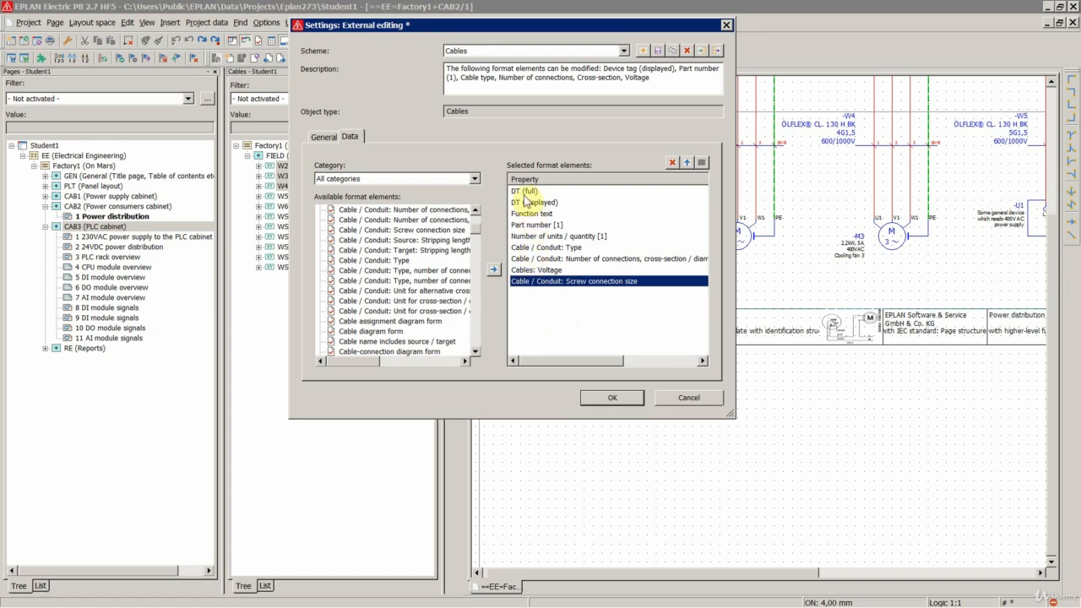
{"action": "left_click", "coordinate": [617, 400]}
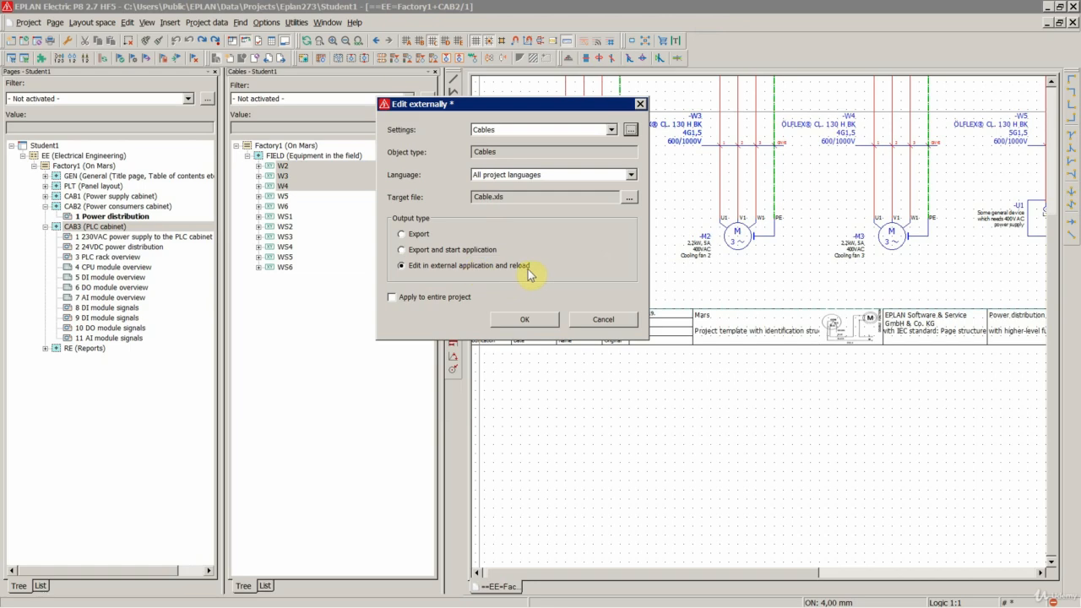
- Start the external editing of the cables in Excel and reduce the height of the property header row
{"action": "left_click", "coordinate": [521, 321]}
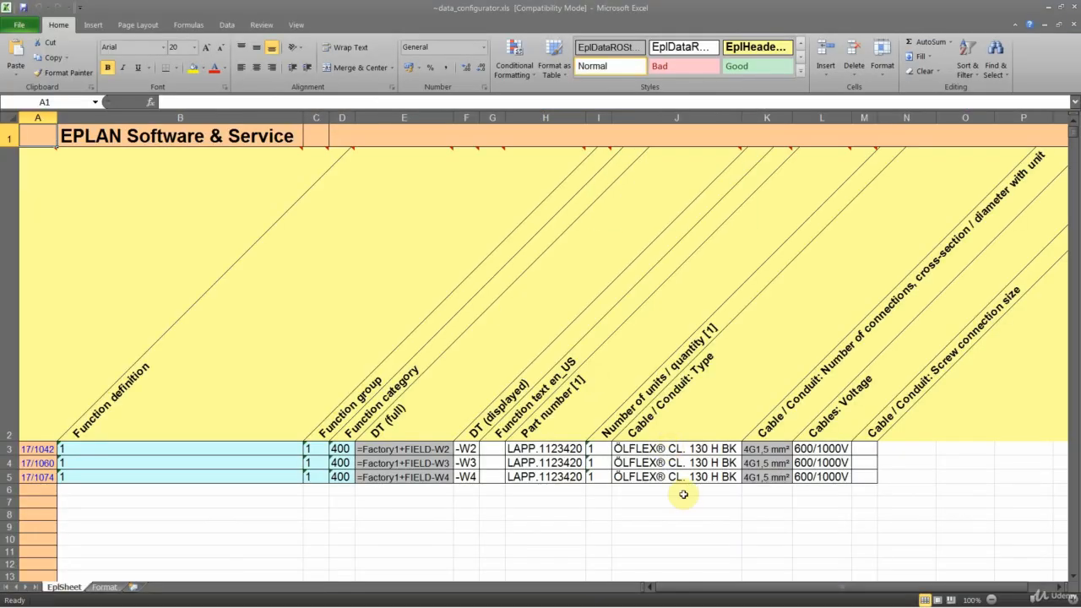
{"action": "mouse_move", "coordinate": [283, 314]}
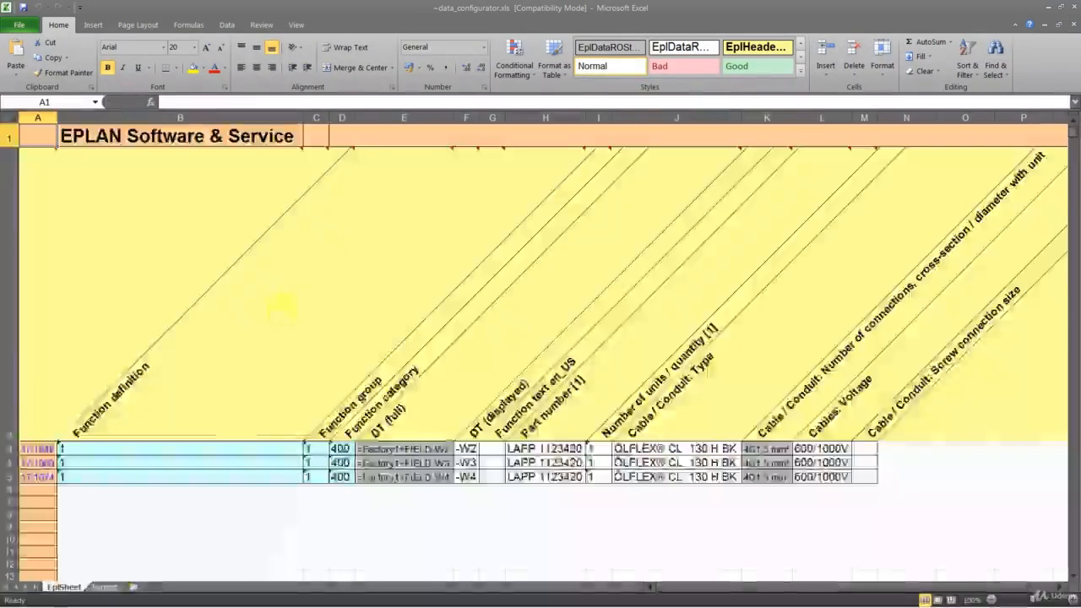
{"action": "left_click_drag", "start_coordinate": [13, 440], "coordinate": [20, 191]}
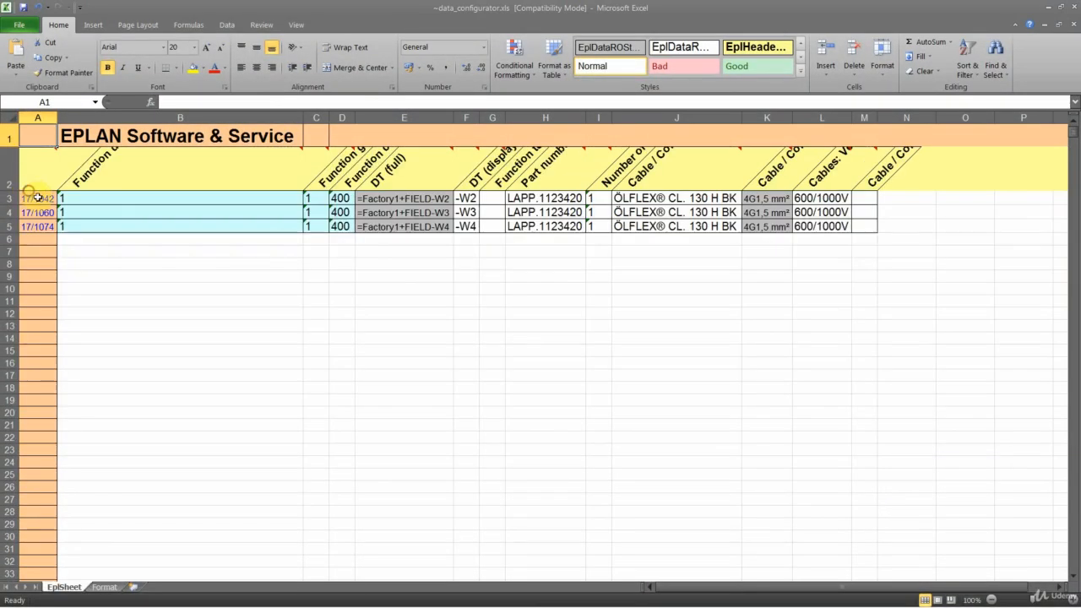
{"action": "left_click", "coordinate": [464, 303]}
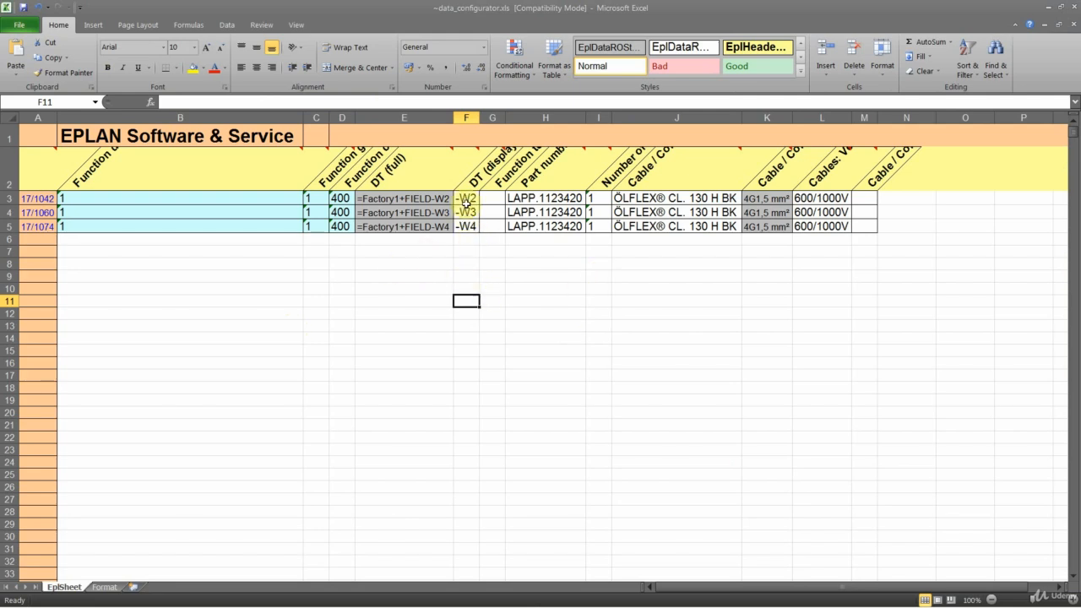
- Change the first cable's displayed DT to -W97, widen that column and fit the row height to its content
{"action": "left_click", "coordinate": [466, 204]}
{"action": "left_click_drag", "start_coordinate": [466, 203], "coordinate": [465, 228]}
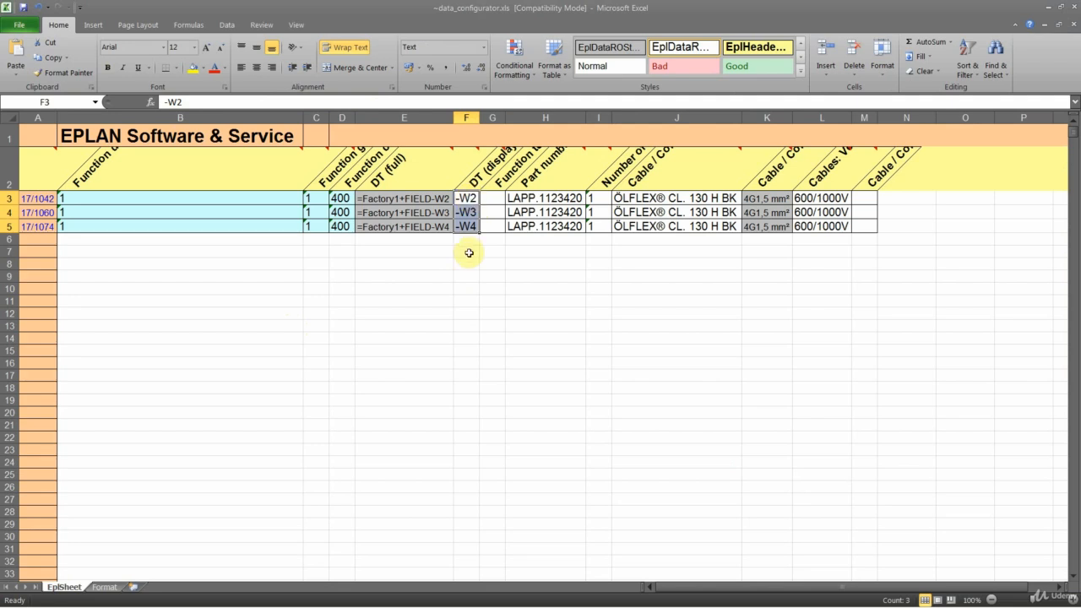
{"action": "double_click", "coordinate": [469, 200]}
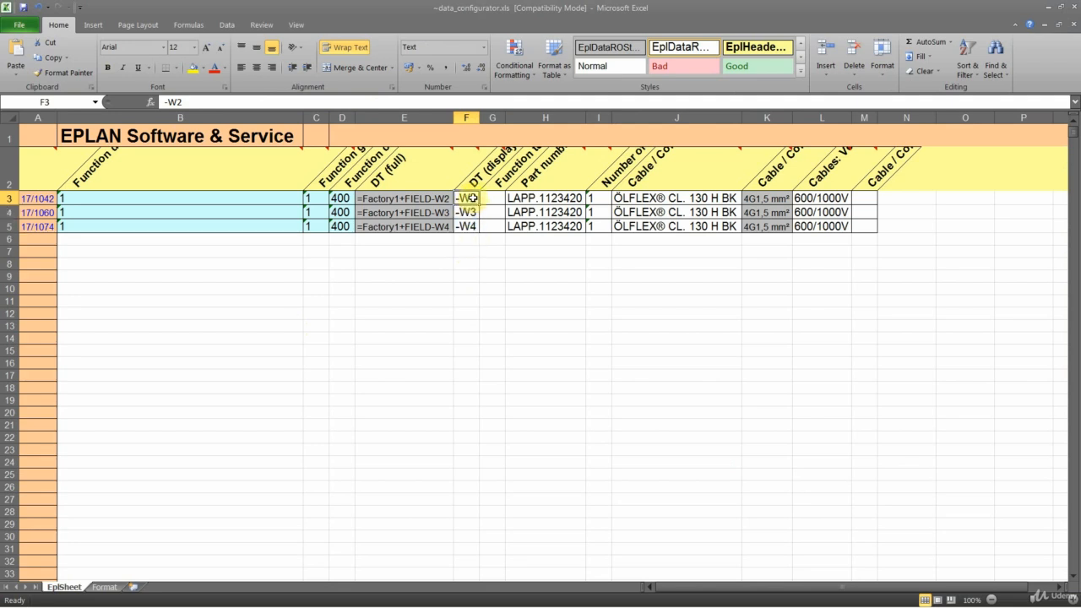
{"action": "left_click_drag", "start_coordinate": [471, 198], "coordinate": [460, 259]}
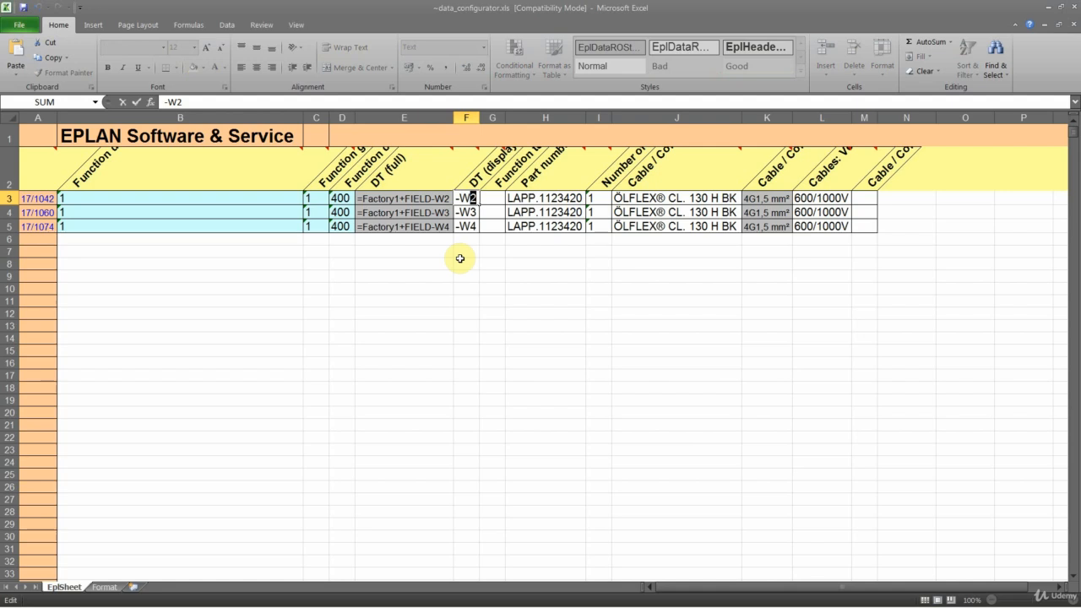
{"action": "type", "text": "97"}
{"action": "key", "text": "Return"}
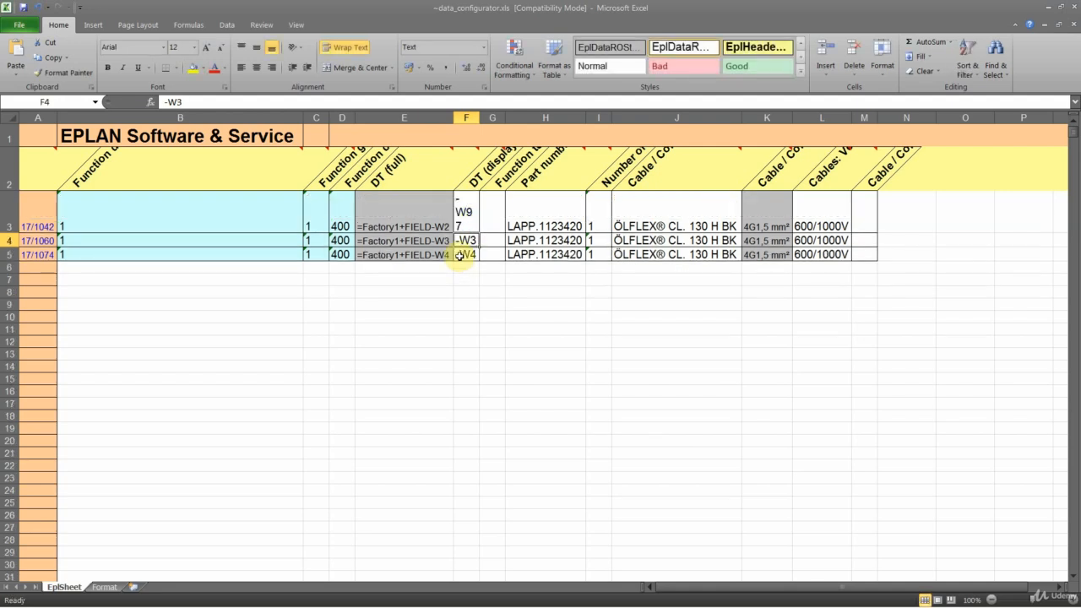
{"action": "left_click_drag", "start_coordinate": [480, 120], "coordinate": [509, 119]}
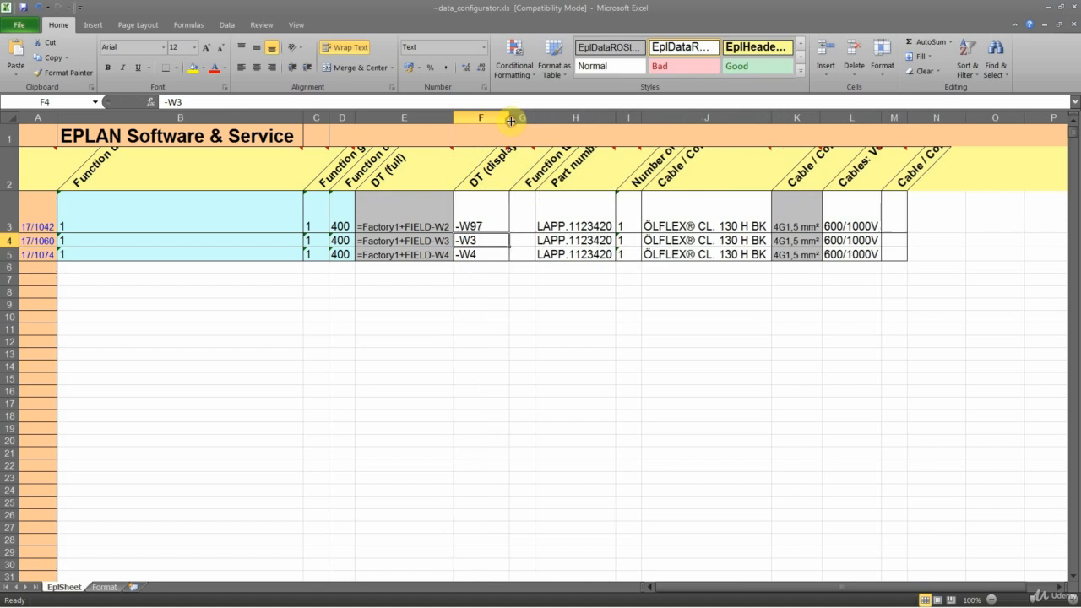
{"action": "double_click", "coordinate": [10, 234]}
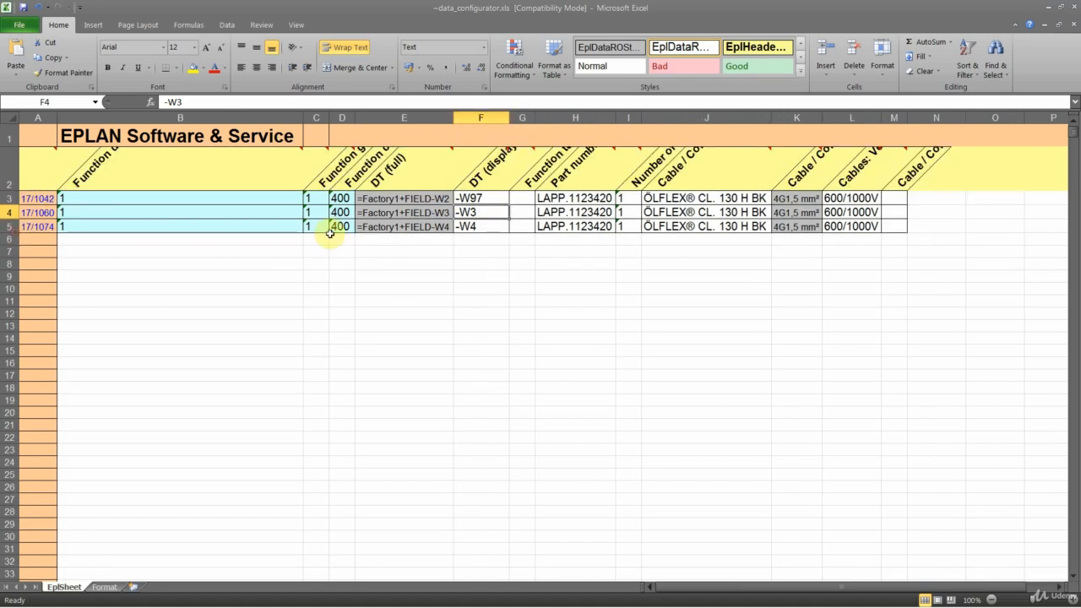
- Fill the displayed DT series down to the second and third cables as -W98 and -W99
{"action": "left_click", "coordinate": [502, 198]}
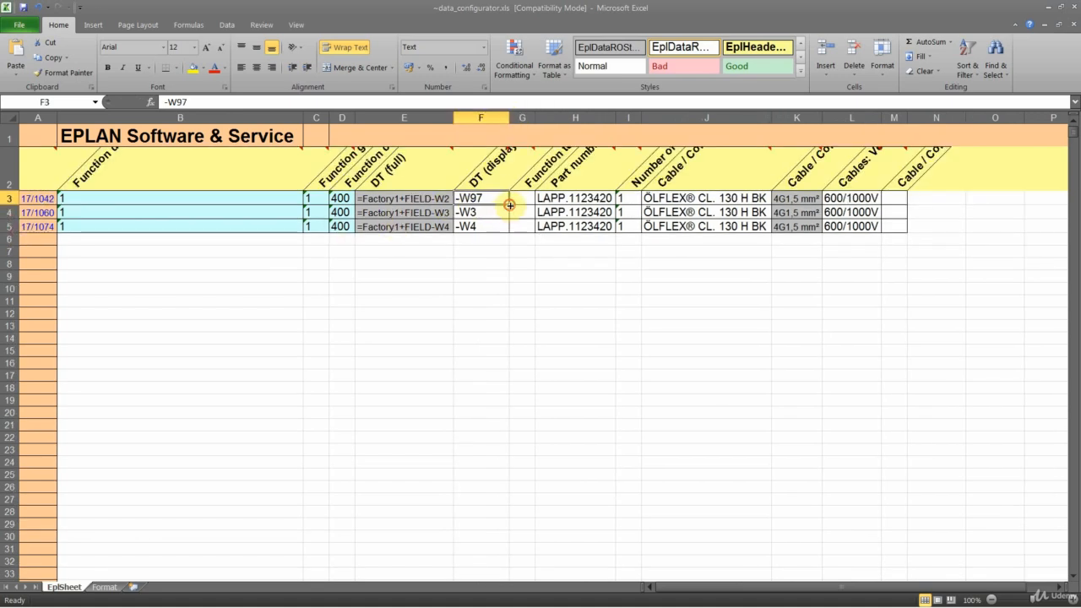
{"action": "left_click_drag", "start_coordinate": [509, 204], "coordinate": [476, 224]}
{"action": "left_click", "coordinate": [478, 251]}
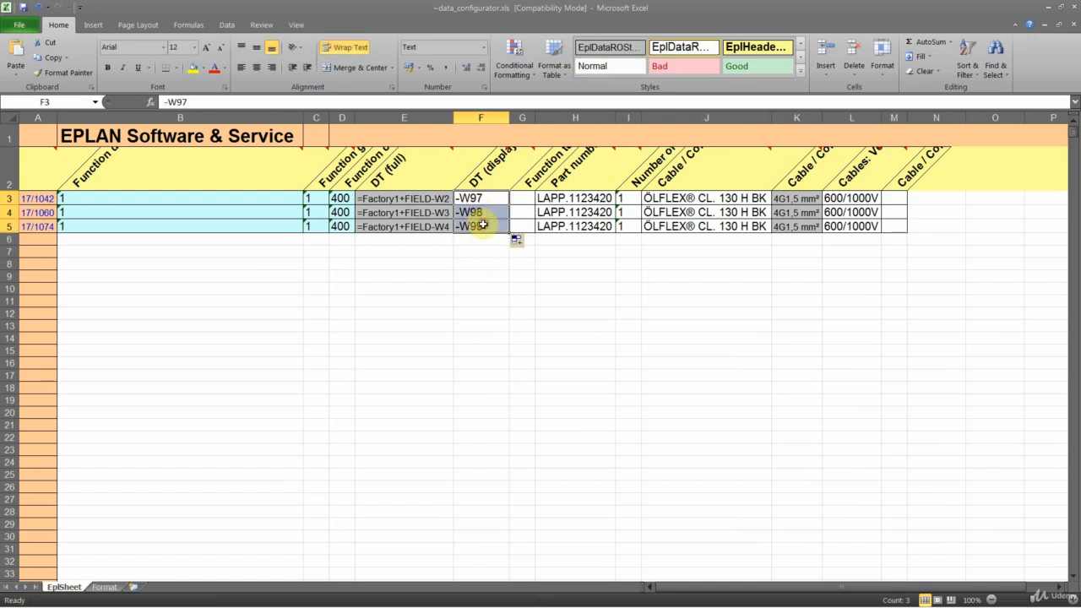
- Check the part numbers of the three cables in the sheet
{"action": "left_click", "coordinate": [586, 203]}
{"action": "left_click", "coordinate": [588, 216]}
{"action": "left_click", "coordinate": [588, 229]}
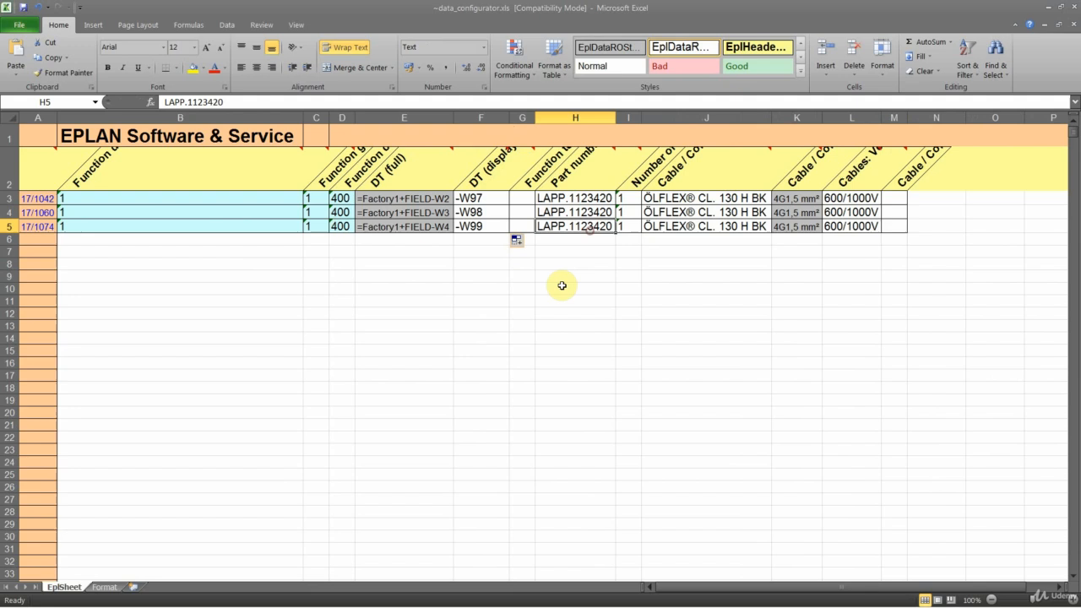
{"action": "left_click", "coordinate": [571, 200]}
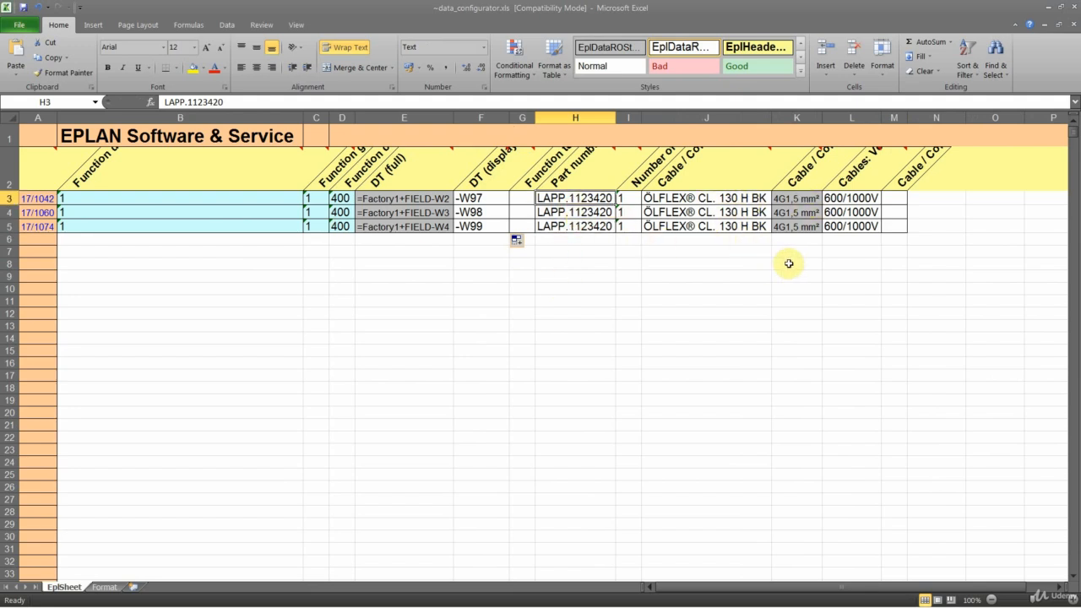
- Check the cables' voltage and screw connection size columns, and consult the PG gland sizes table on the Wikipedia page in the browser
{"action": "left_click", "coordinate": [845, 212]}
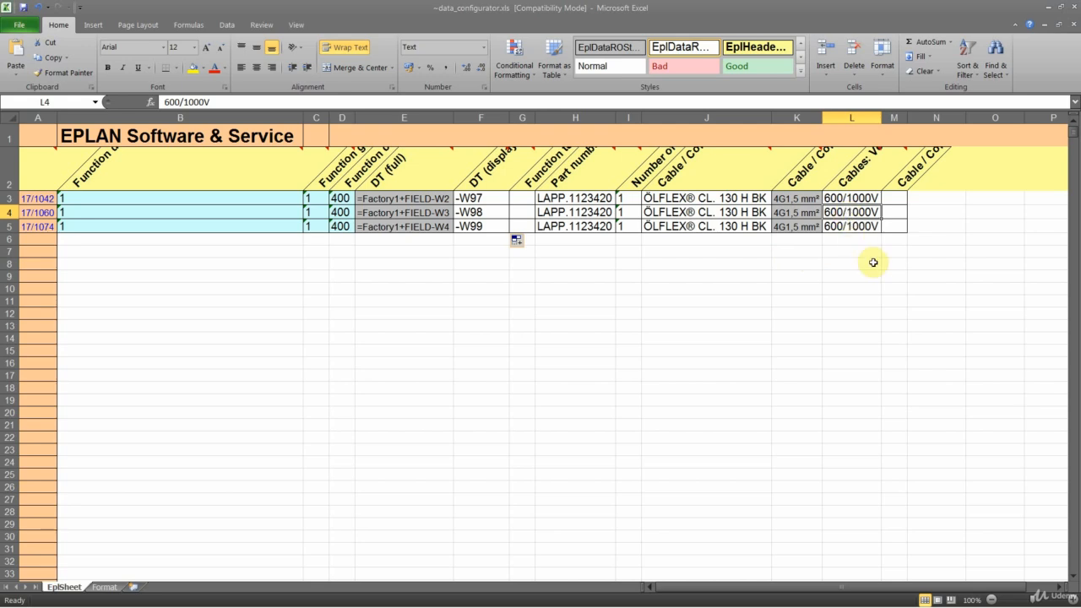
{"action": "left_click", "coordinate": [894, 200]}
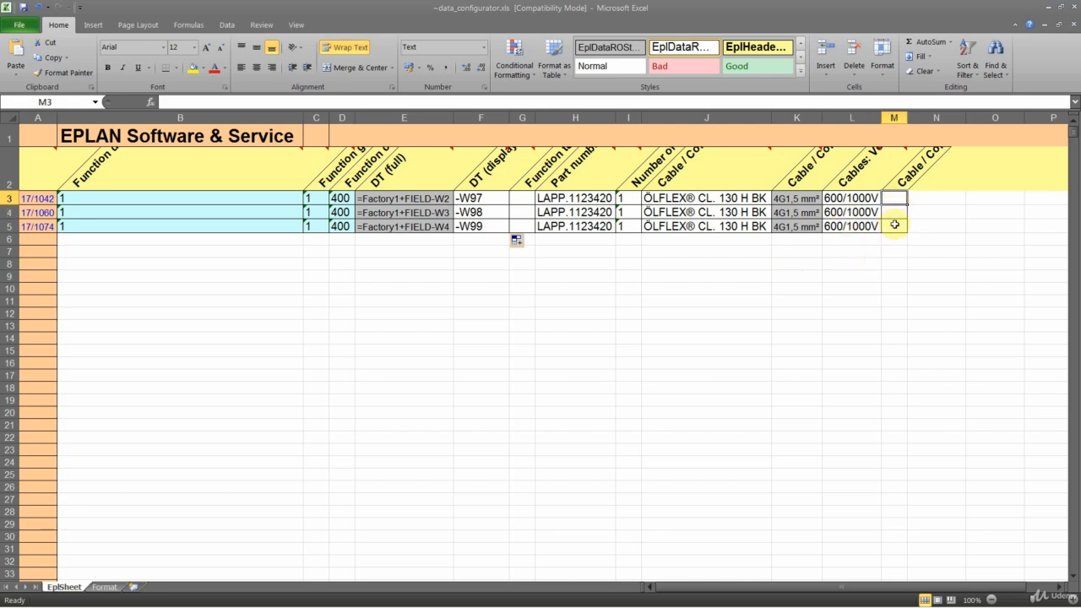
{"action": "left_click", "coordinate": [150, 436]}
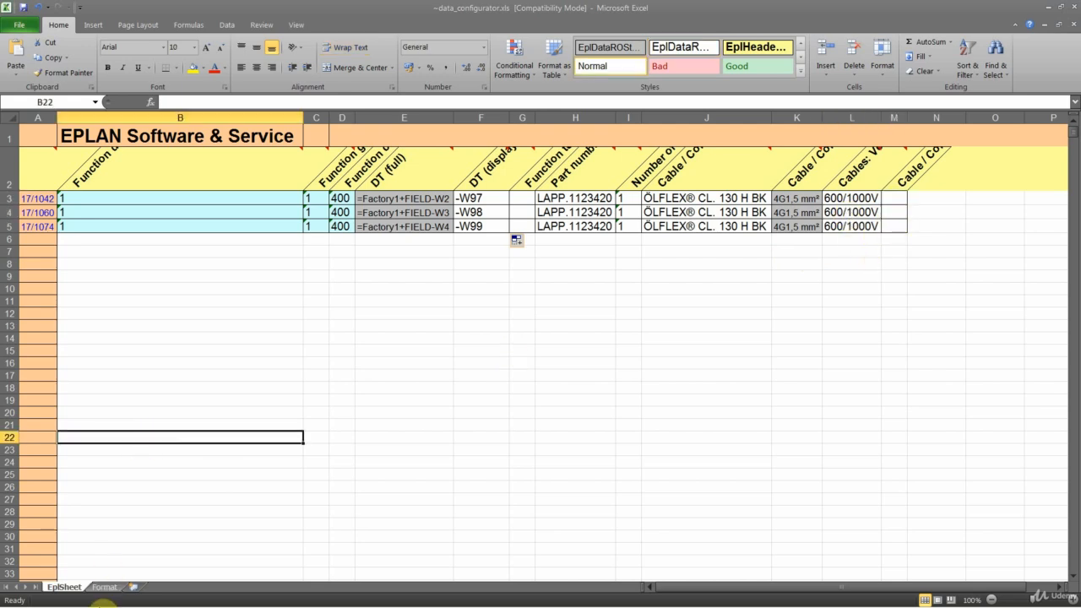
{"action": "mouse_move", "coordinate": [101, 605]}
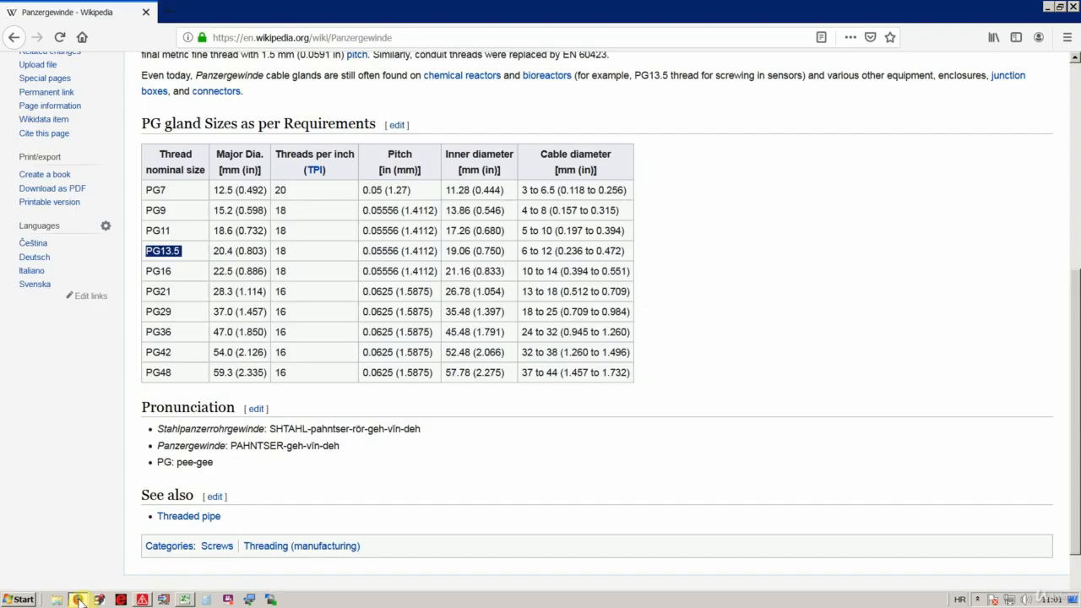
{"action": "left_click", "coordinate": [76, 599]}
{"action": "left_click", "coordinate": [307, 260]}
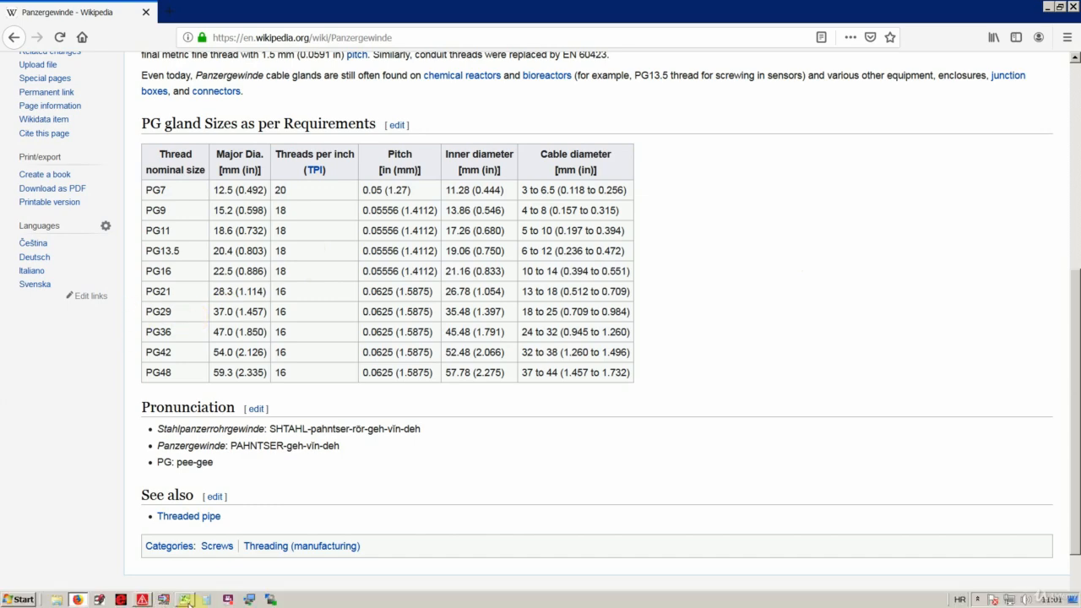
- Return to Excel, examine the screw connection size property header against the Wikipedia gland table, and leave the header text unchanged
{"action": "left_click", "coordinate": [188, 601]}
{"action": "left_click", "coordinate": [898, 216]}
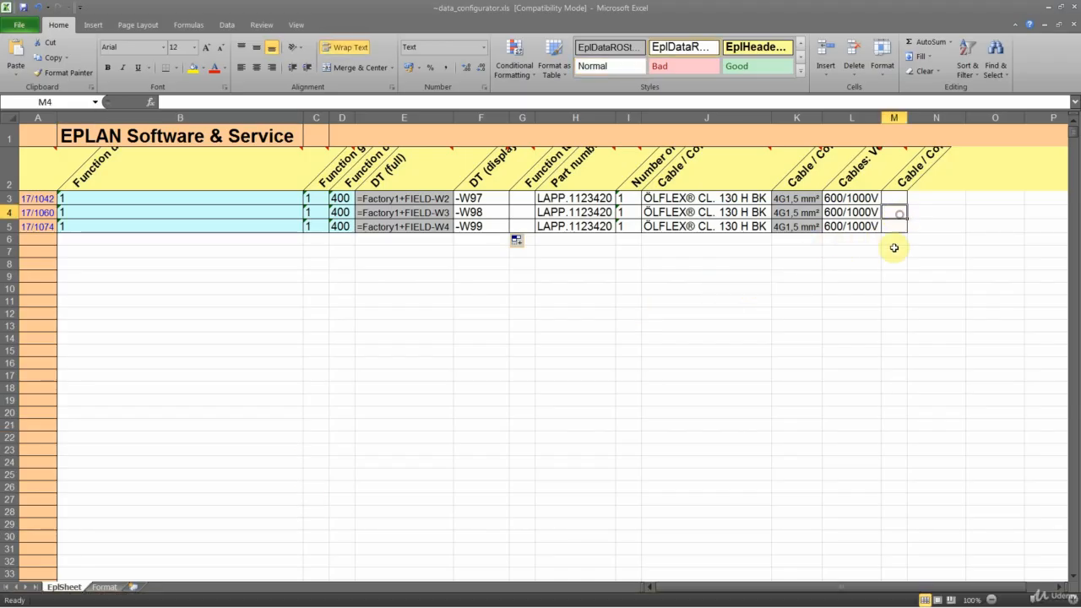
{"action": "left_click", "coordinate": [895, 172]}
{"action": "left_click_drag", "start_coordinate": [232, 101], "coordinate": [324, 102]}
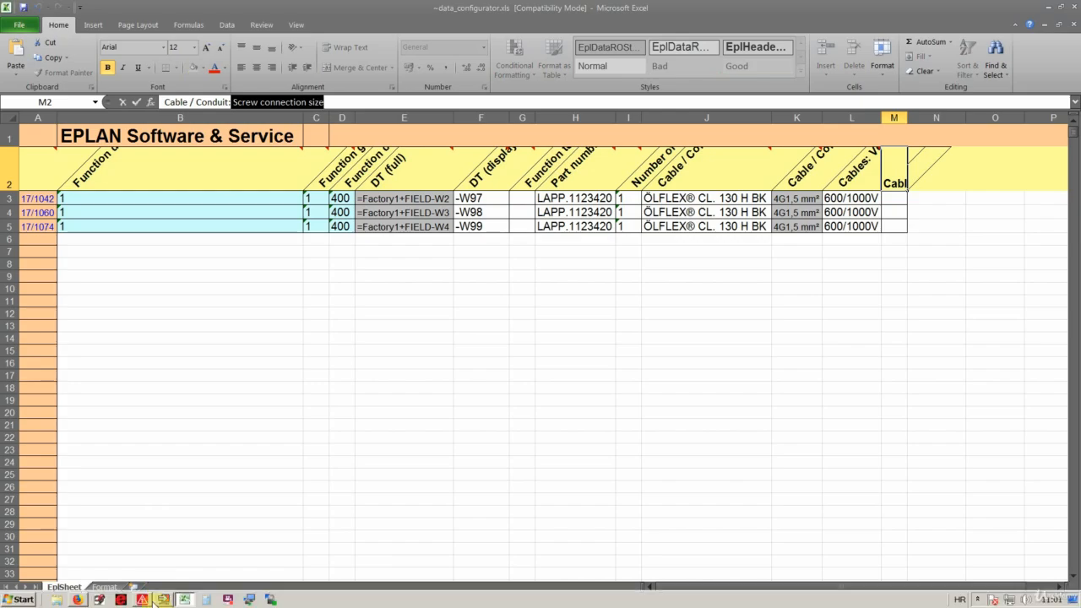
{"action": "left_click", "coordinate": [76, 600]}
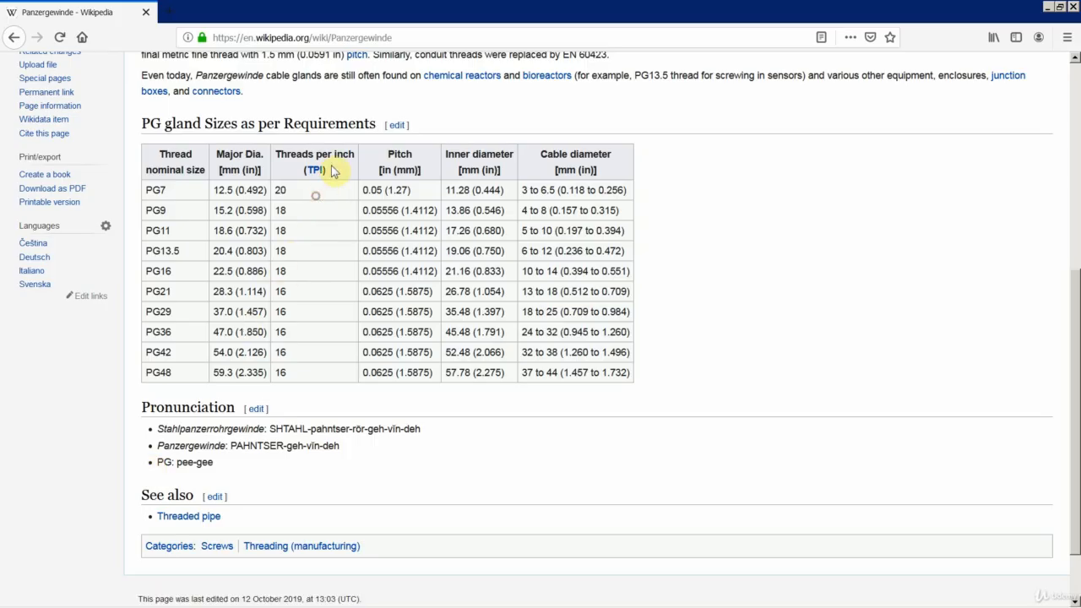
{"action": "mouse_move", "coordinate": [203, 600]}
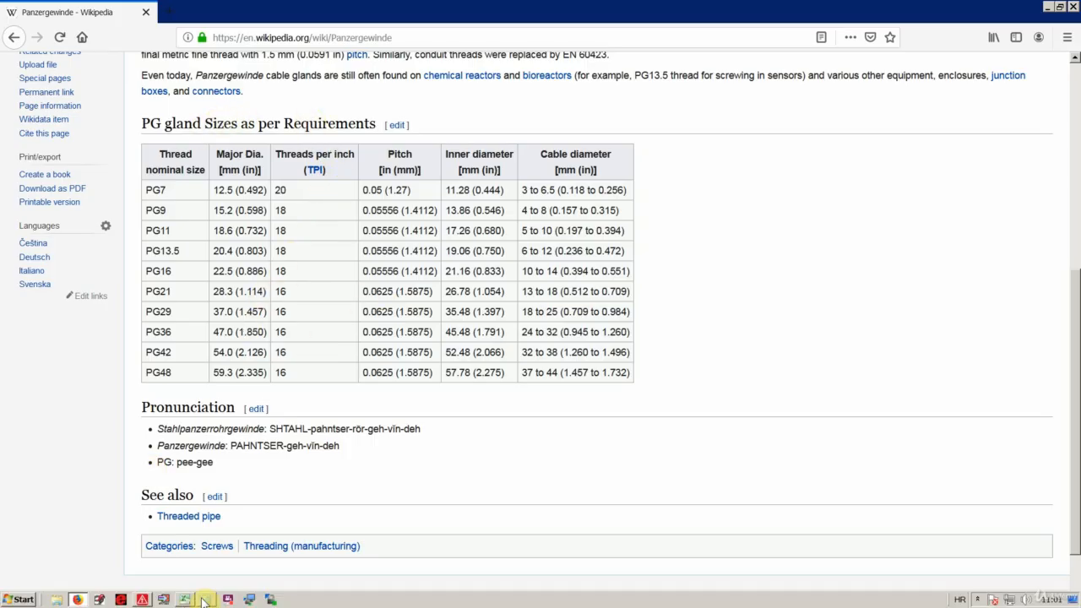
{"action": "left_click", "coordinate": [143, 600]}
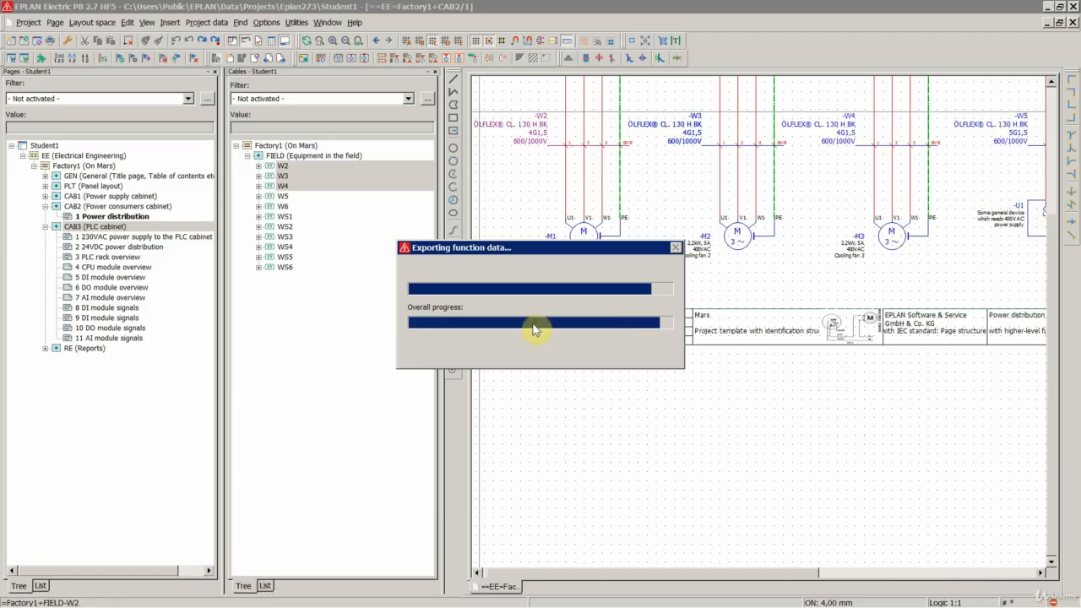
{"action": "left_click", "coordinate": [184, 599]}
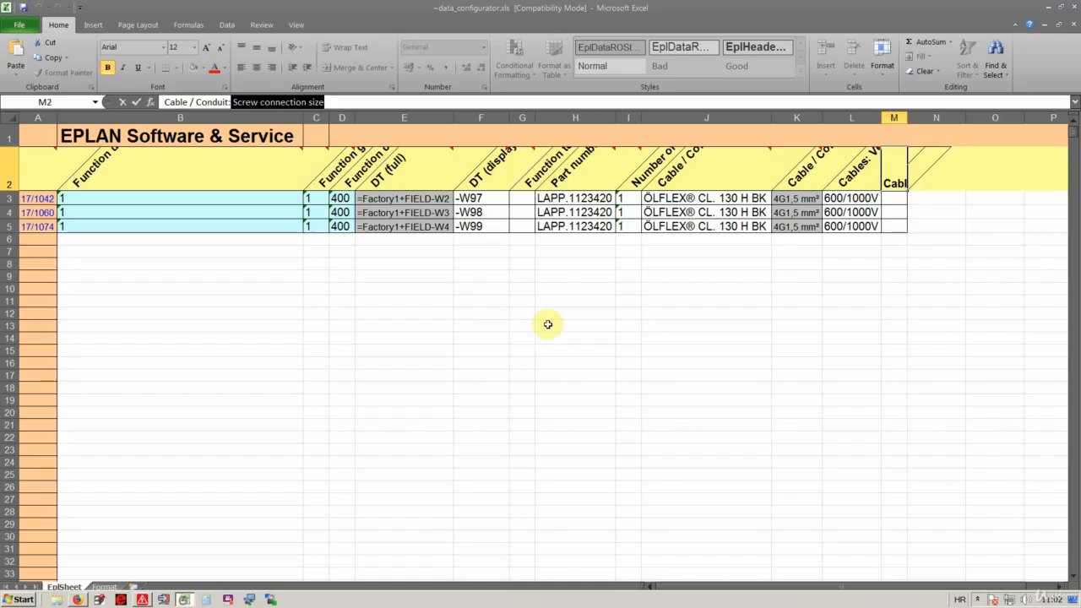
{"action": "left_click", "coordinate": [548, 288]}
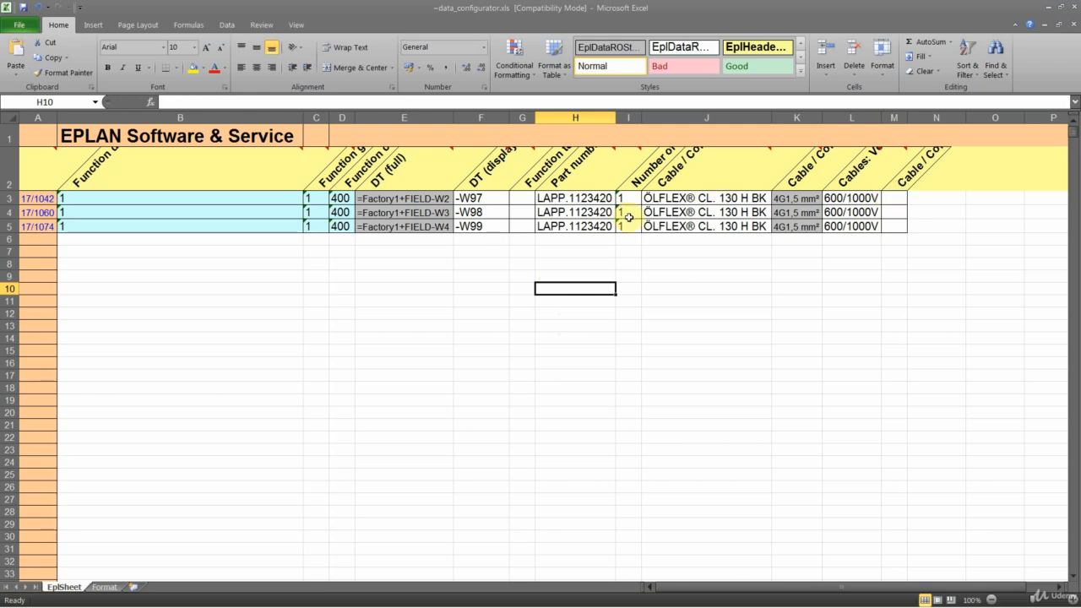
- Close the Excel workbook with its changes saved and import the edited cable data into the EPLAN project
{"action": "left_click", "coordinate": [1075, 7]}
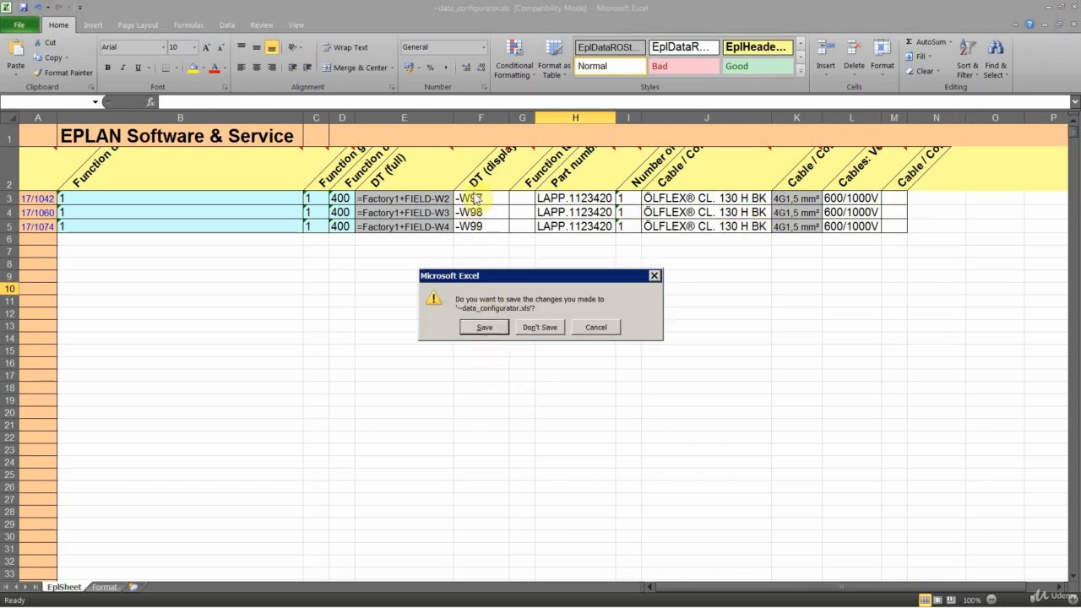
{"action": "left_click", "coordinate": [484, 326]}
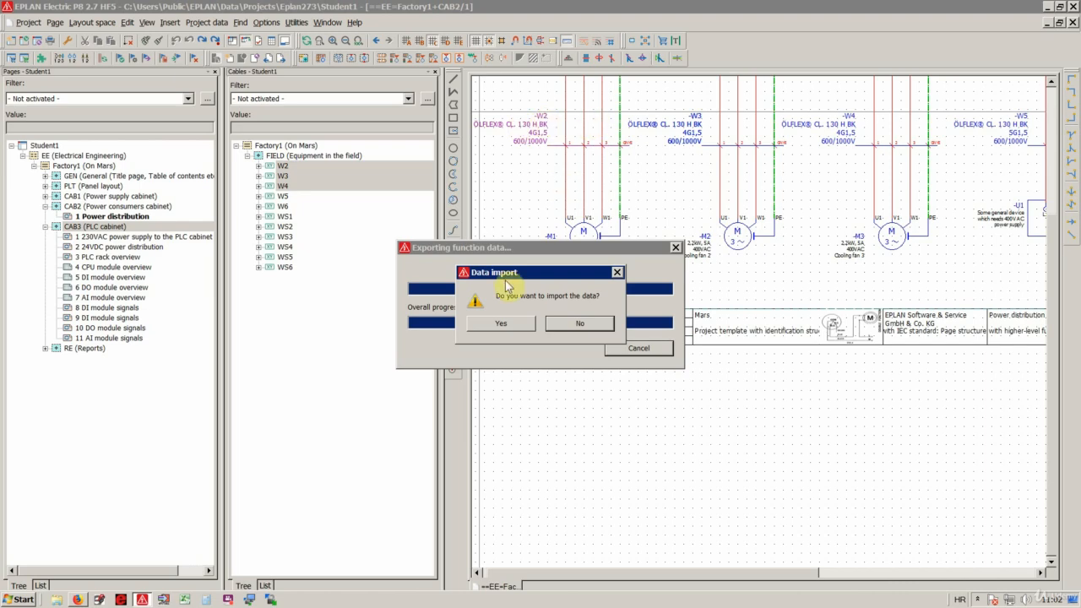
{"action": "left_click", "coordinate": [502, 325]}
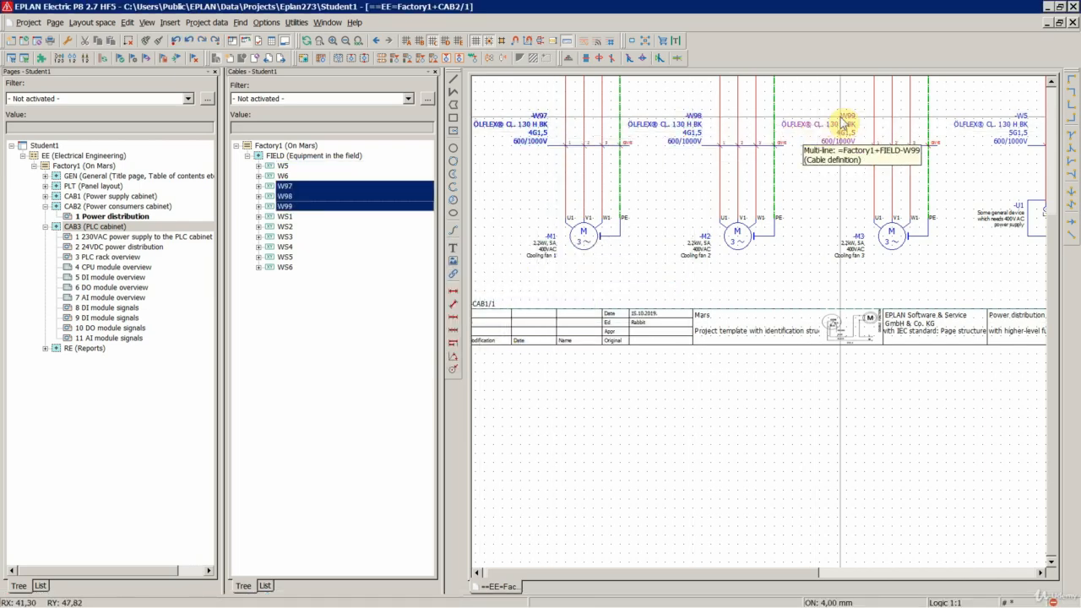
{"action": "left_click", "coordinate": [524, 191]}
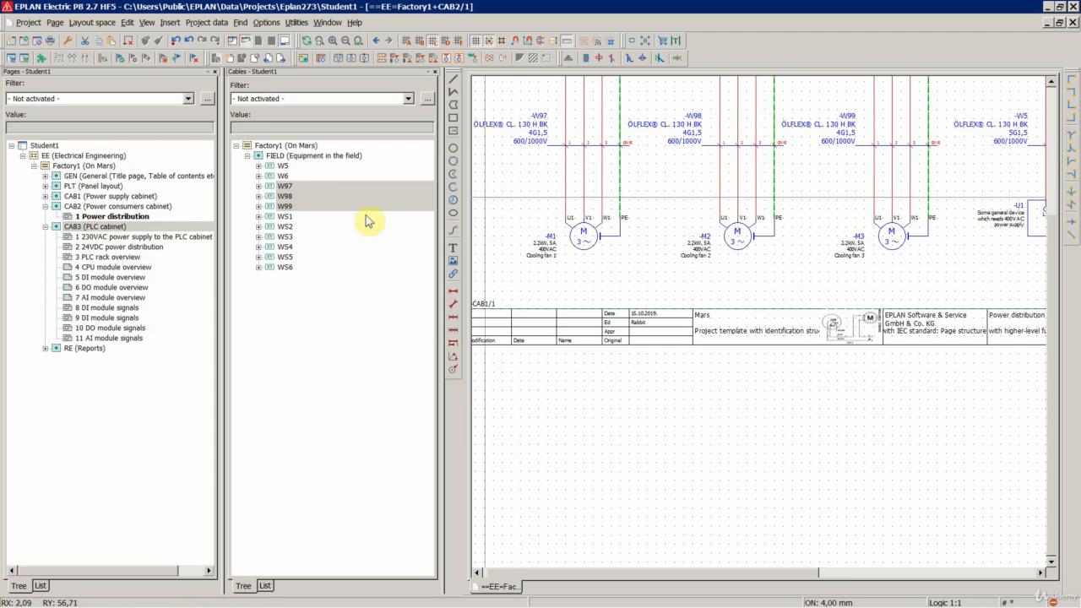
{"action": "right_click", "coordinate": [323, 196]}
{"action": "key", "text": "Escape"}
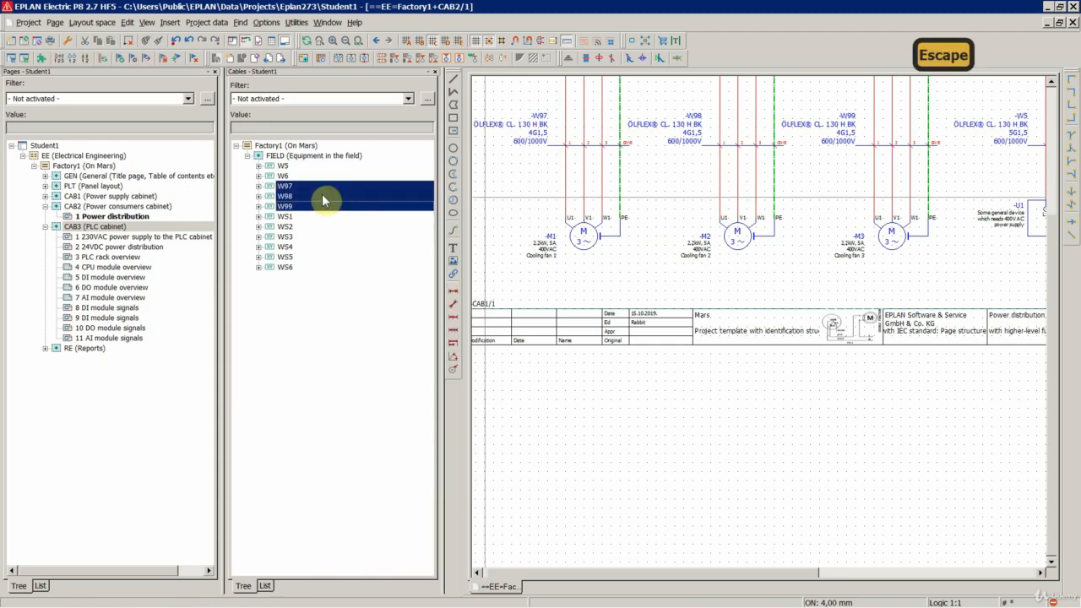
- Review the cable properties of -W97, including the stripping length and screw connection size, and close its properties
{"action": "double_click", "coordinate": [534, 142]}
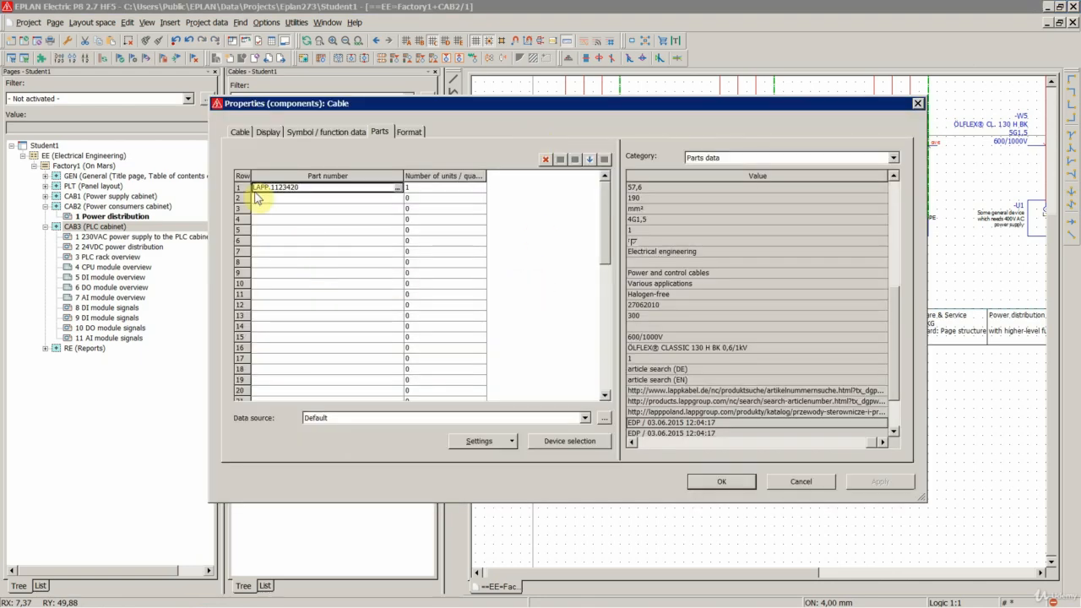
{"action": "left_click", "coordinate": [240, 132]}
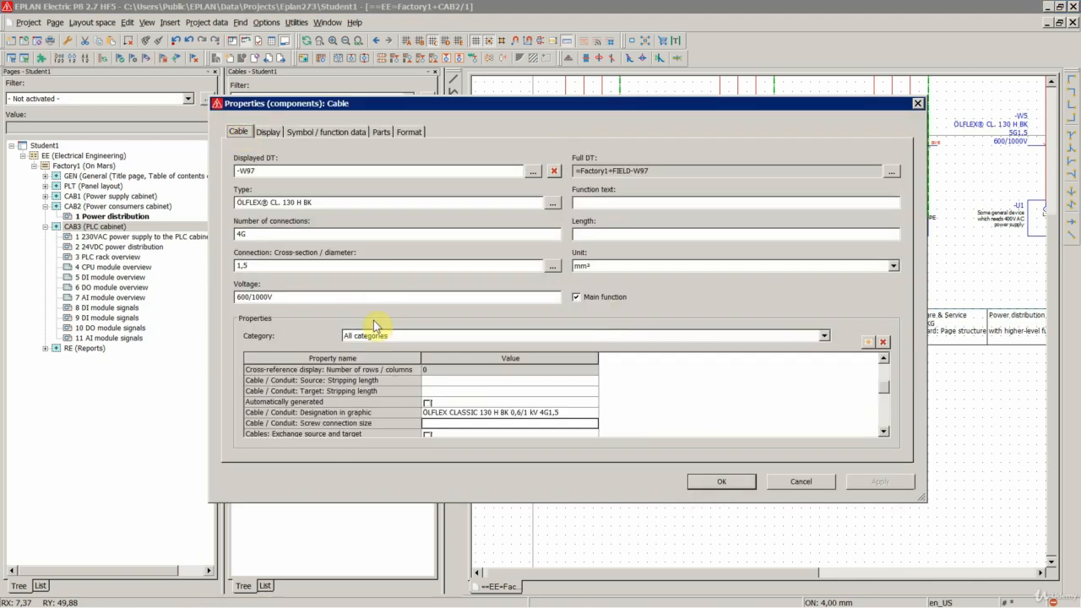
{"action": "left_click", "coordinate": [463, 382]}
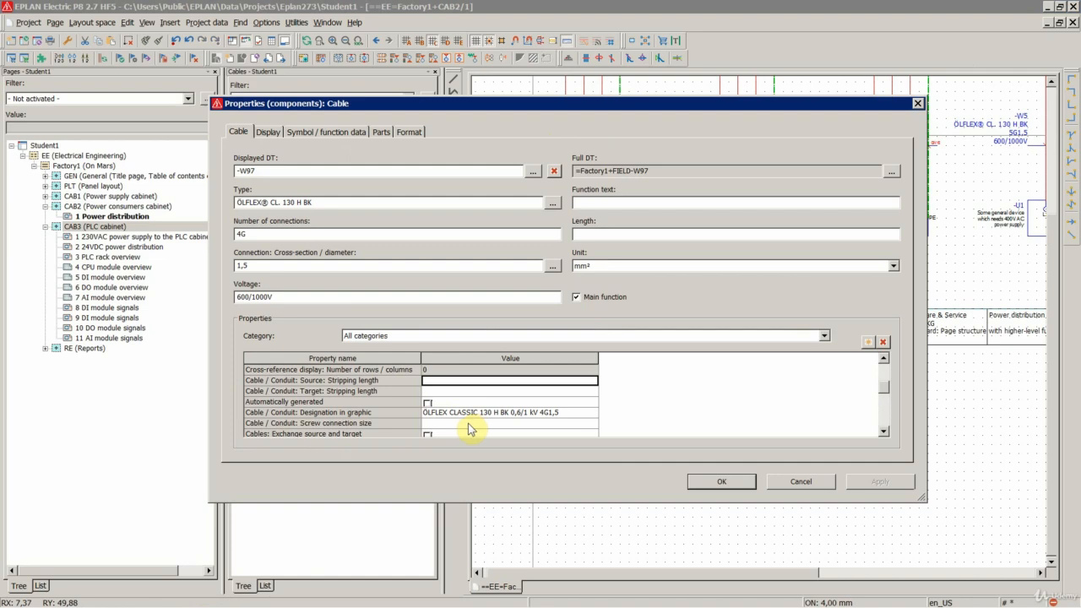
{"action": "scroll", "coordinate": [470, 428], "scroll_direction": "down", "scroll_amount": 3}
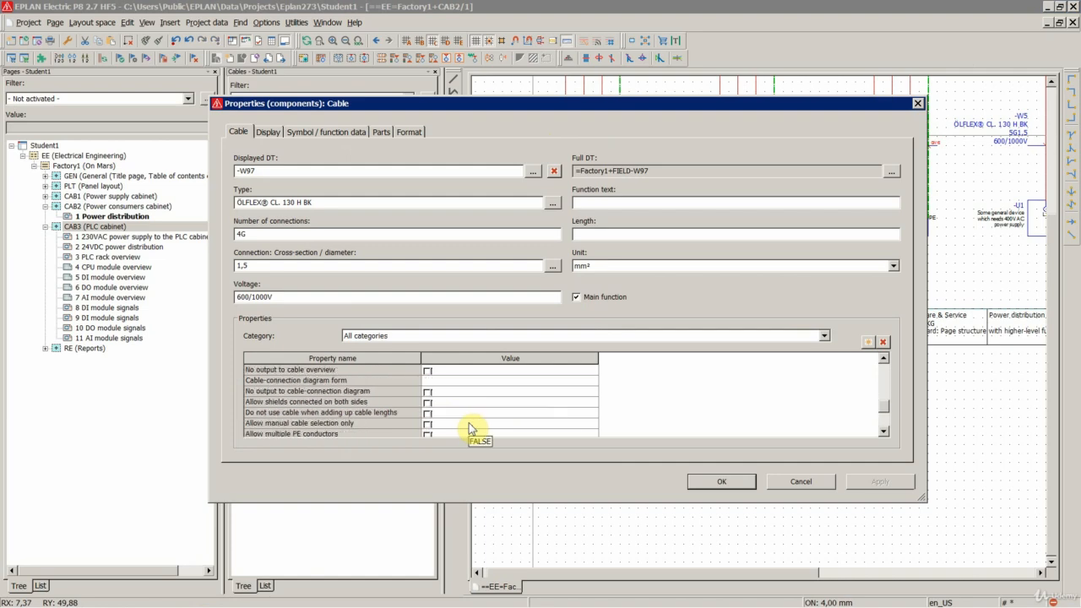
{"action": "scroll", "coordinate": [469, 423], "scroll_direction": "down", "scroll_amount": 2}
{"action": "scroll", "coordinate": [469, 423], "scroll_direction": "up", "scroll_amount": 5}
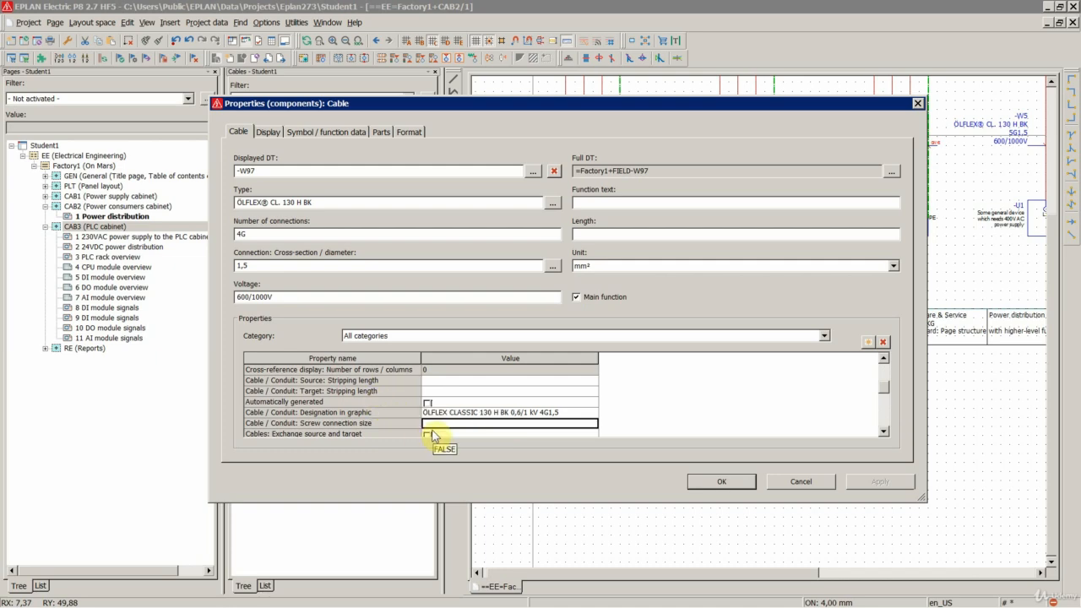
{"action": "left_click", "coordinate": [735, 487]}
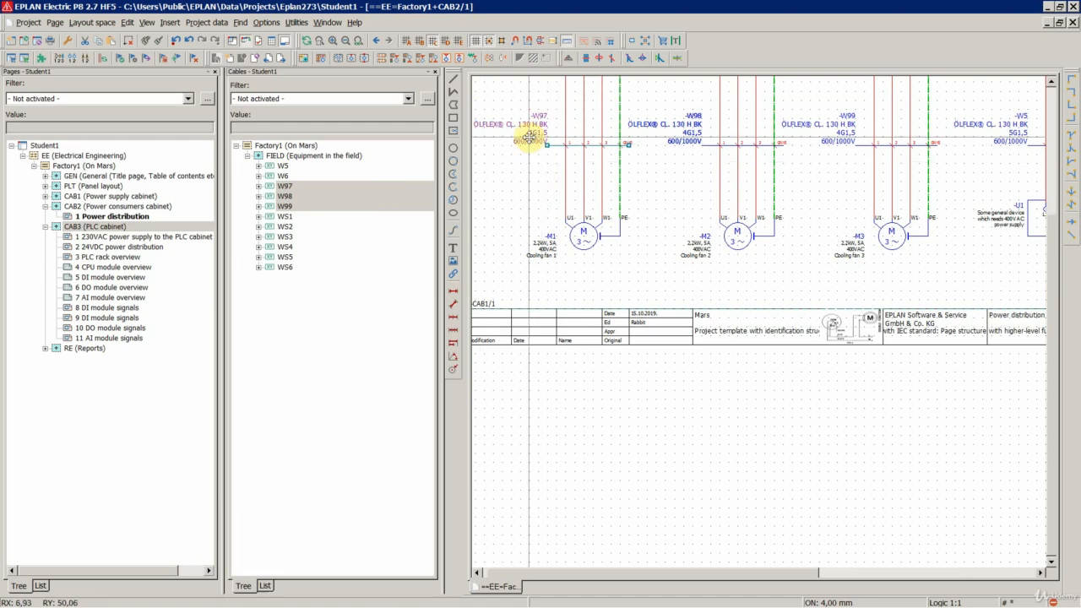
- Reopen the properties of cable -W97 and check the external diameter in its parts data
{"action": "double_click", "coordinate": [531, 141]}
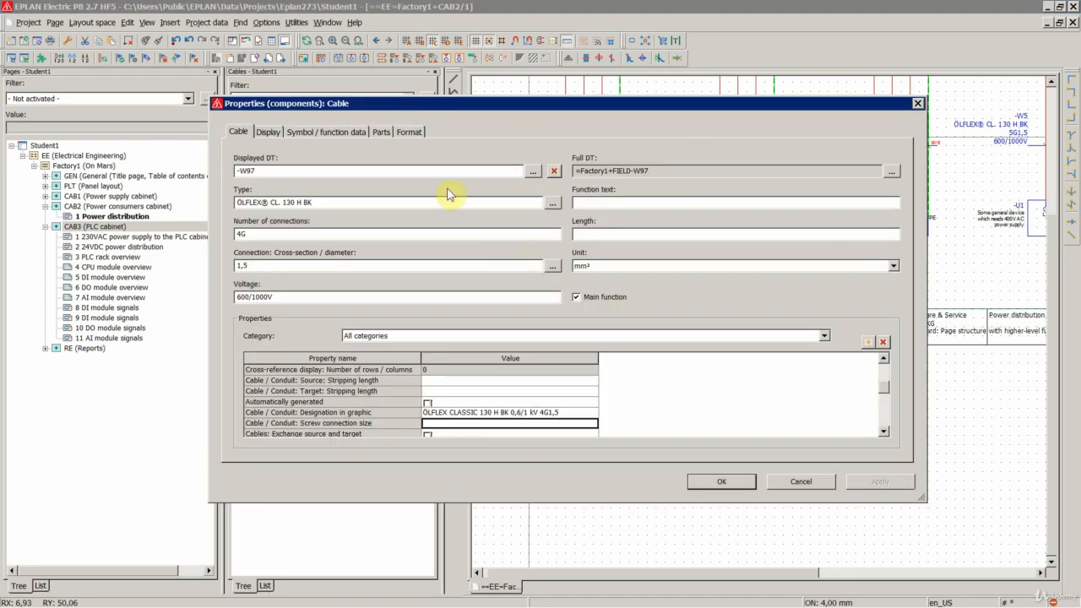
{"action": "left_click", "coordinate": [381, 131]}
{"action": "left_click", "coordinate": [668, 263]}
{"action": "scroll", "coordinate": [658, 371], "scroll_direction": "down", "scroll_amount": 2}
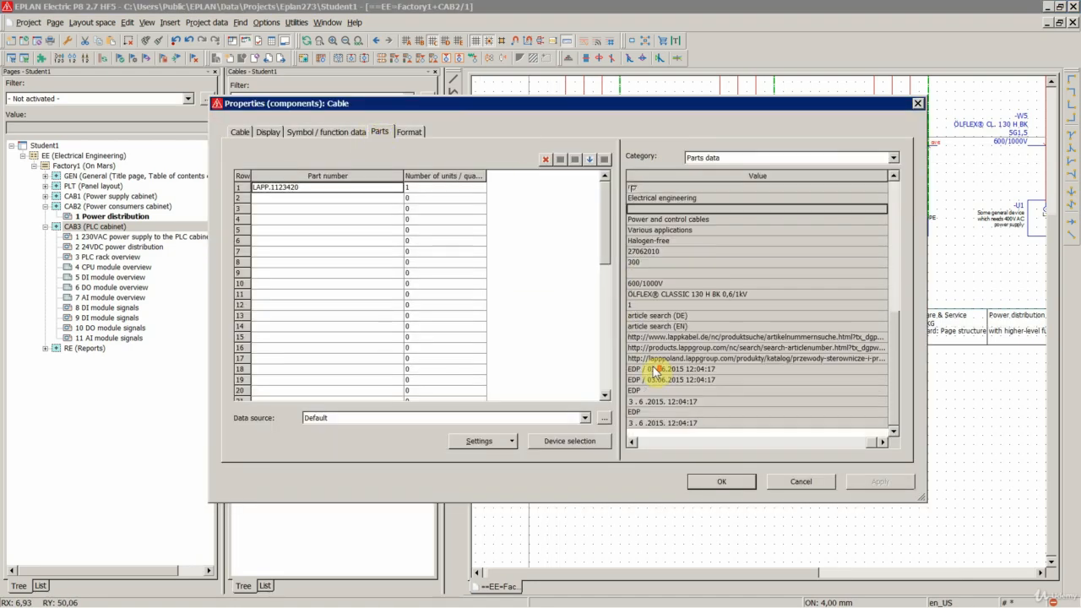
{"action": "scroll", "coordinate": [664, 344], "scroll_direction": "up", "scroll_amount": 5}
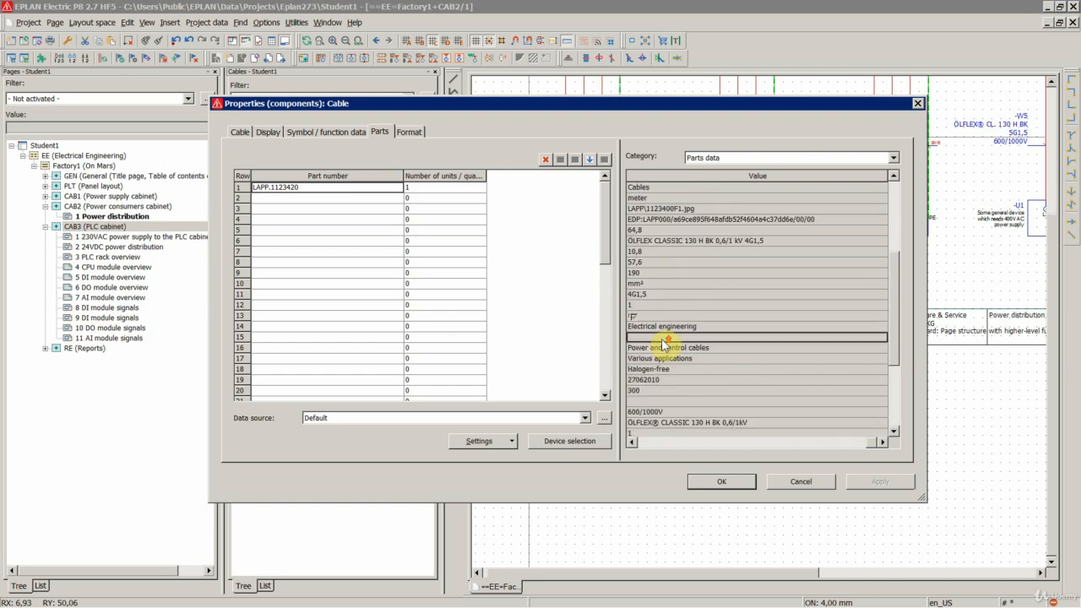
{"action": "left_click", "coordinate": [637, 284]}
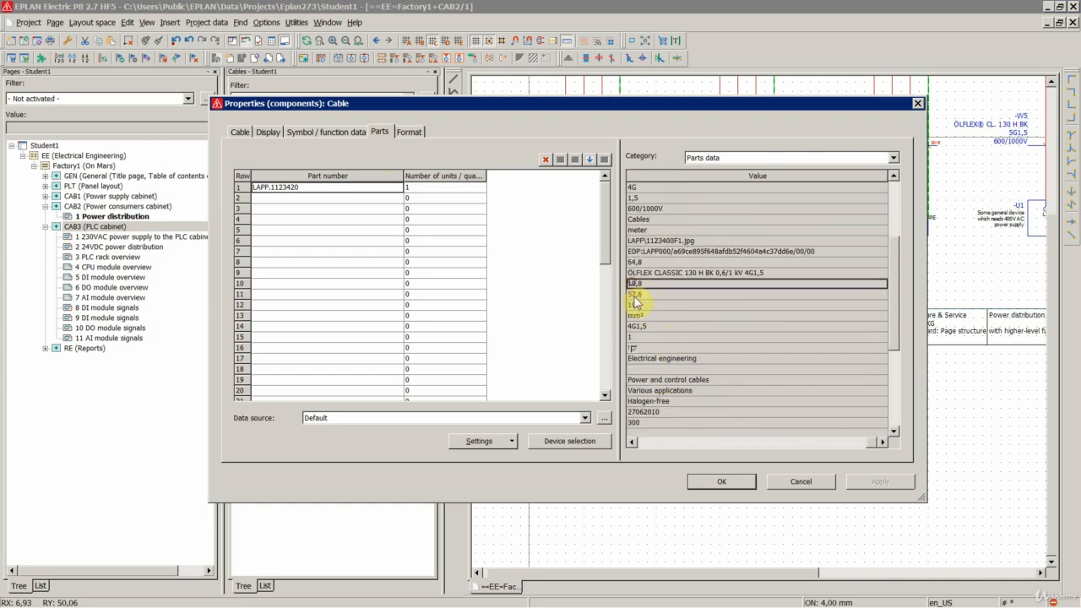
{"action": "left_click", "coordinate": [633, 443]}
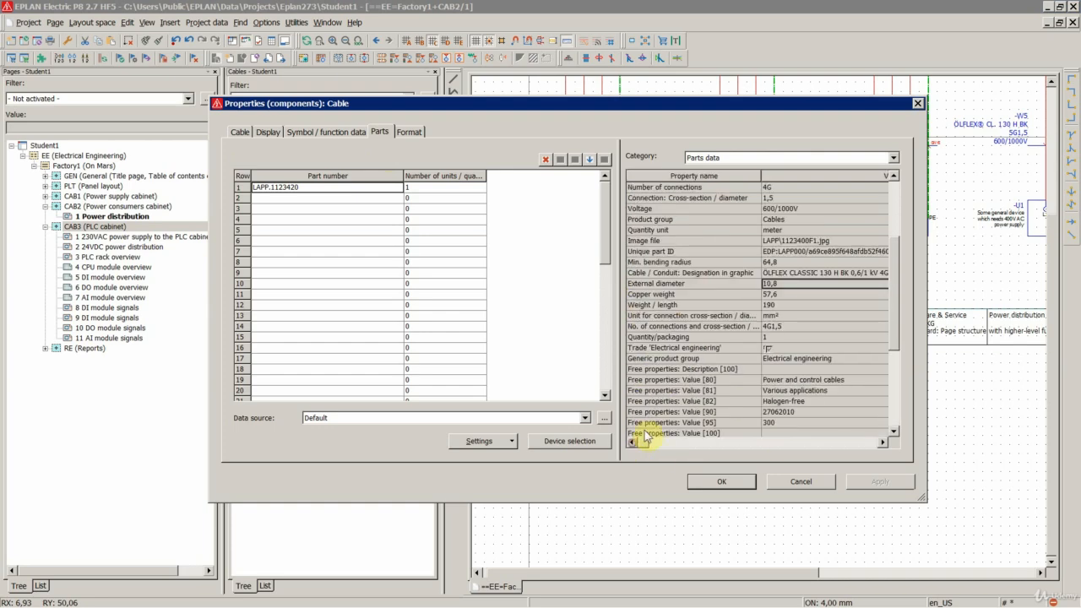
{"action": "left_click", "coordinate": [662, 285]}
{"action": "left_click", "coordinate": [772, 285]}
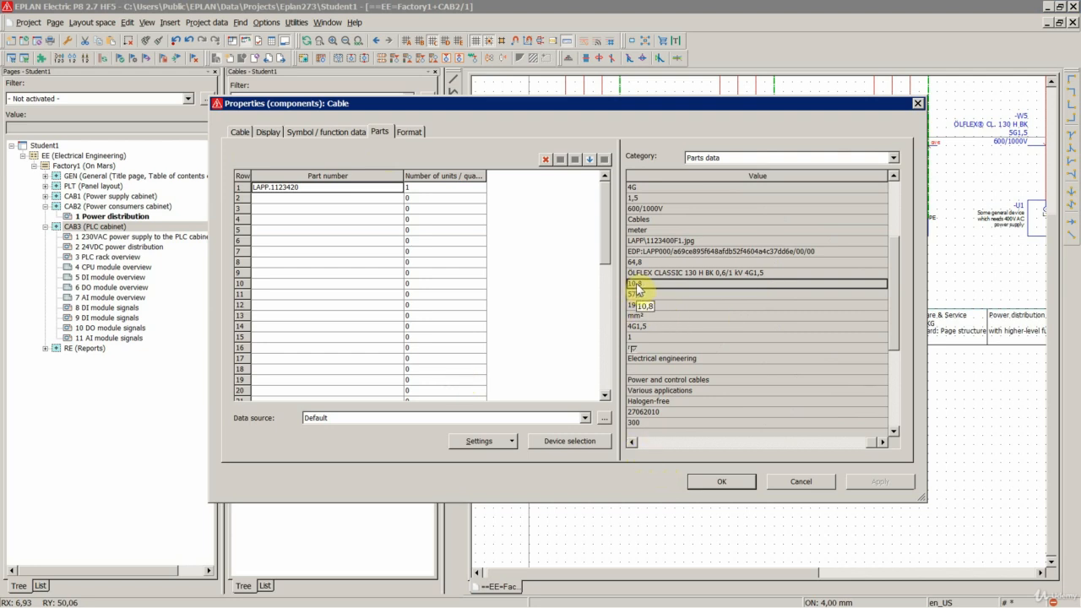
- Look up the PG13.5 gland's cable diameter range on the Wikipedia page, return to EPLAN and cancel the cable properties
{"action": "mouse_move", "coordinate": [216, 606]}
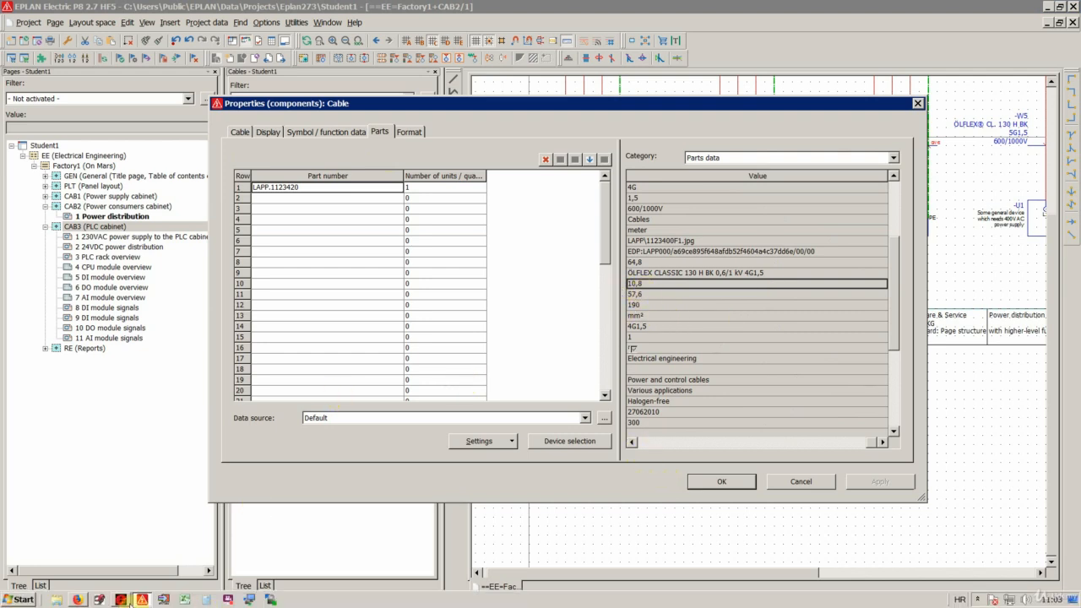
{"action": "left_click", "coordinate": [97, 601]}
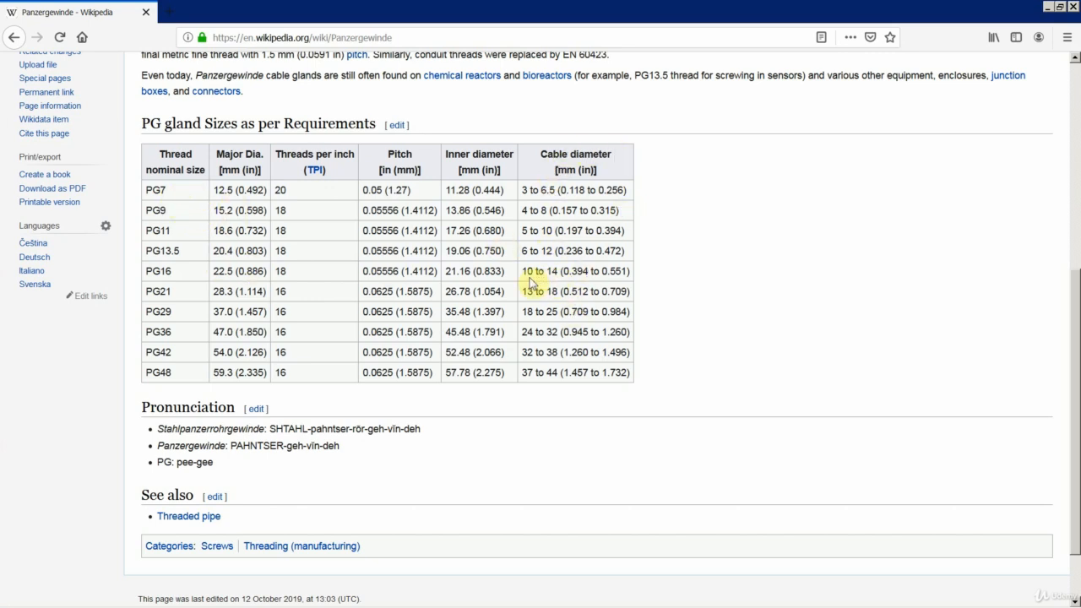
{"action": "left_click_drag", "start_coordinate": [523, 250], "coordinate": [632, 251]}
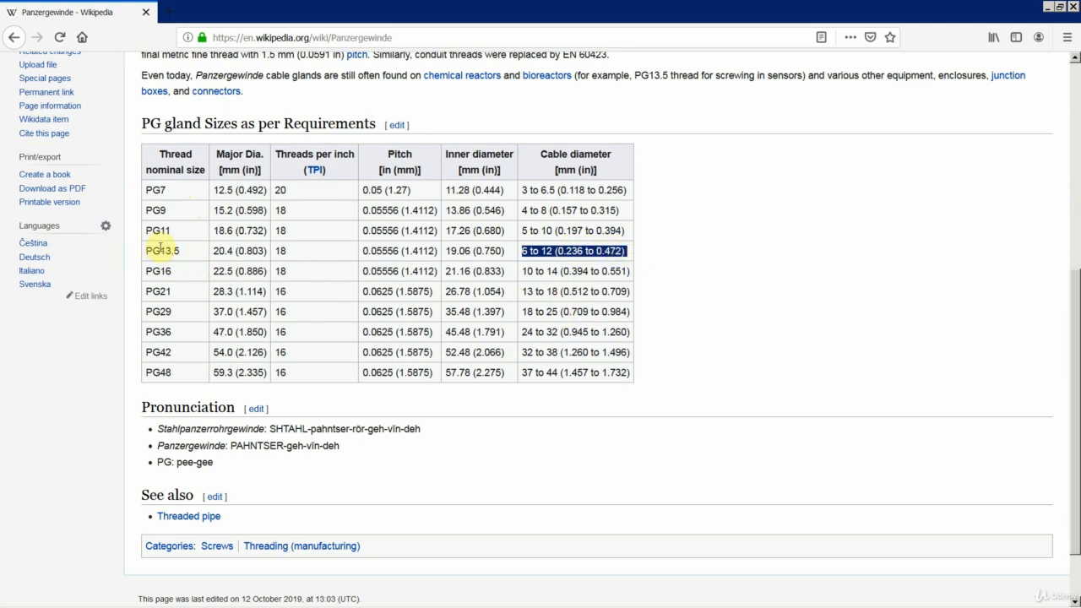
{"action": "left_click_drag", "start_coordinate": [148, 251], "coordinate": [196, 250]}
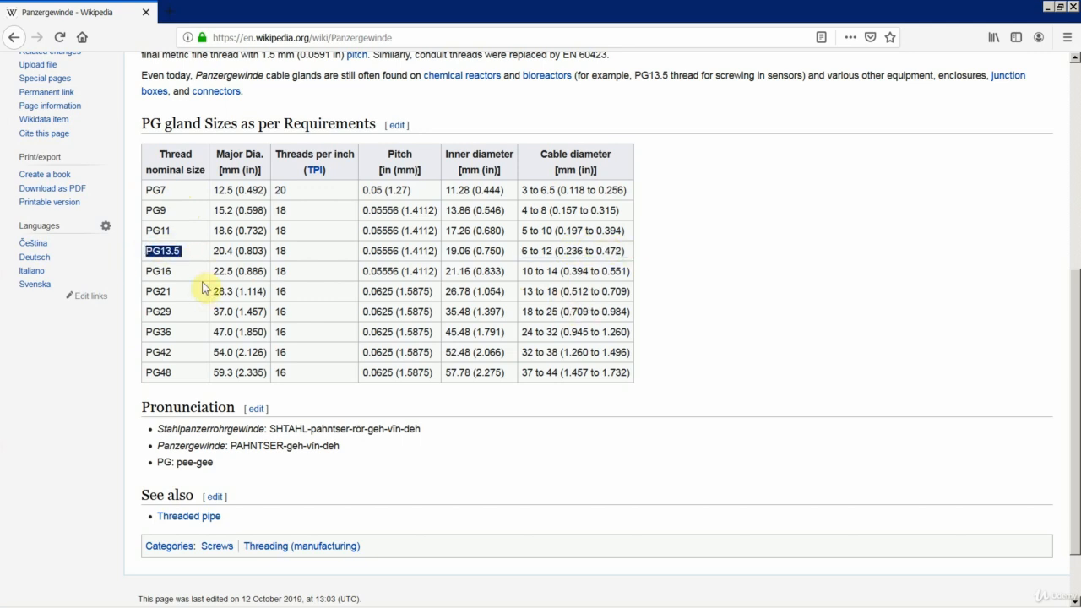
{"action": "mouse_move", "coordinate": [162, 606]}
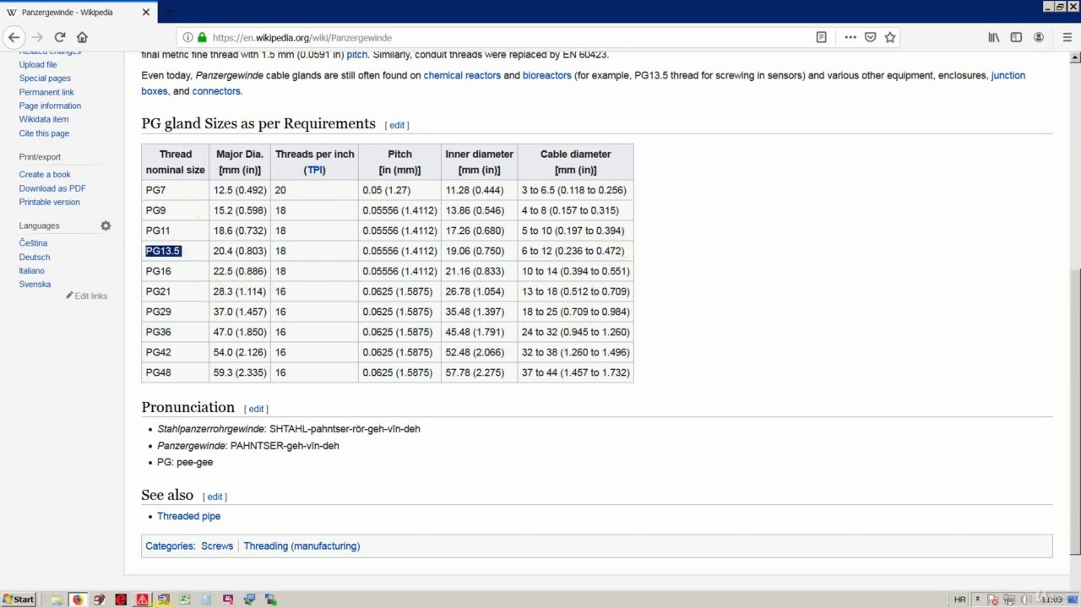
{"action": "left_click", "coordinate": [144, 600]}
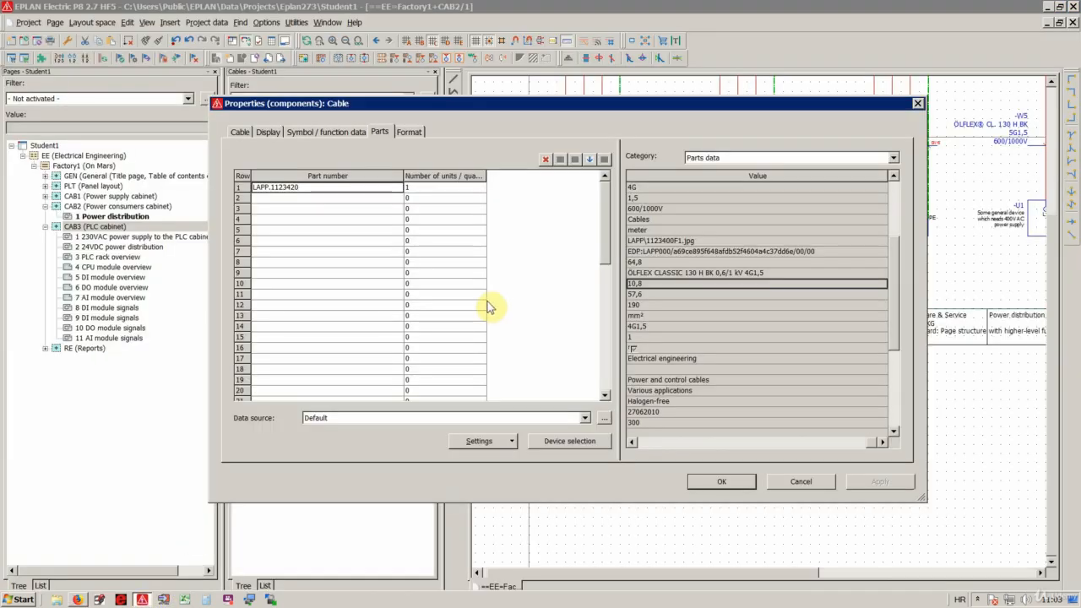
{"action": "left_click", "coordinate": [798, 482]}
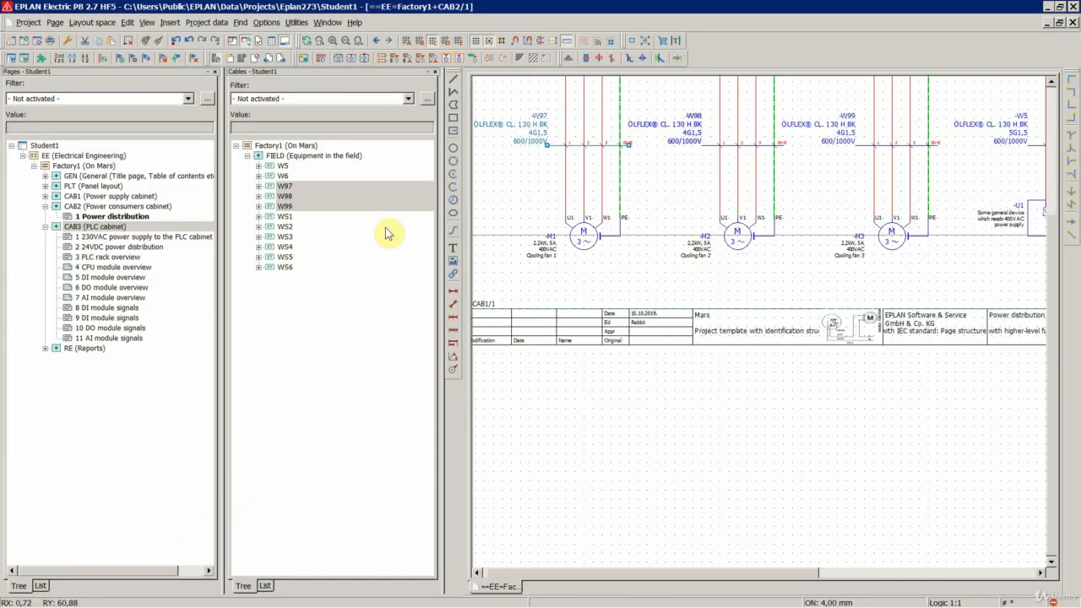
- Export cables W97, W98 and W99 to Excel with the Cables settings, editing in the external application and reloading
{"action": "right_click", "coordinate": [304, 206]}
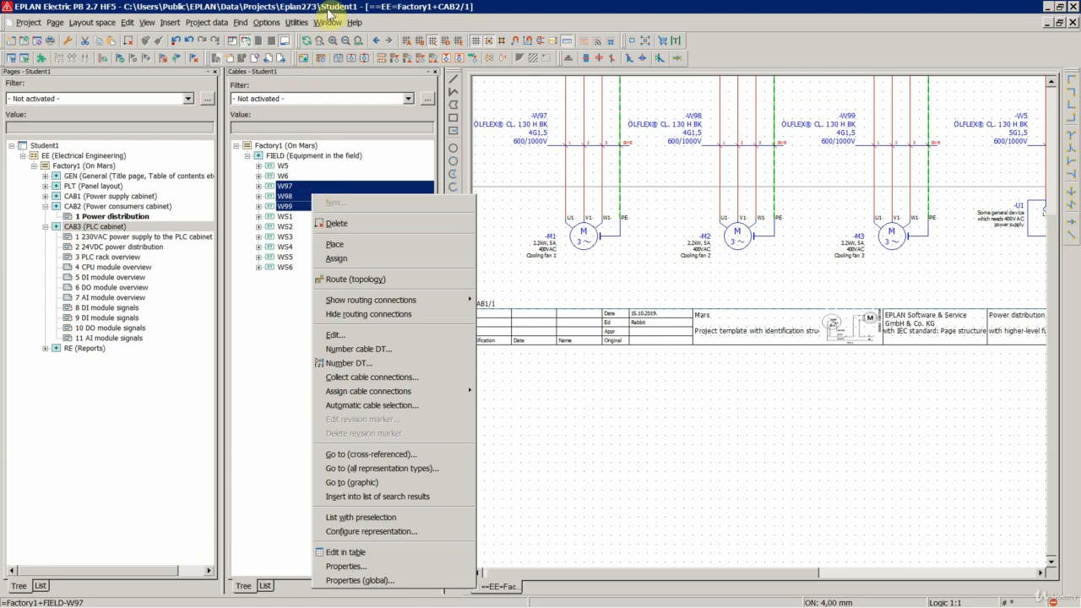
{"action": "left_click", "coordinate": [302, 23]}
{"action": "mouse_move", "coordinate": [330, 66]}
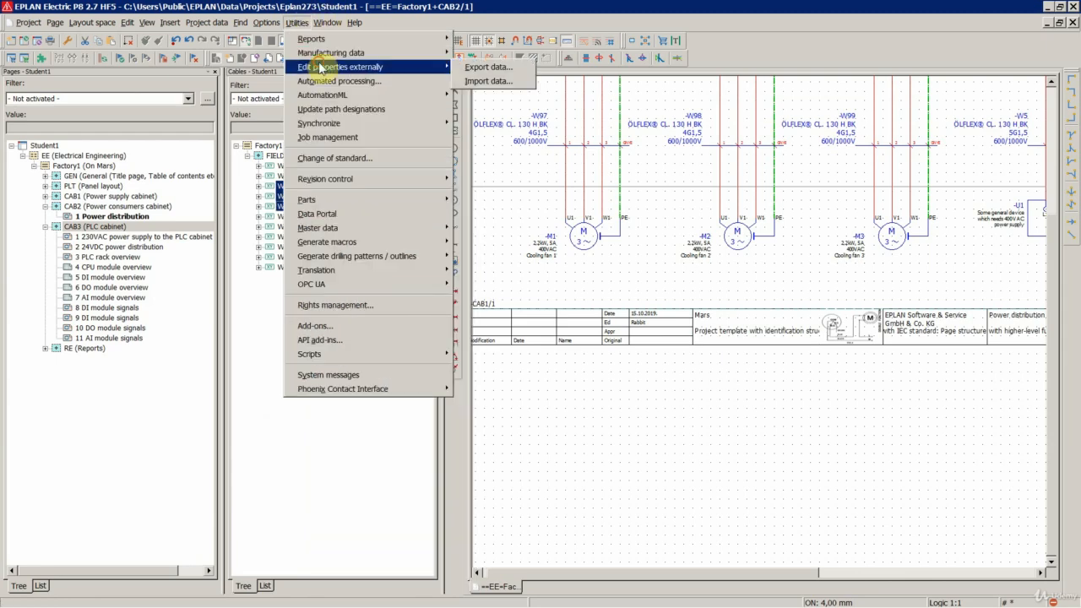
{"action": "left_click", "coordinate": [483, 67]}
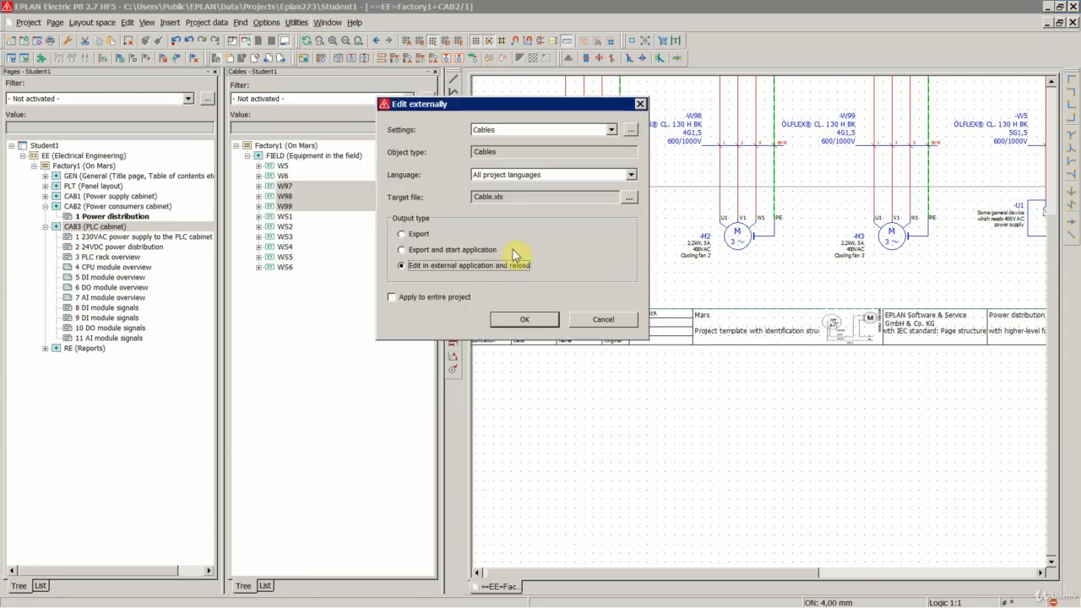
{"action": "left_click", "coordinate": [520, 320]}
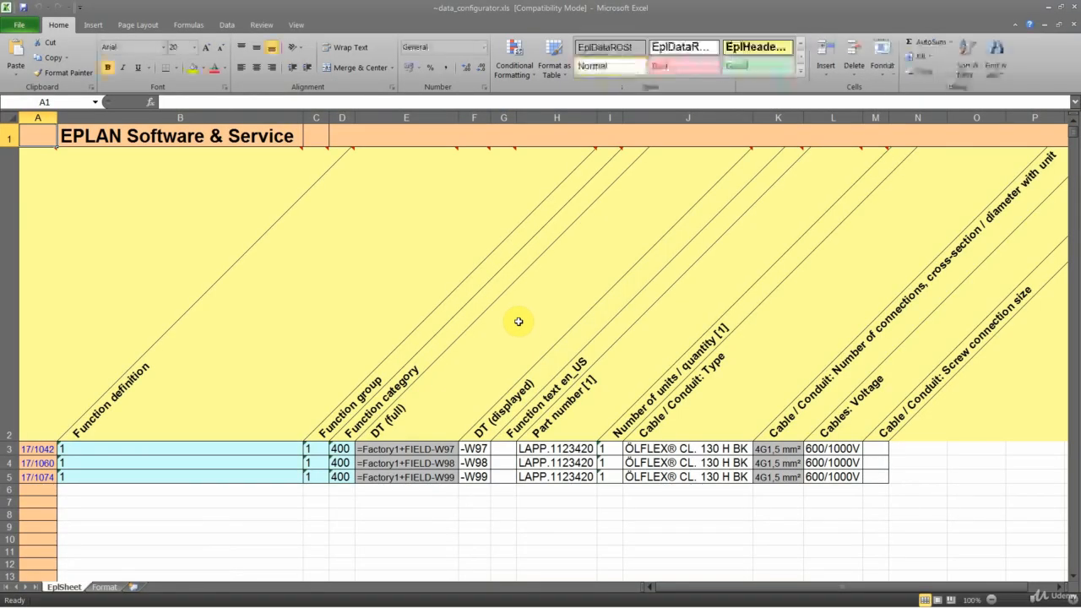
- Enter Pg13,5 as the screw connection size of cable -W97 and copy it to -W98 and -W99
{"action": "left_click", "coordinate": [870, 449]}
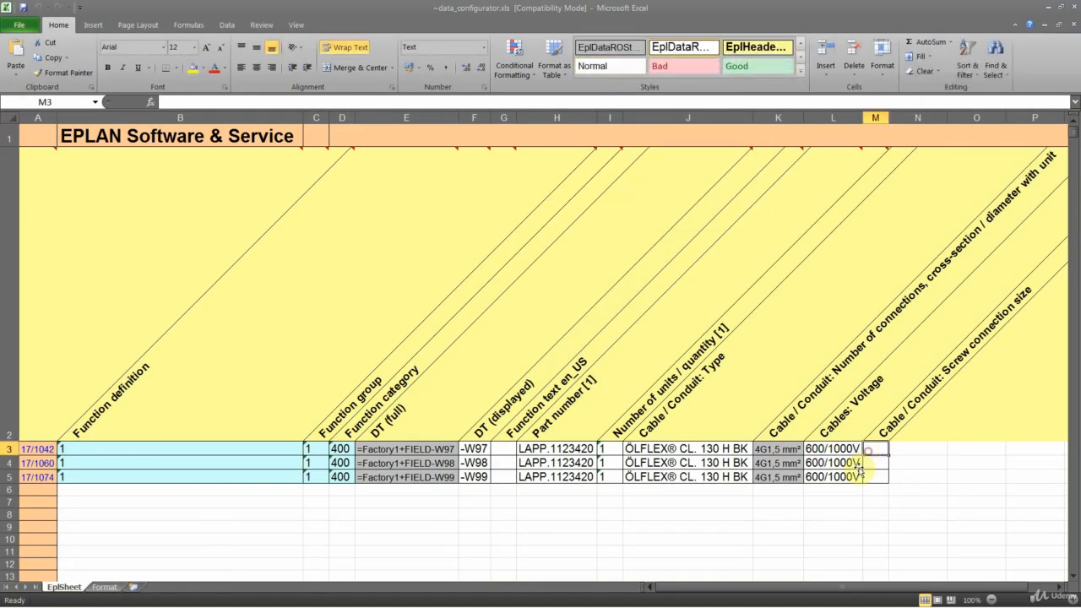
{"action": "type", "text": "Pg"}
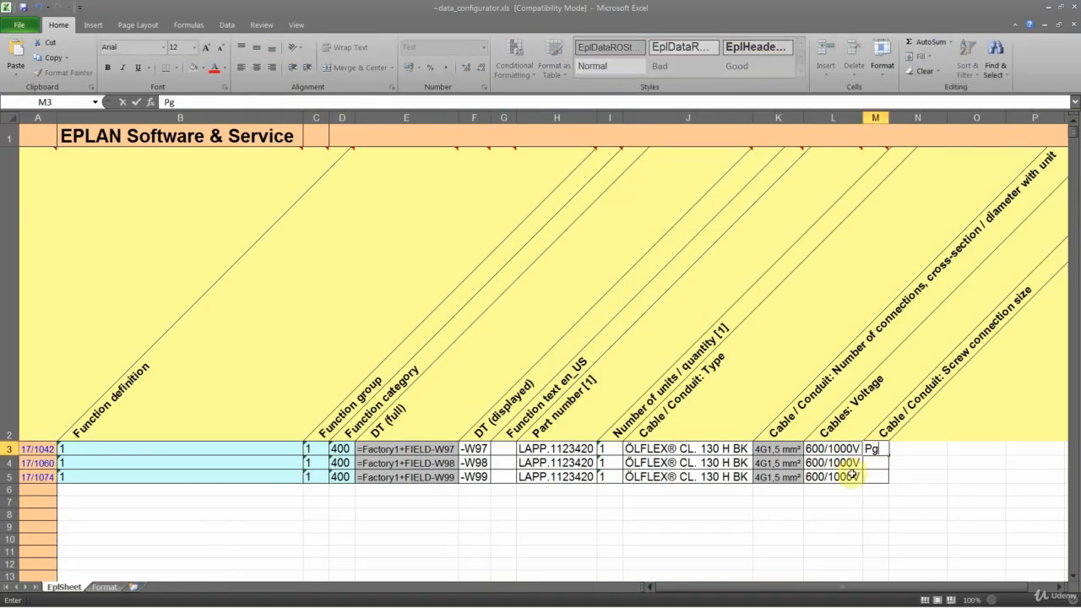
{"action": "type", "text": "13,5"}
{"action": "key", "text": "Return"}
{"action": "left_click", "coordinate": [871, 452]}
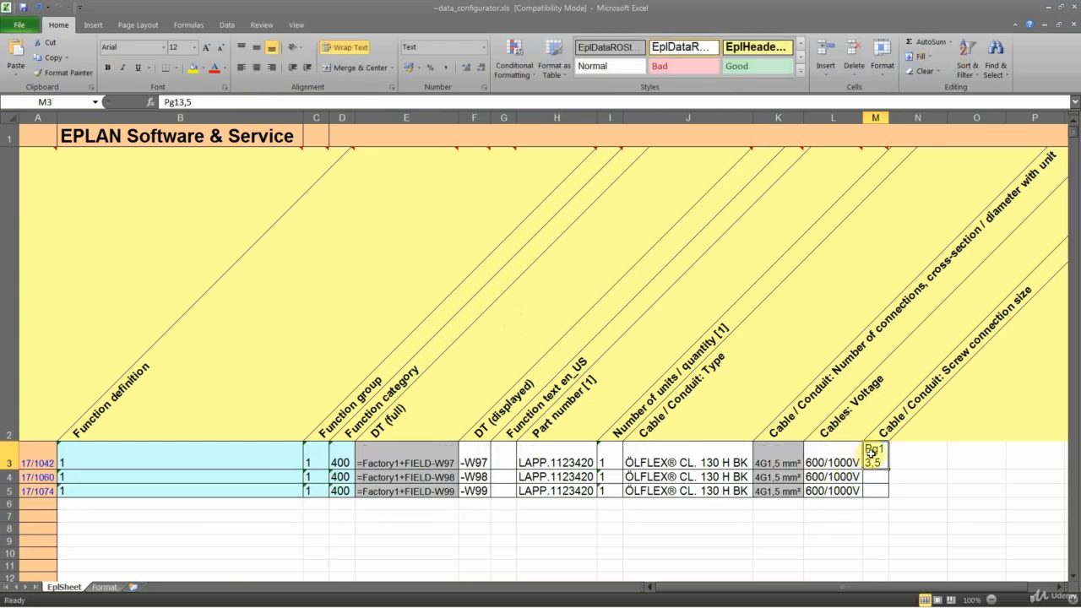
{"action": "key", "text": "ctrl+c"}
{"action": "left_click_drag", "start_coordinate": [882, 476], "coordinate": [879, 489]}
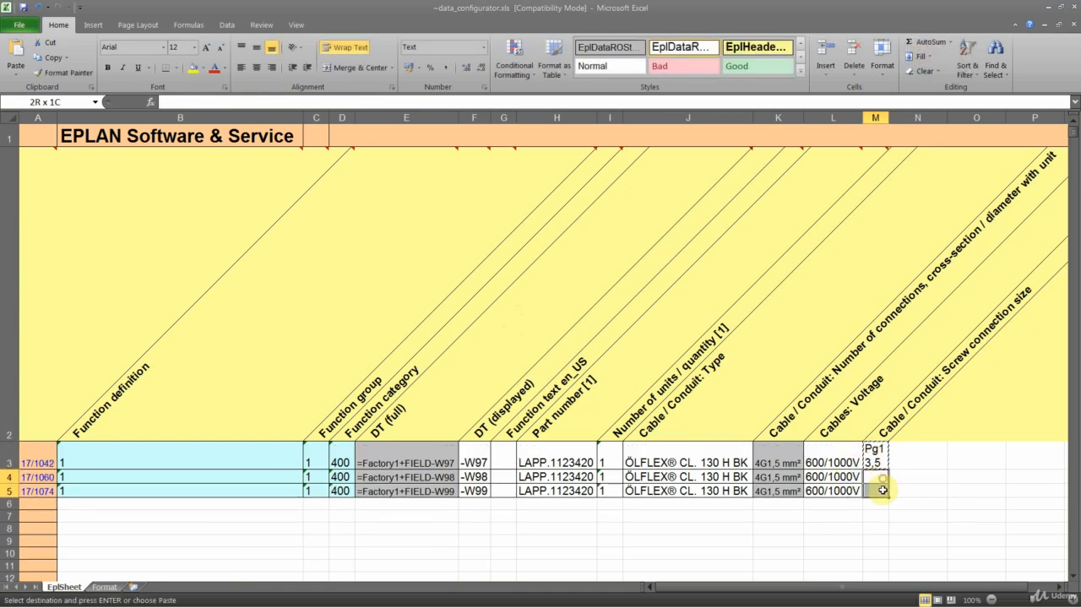
{"action": "key", "text": "ctrl+v"}
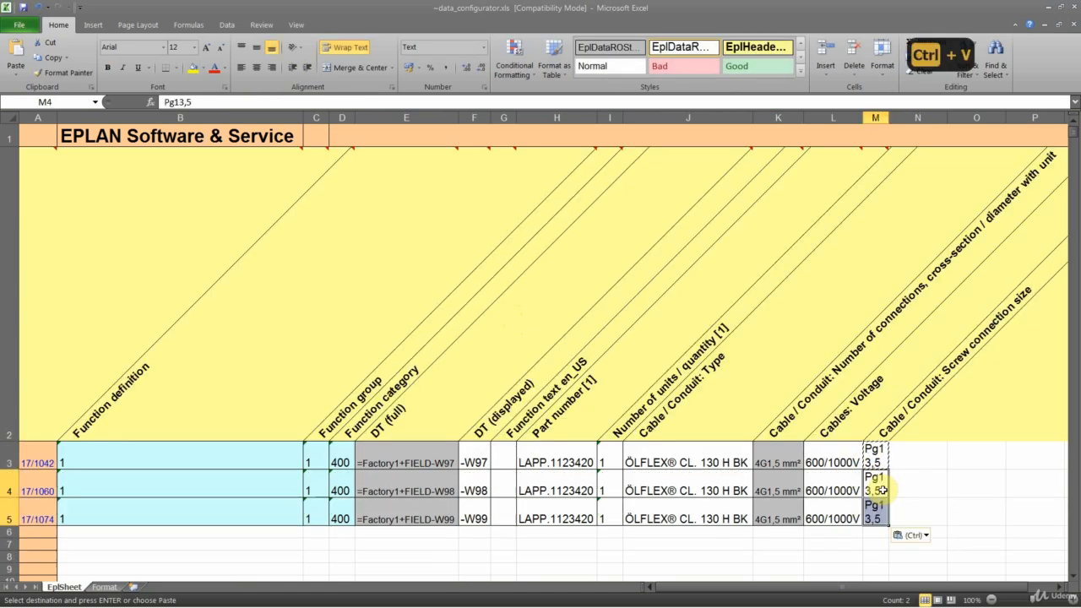
- Close the workbook with the screw connection sizes saved and import the data back into the EPLAN project
{"action": "left_click", "coordinate": [1073, 10]}
{"action": "left_click", "coordinate": [495, 333]}
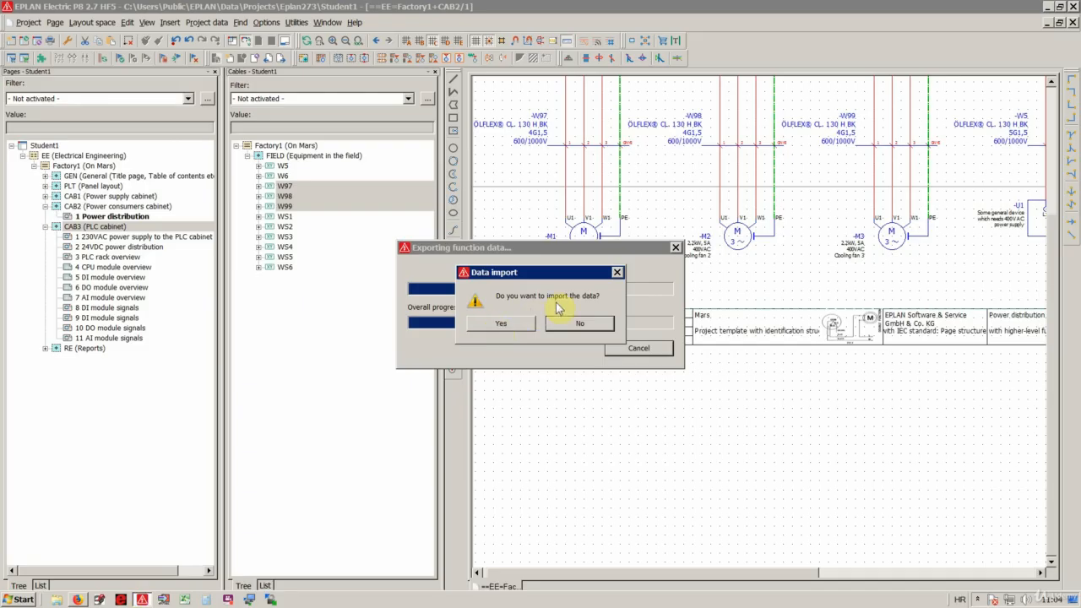
{"action": "left_click", "coordinate": [502, 325]}
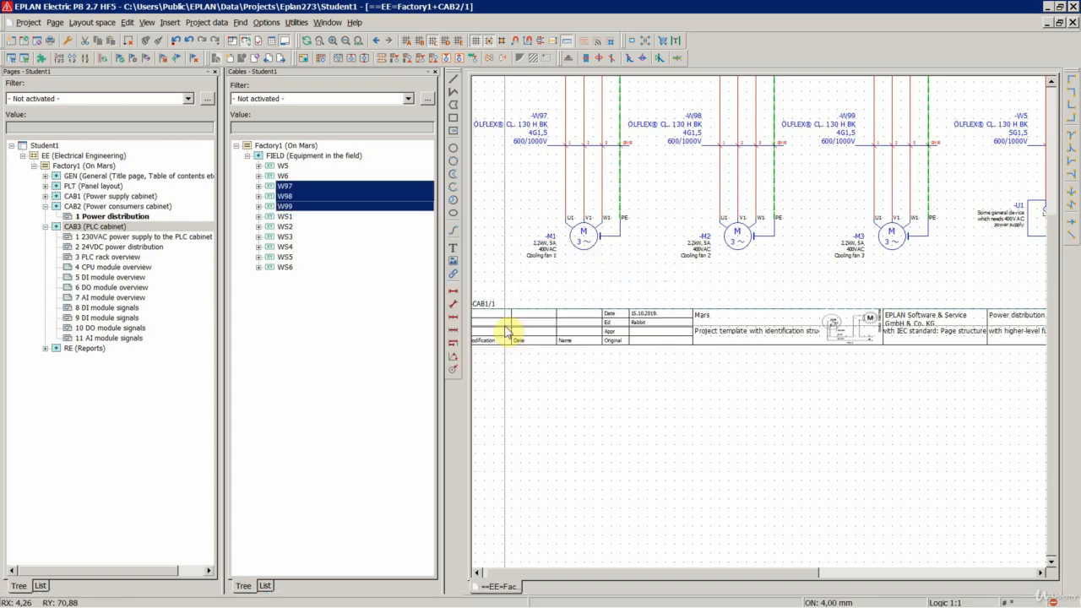
- Select cables -W97, -W98 and -W99 in the schematic and check the screw connection size in their shared properties
{"action": "left_click", "coordinate": [502, 191]}
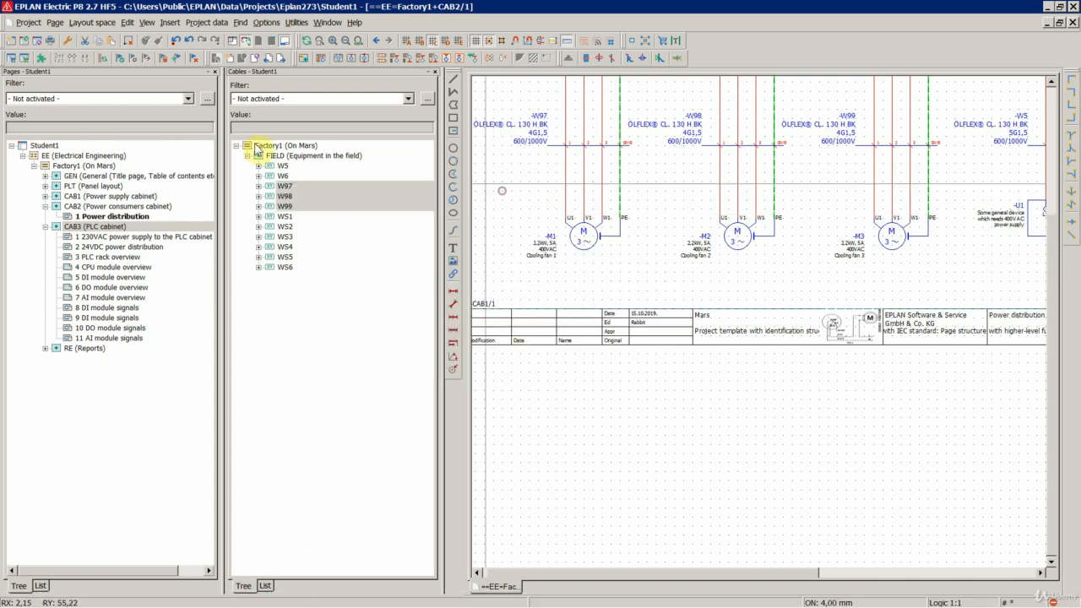
{"action": "left_click", "coordinate": [101, 59]}
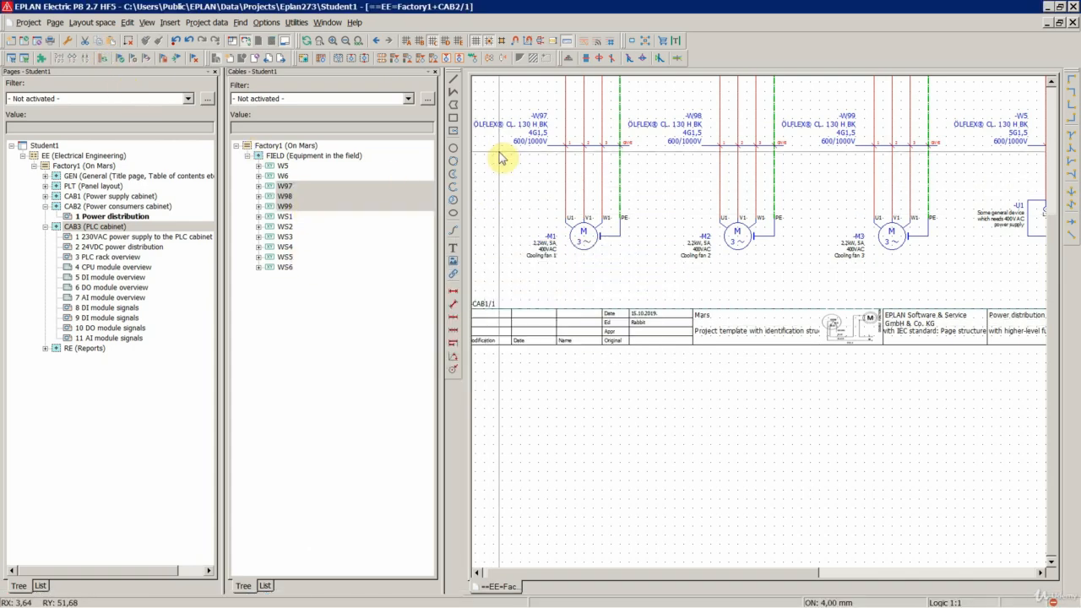
{"action": "left_click", "coordinate": [524, 139]}
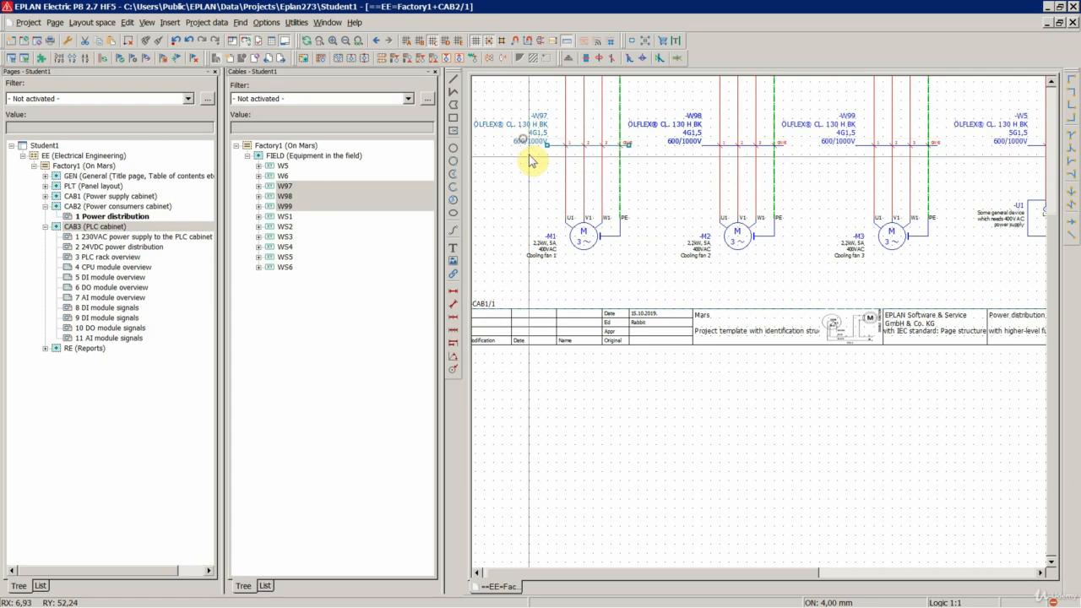
{"action": "left_click", "coordinate": [692, 131], "text": "ctrl"}
{"action": "left_click", "coordinate": [832, 125], "text": "ctrl"}
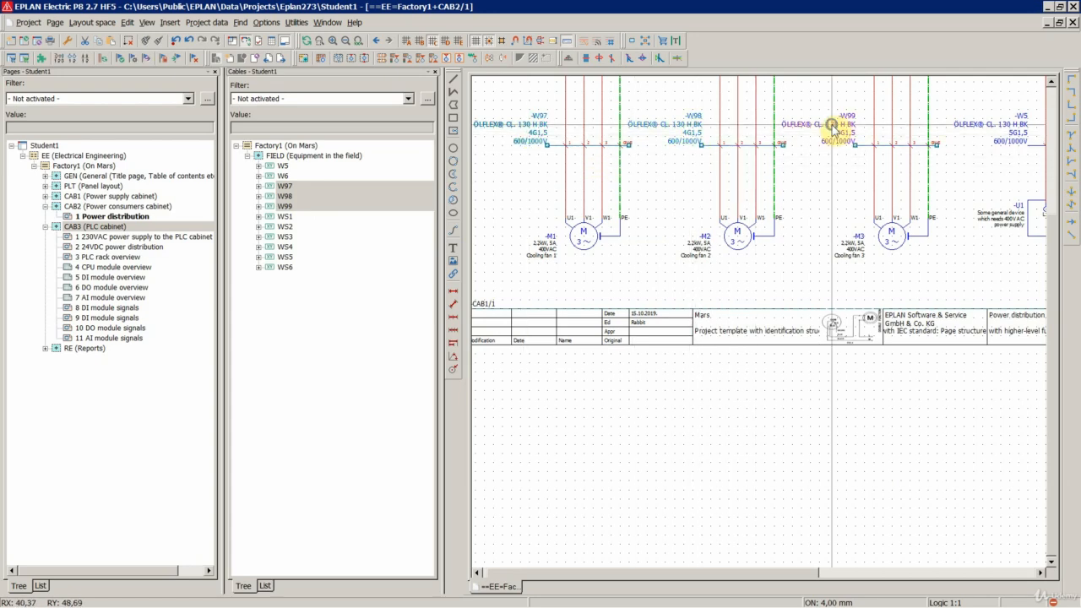
{"action": "right_click", "coordinate": [832, 125]}
{"action": "left_click", "coordinate": [855, 529]}
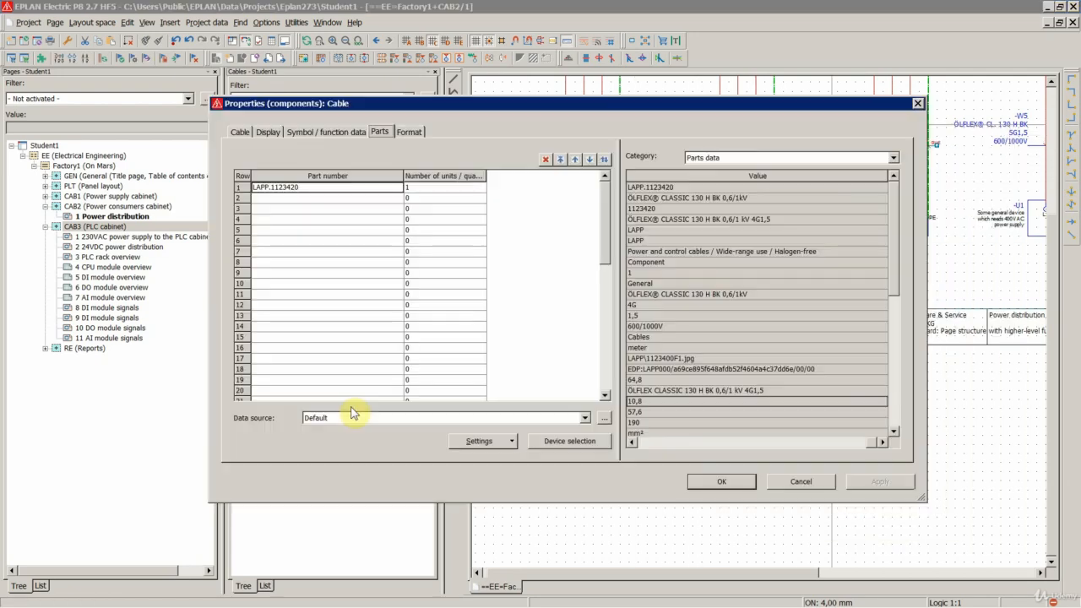
{"action": "left_click", "coordinate": [240, 132]}
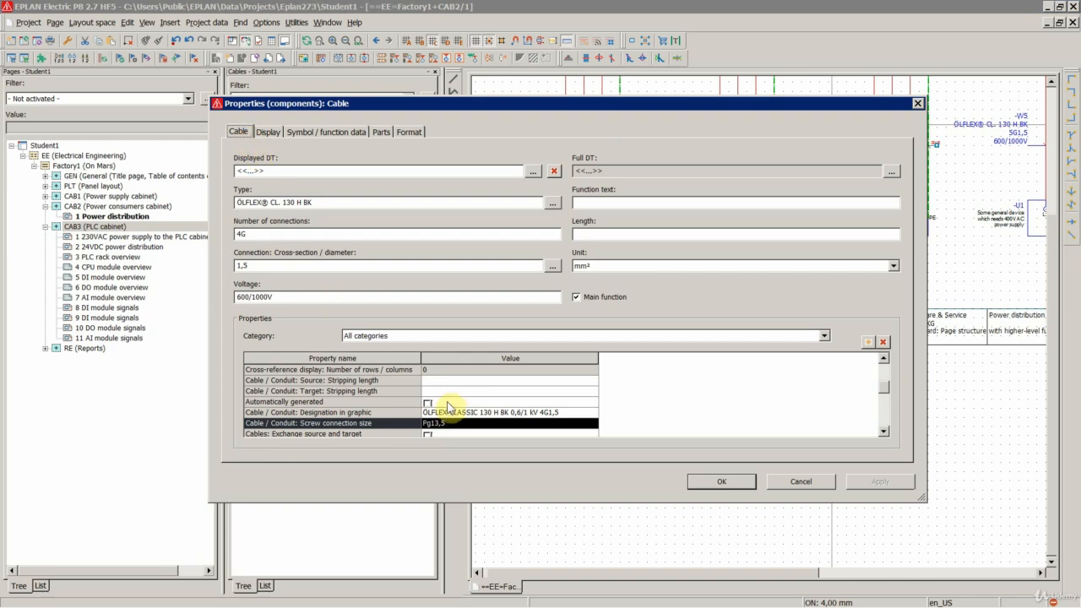
{"action": "left_click", "coordinate": [432, 423]}
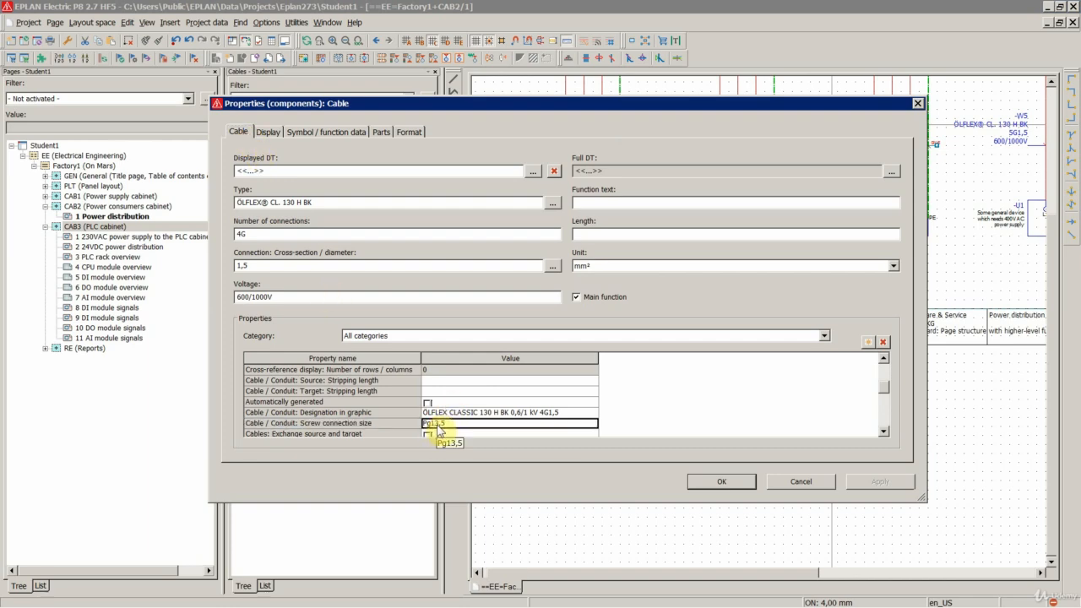
{"action": "left_click", "coordinate": [722, 482]}
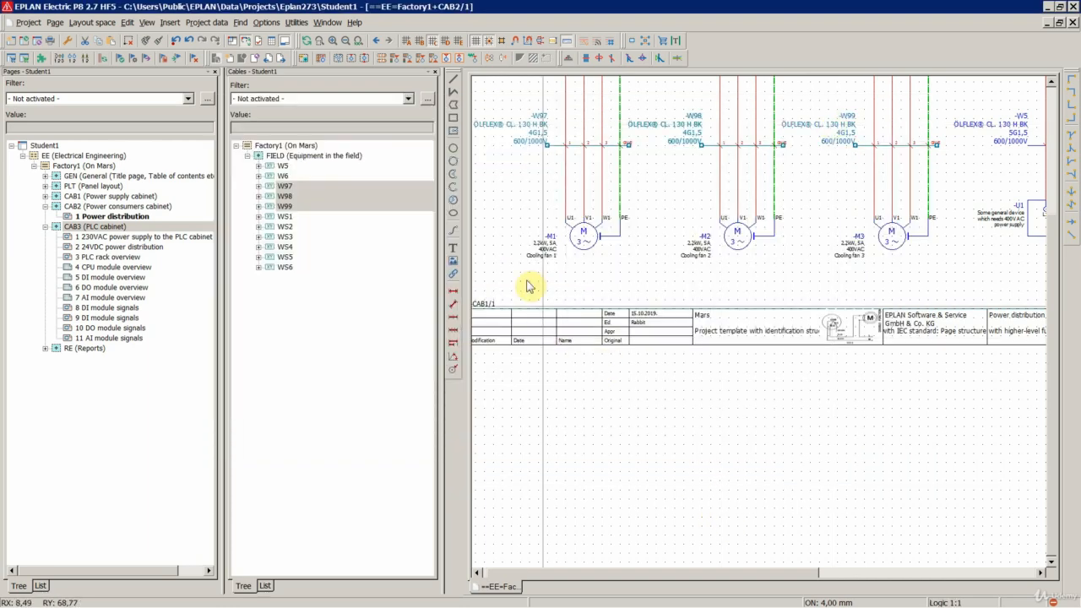
- Close the cables navigator, open the terminal strips navigator and expand CAB3 down to terminal strip DI under X1
{"action": "scroll", "coordinate": [625, 367], "scroll_direction": "down", "scroll_amount": 2}
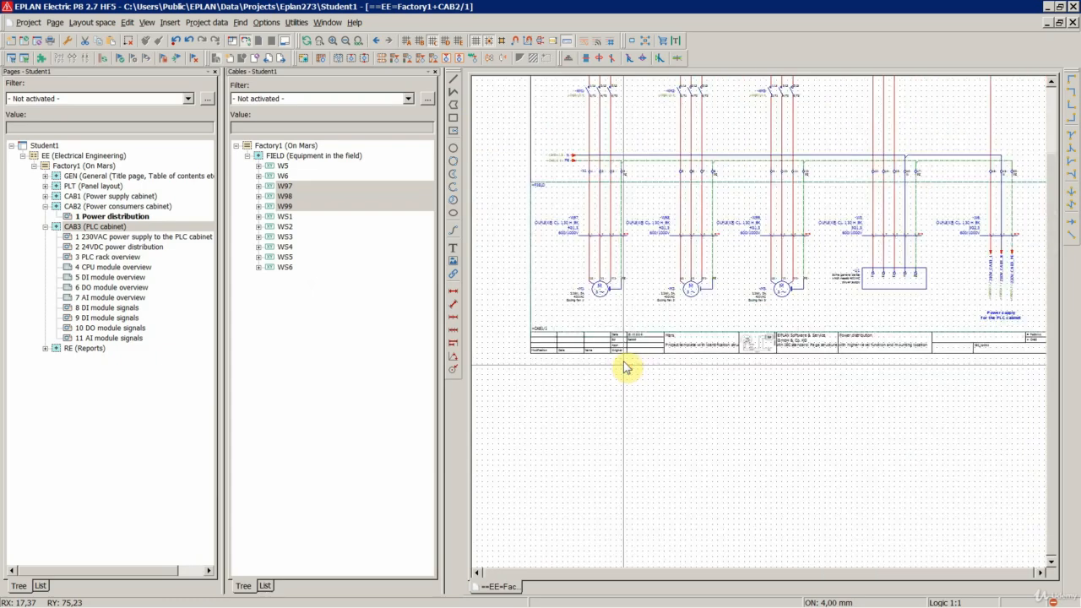
{"action": "scroll", "coordinate": [624, 366], "scroll_direction": "down", "scroll_amount": 5}
{"action": "scroll", "coordinate": [724, 181], "scroll_direction": "up", "scroll_amount": 3}
{"action": "left_click", "coordinate": [490, 201]}
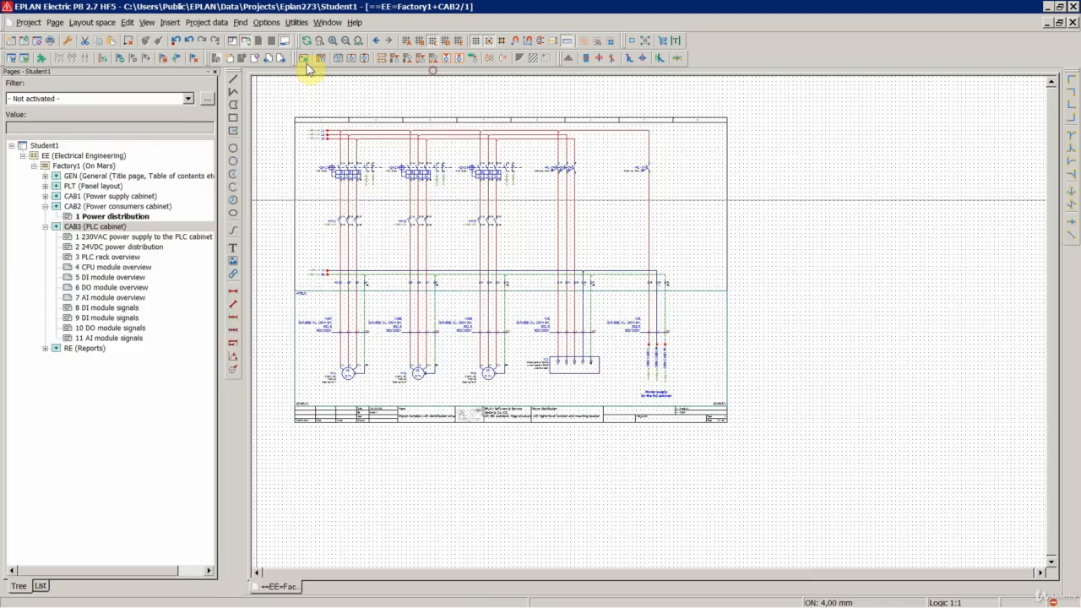
{"action": "left_click", "coordinate": [207, 22]}
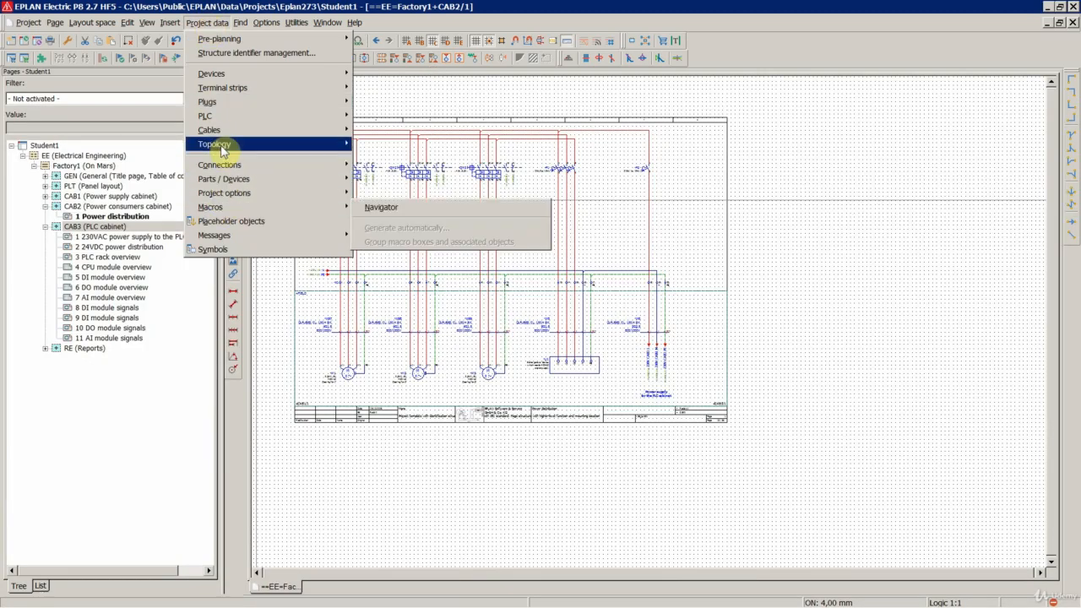
{"action": "mouse_move", "coordinate": [245, 88]}
{"action": "left_click", "coordinate": [380, 90]}
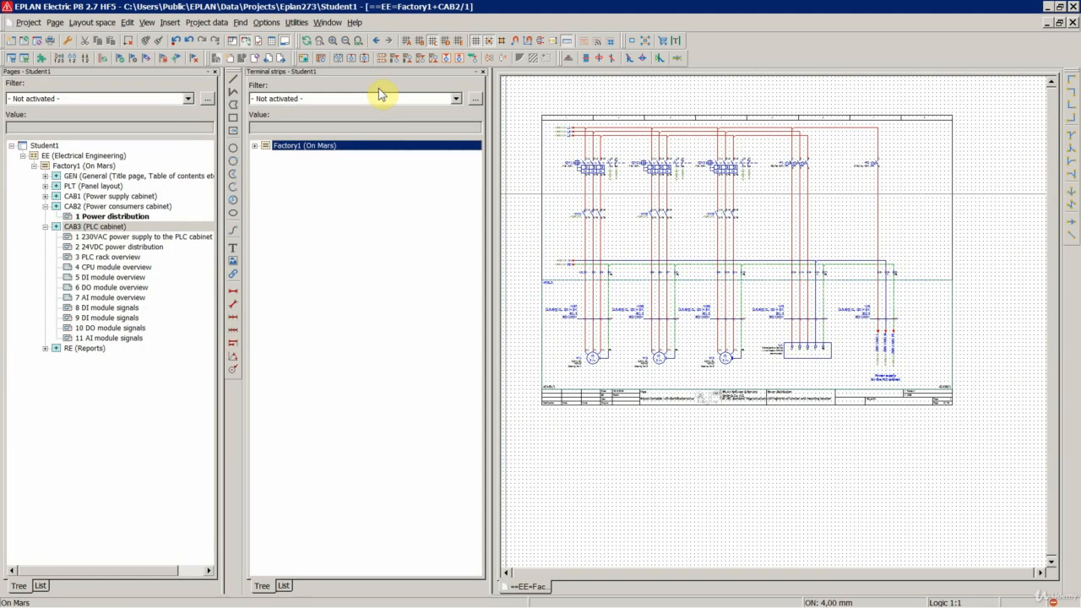
{"action": "double_click", "coordinate": [299, 186]}
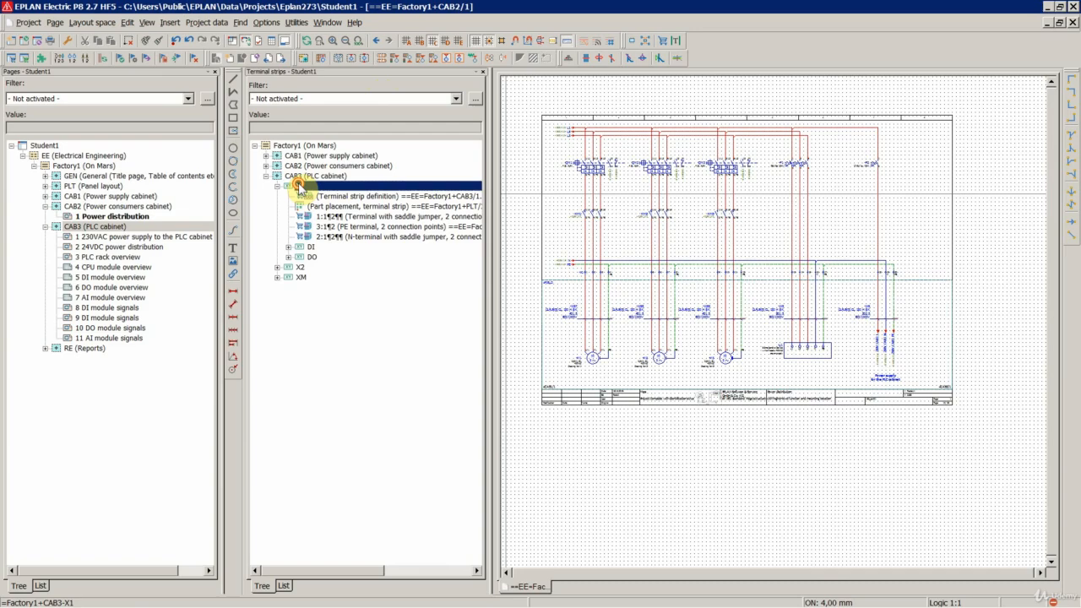
{"action": "double_click", "coordinate": [324, 248]}
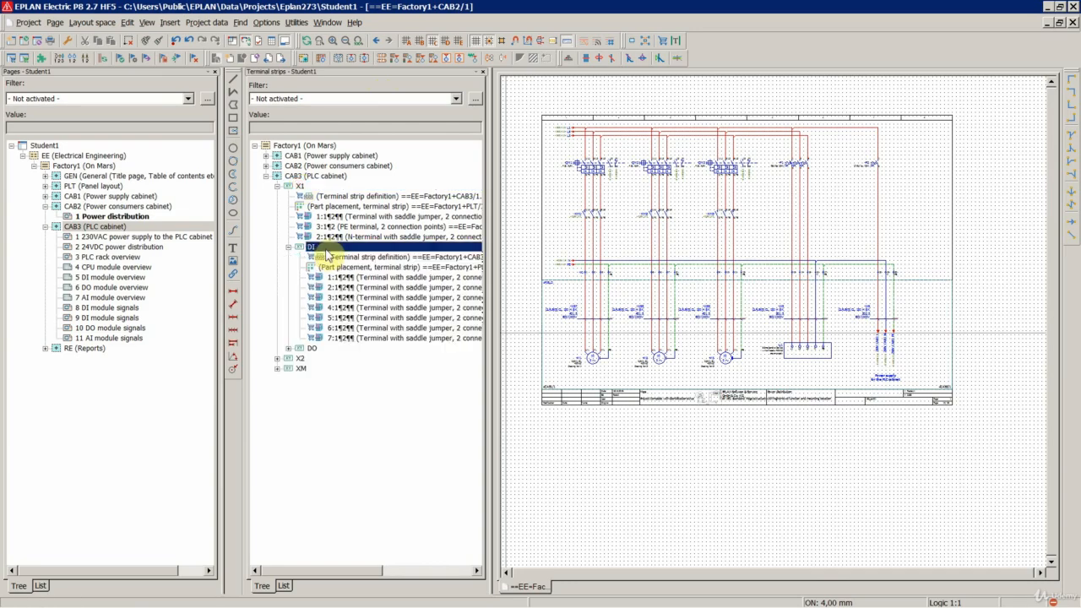
- Export the selected DI terminal strip to Excel with the Devices settings, editing in the external application and reloading
{"action": "left_click", "coordinate": [297, 22]}
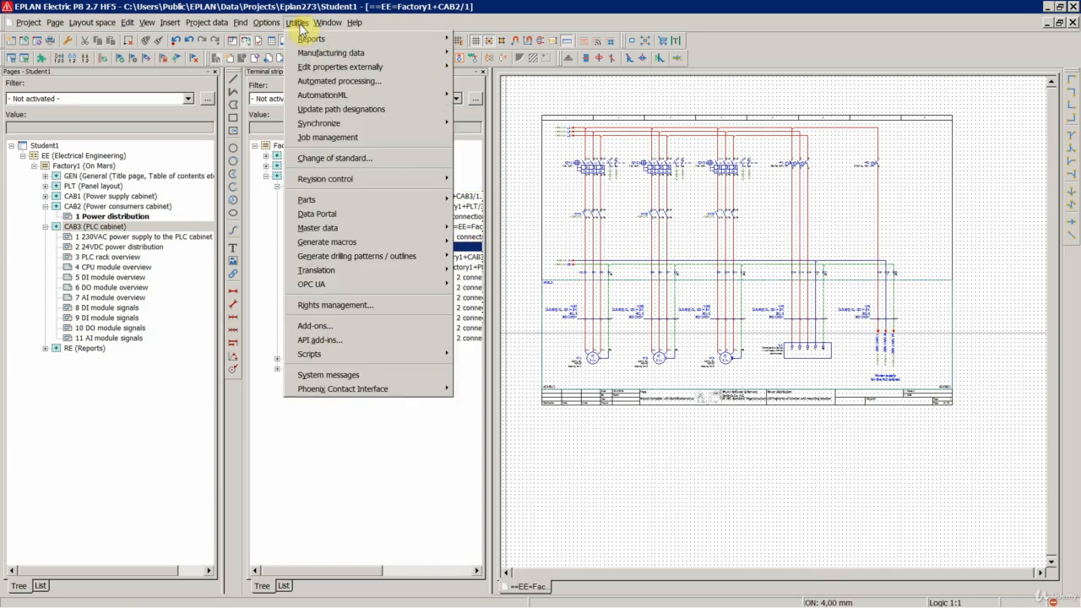
{"action": "mouse_move", "coordinate": [329, 68]}
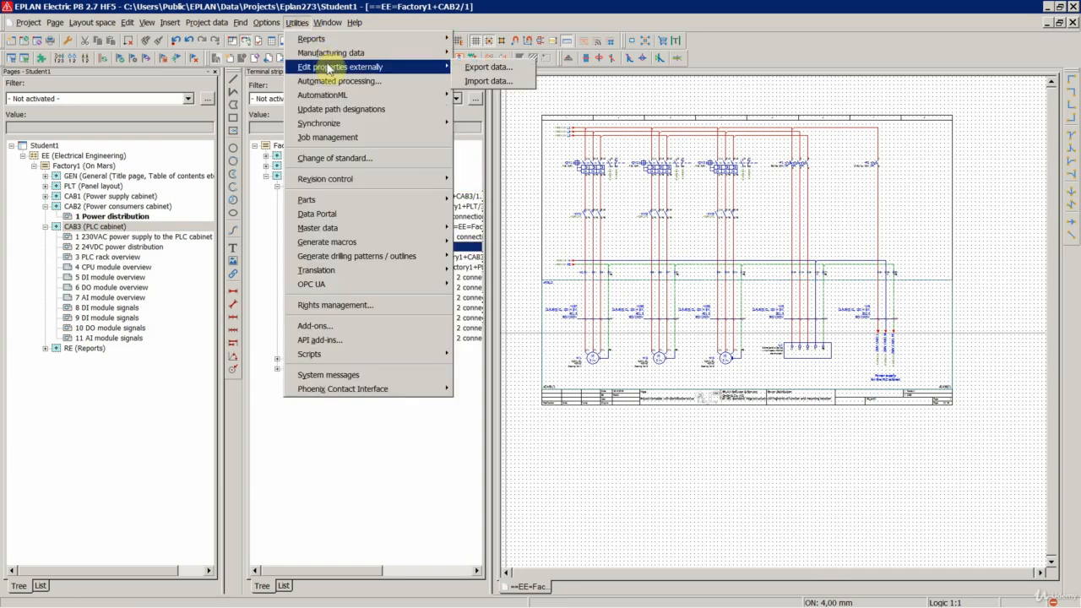
{"action": "left_click", "coordinate": [485, 66]}
{"action": "left_click", "coordinate": [496, 130]}
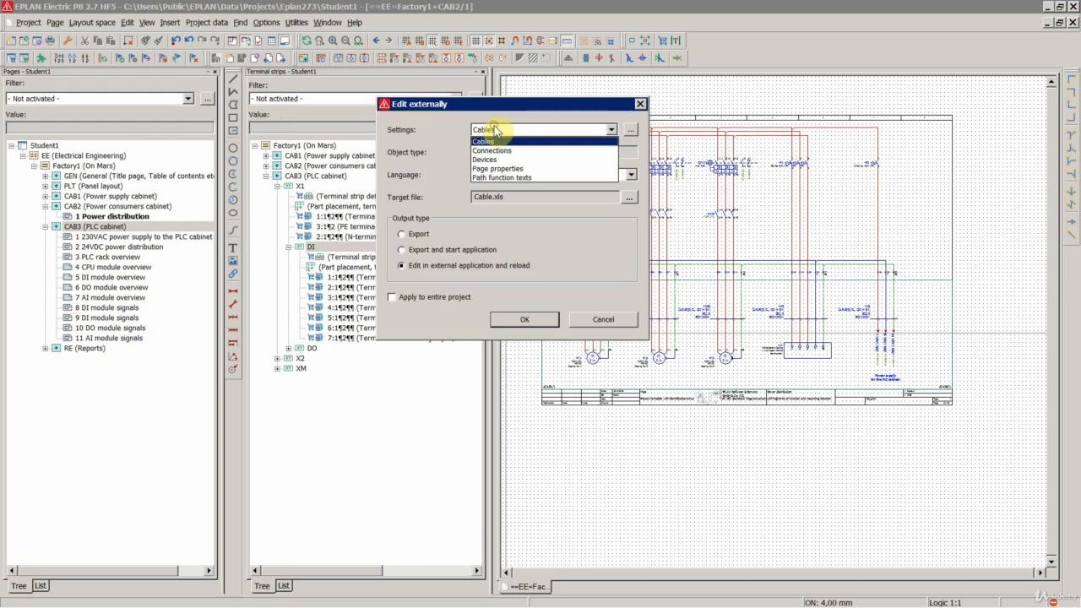
{"action": "left_click", "coordinate": [492, 160]}
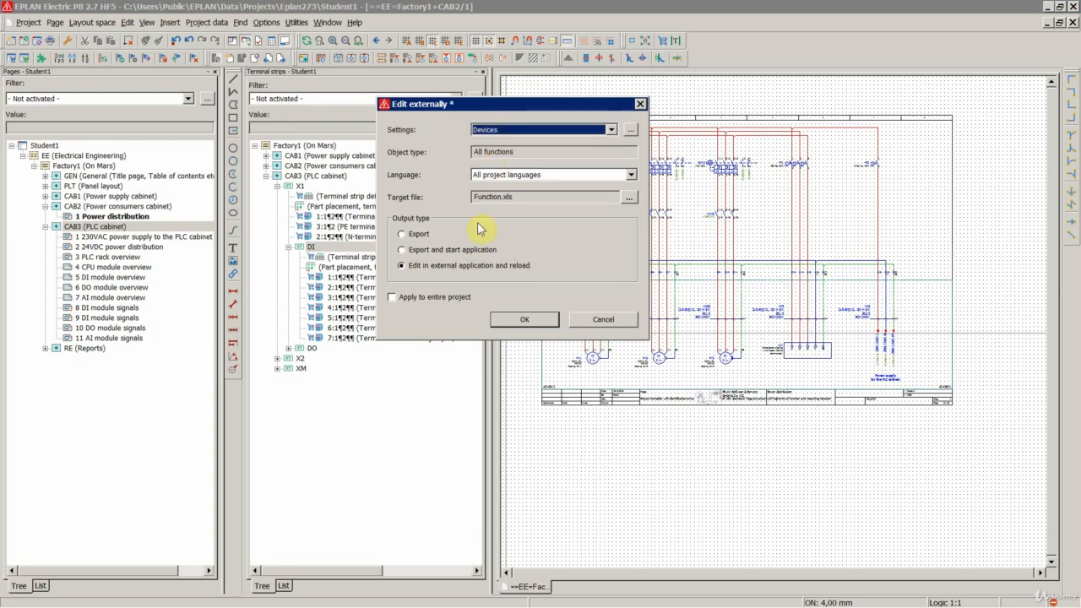
{"action": "left_click", "coordinate": [510, 321]}
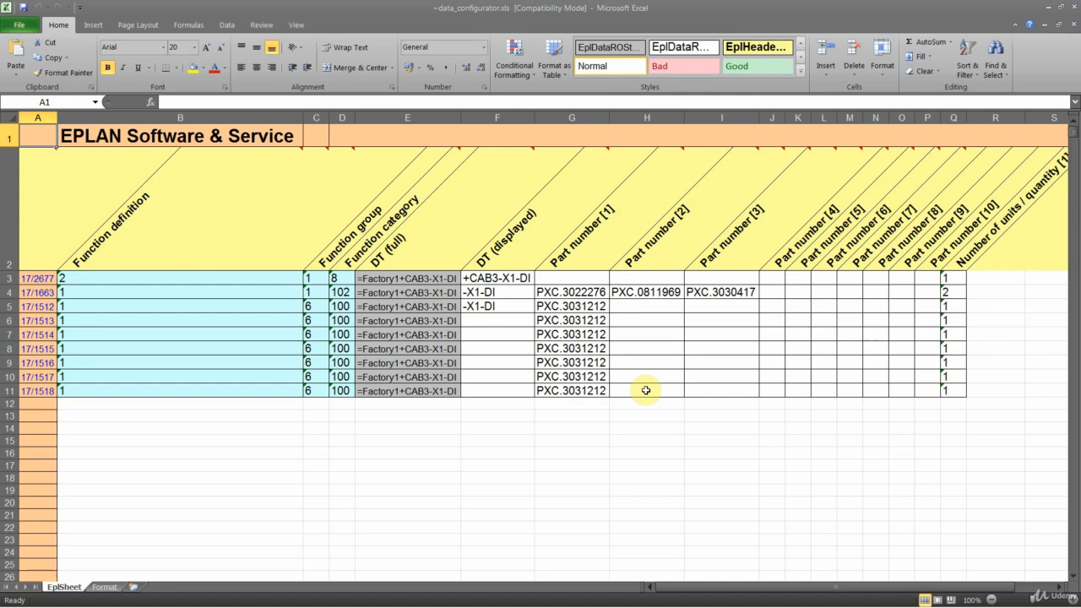
- Review the strip definition and terminal part numbers in the exported X1-DI rows, close the workbook and collapse the CAB3 branch
{"action": "left_click", "coordinate": [10, 278]}
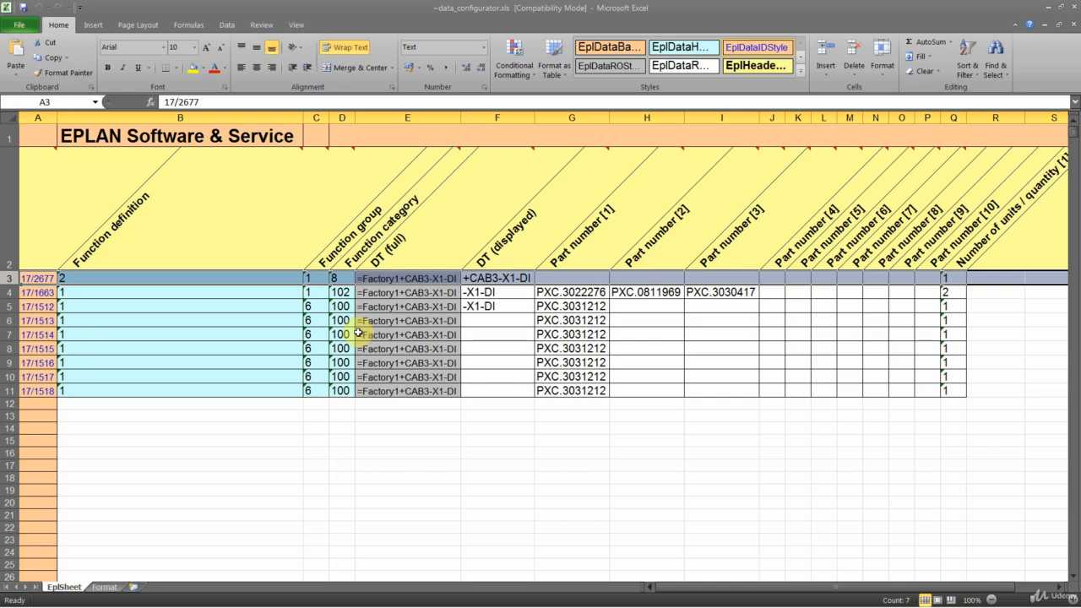
{"action": "left_click", "coordinate": [6, 292]}
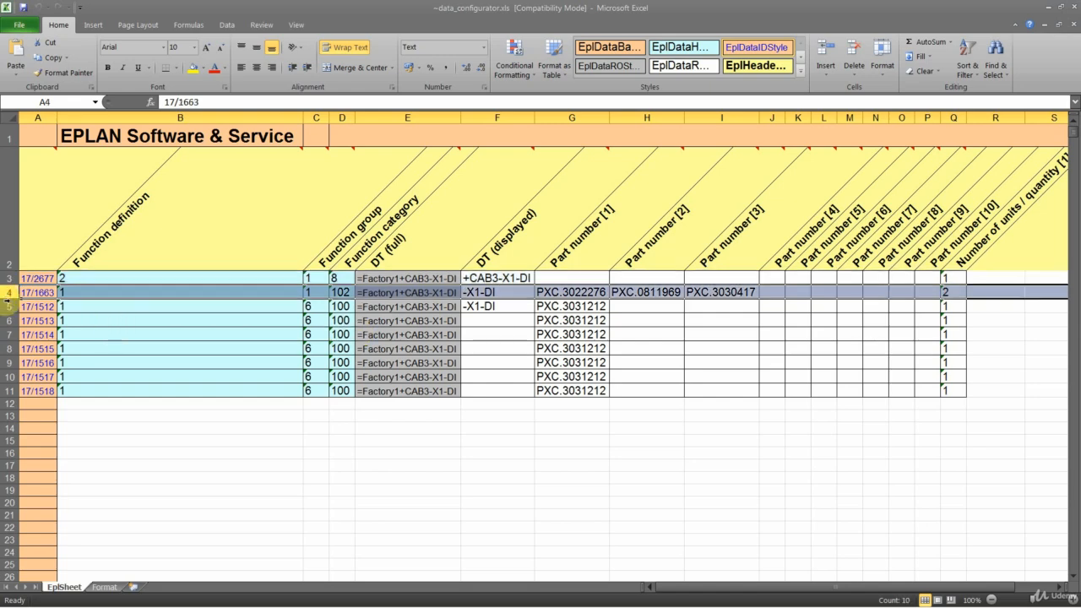
{"action": "left_click_drag", "start_coordinate": [9, 307], "coordinate": [24, 399]}
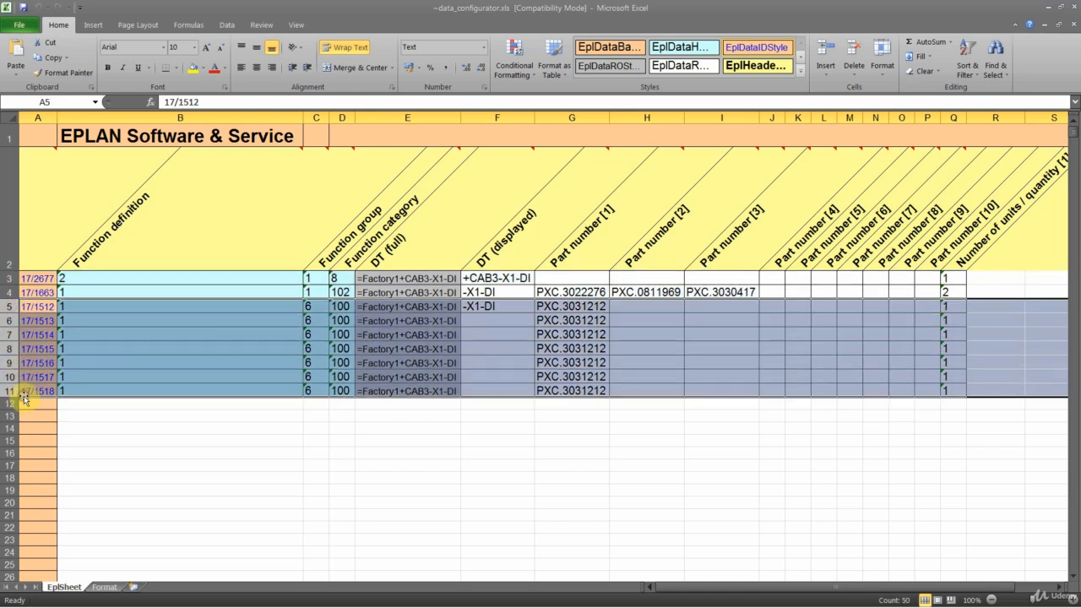
{"action": "left_click", "coordinate": [547, 321]}
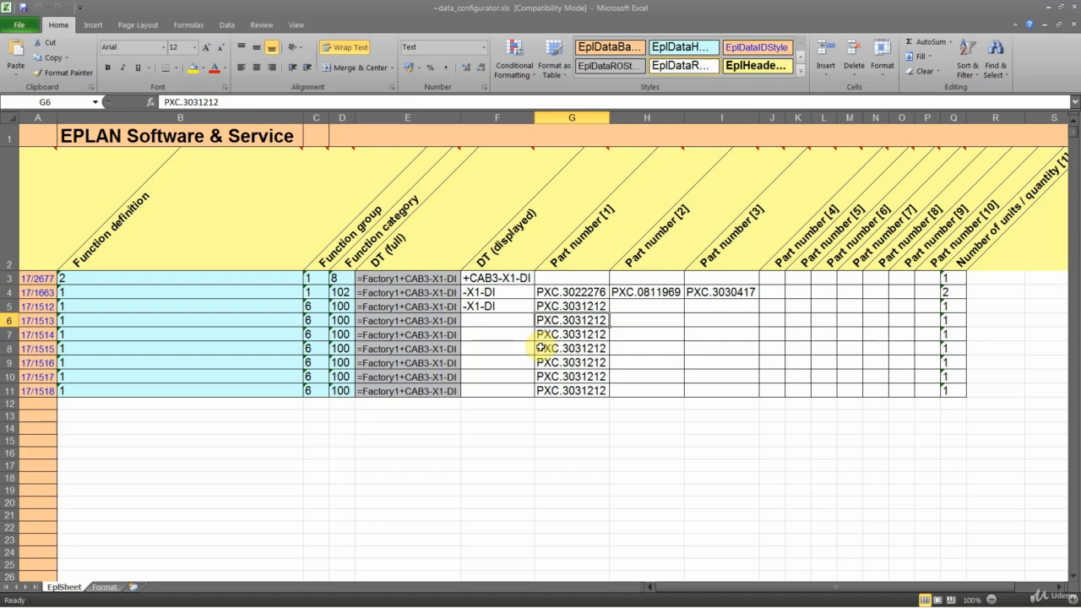
{"action": "left_click", "coordinate": [1075, 10]}
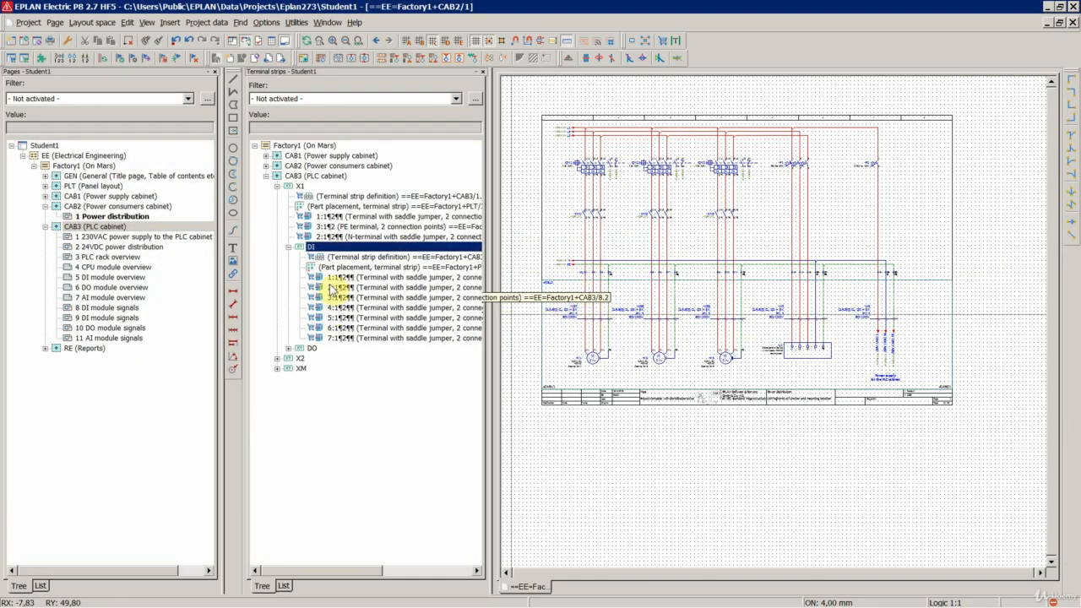
{"action": "double_click", "coordinate": [318, 177]}
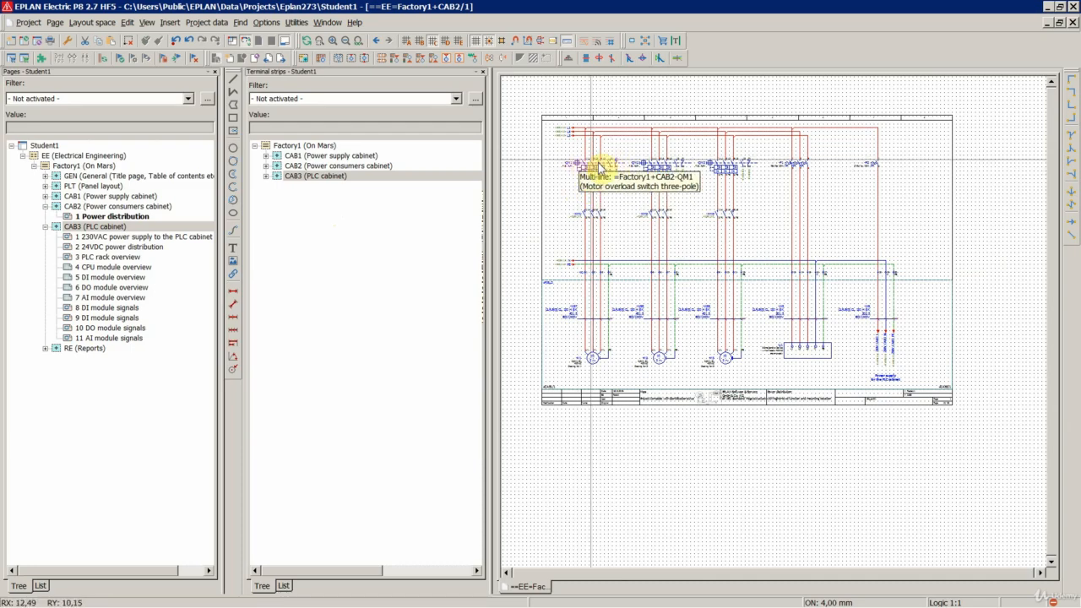
- Close the terminal strips navigator, open the devices navigator and expand Factory1 down to the devices of CAB2
{"action": "left_click", "coordinate": [483, 71]}
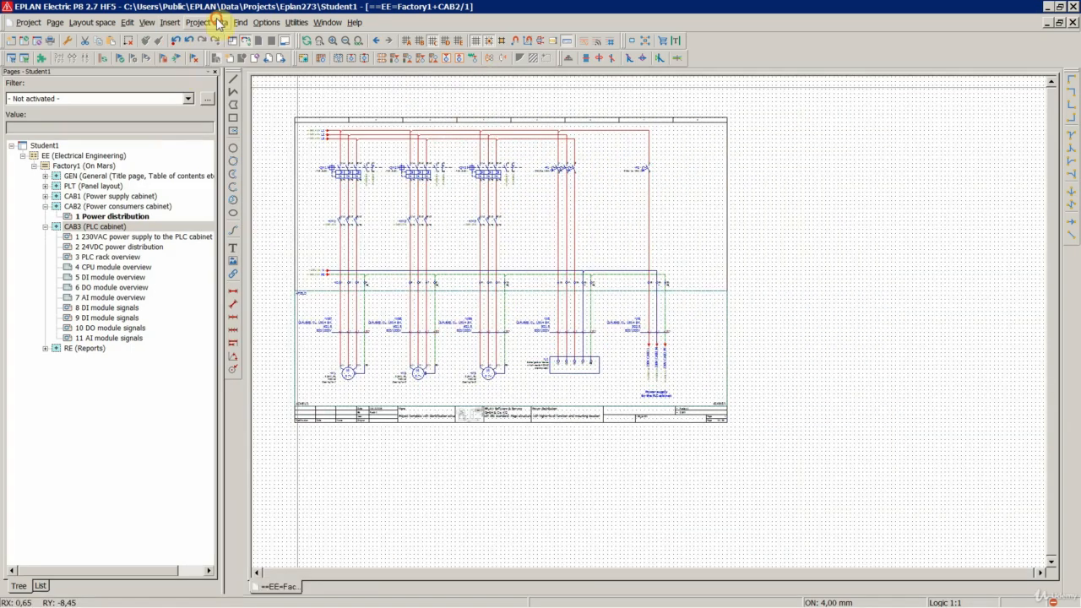
{"action": "left_click", "coordinate": [211, 22]}
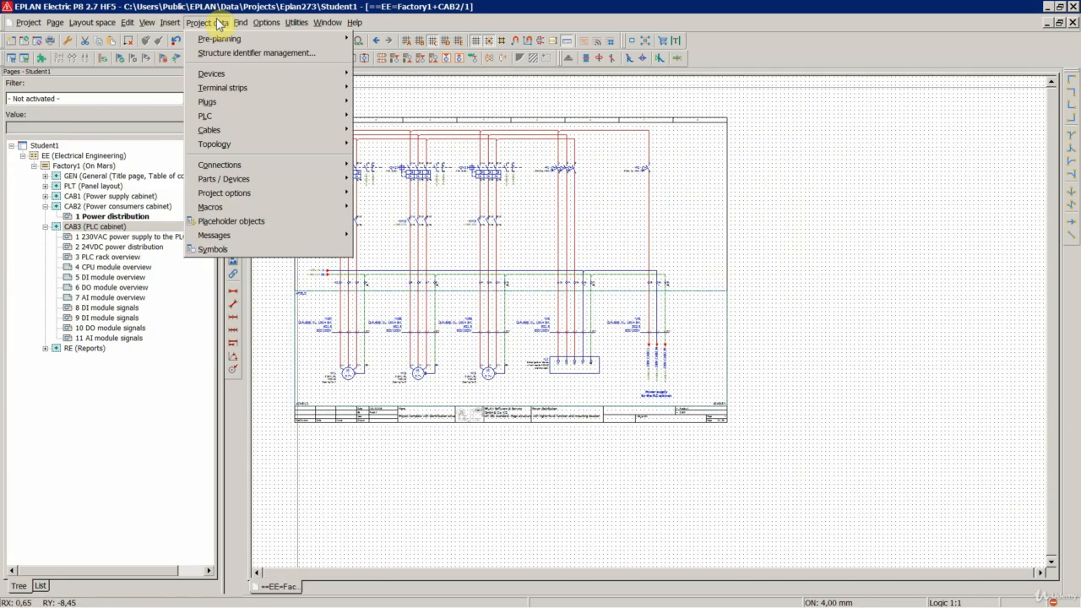
{"action": "mouse_move", "coordinate": [213, 74]}
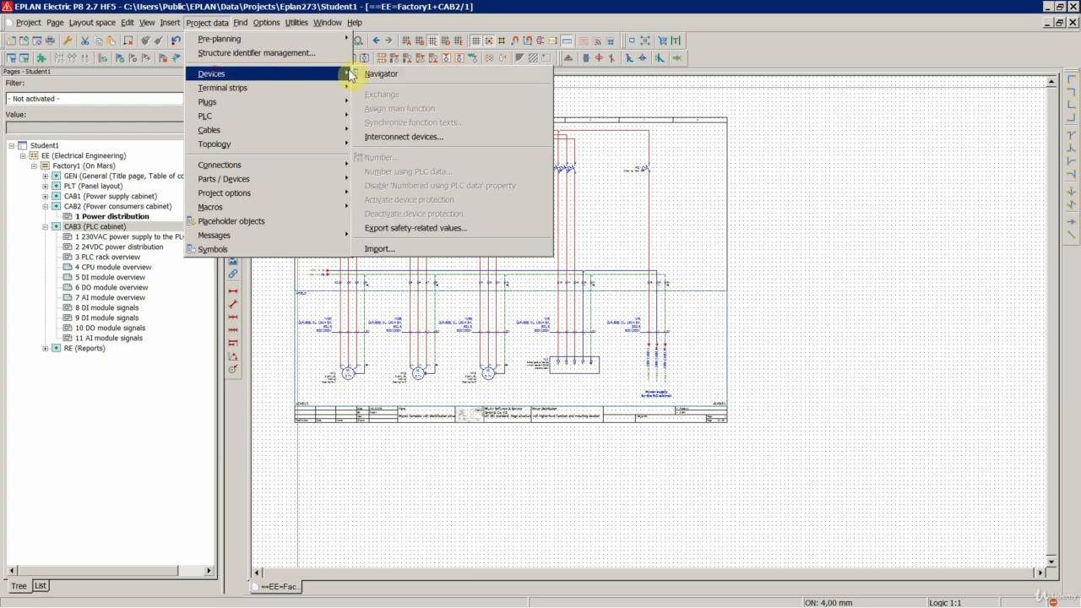
{"action": "left_click", "coordinate": [380, 73]}
{"action": "double_click", "coordinate": [297, 145]}
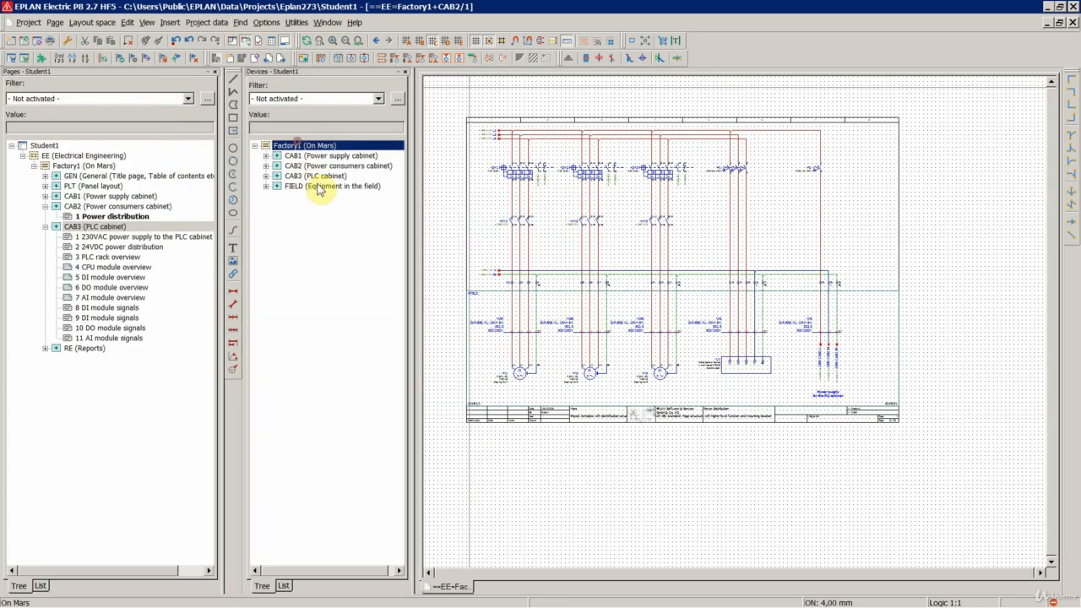
{"action": "double_click", "coordinate": [308, 166]}
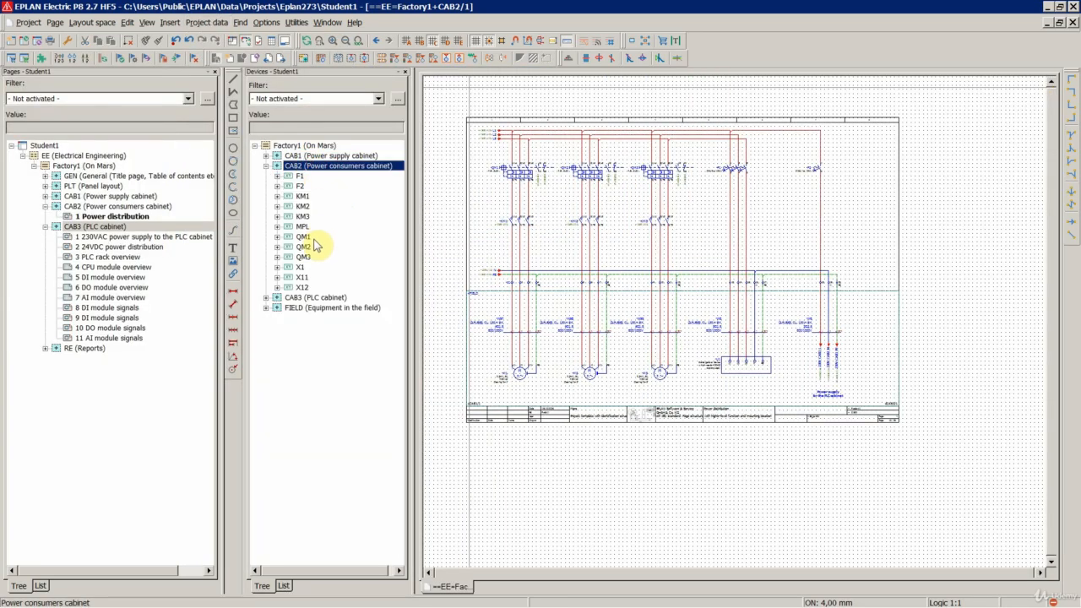
- Expand device QM1 under CAB2 and examine its main function, auxiliary contacts and part placement
{"action": "left_click", "coordinate": [303, 236]}
{"action": "left_click", "coordinate": [304, 257], "text": "shift"}
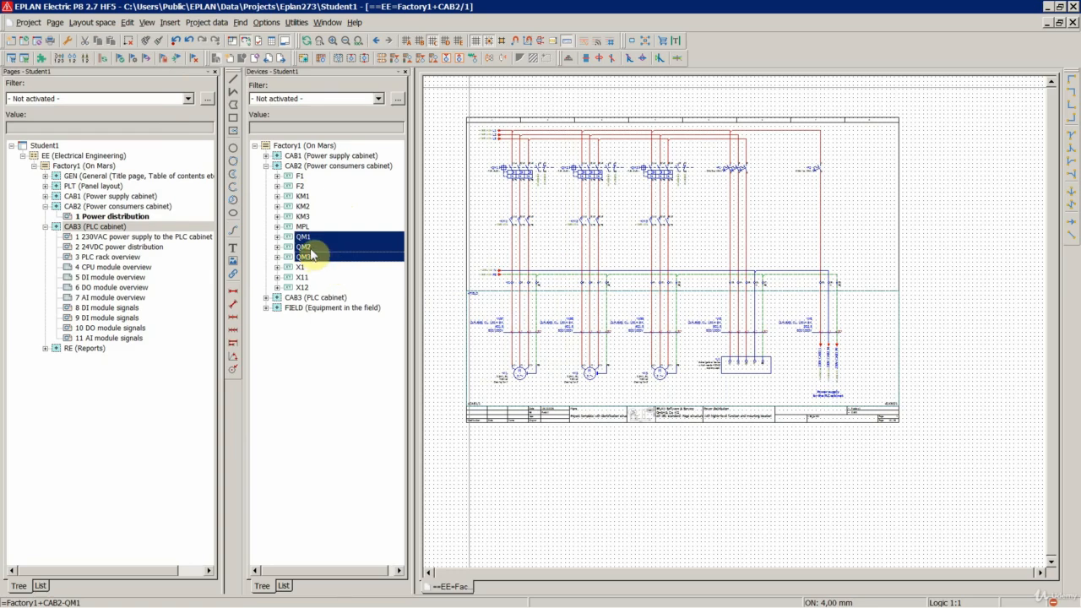
{"action": "double_click", "coordinate": [304, 237]}
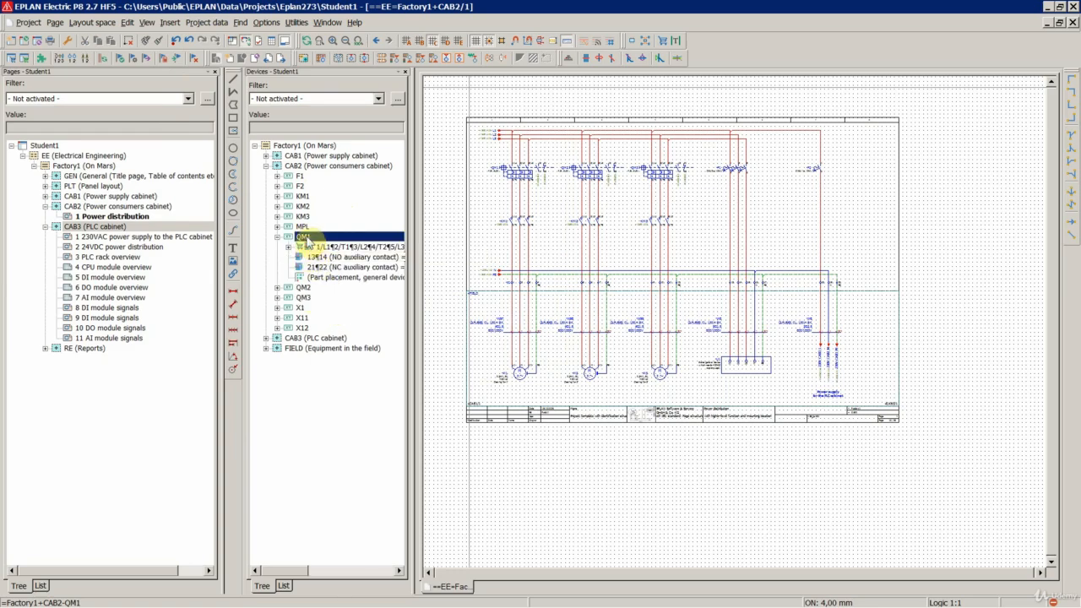
{"action": "double_click", "coordinate": [304, 237]}
{"action": "double_click", "coordinate": [305, 238]}
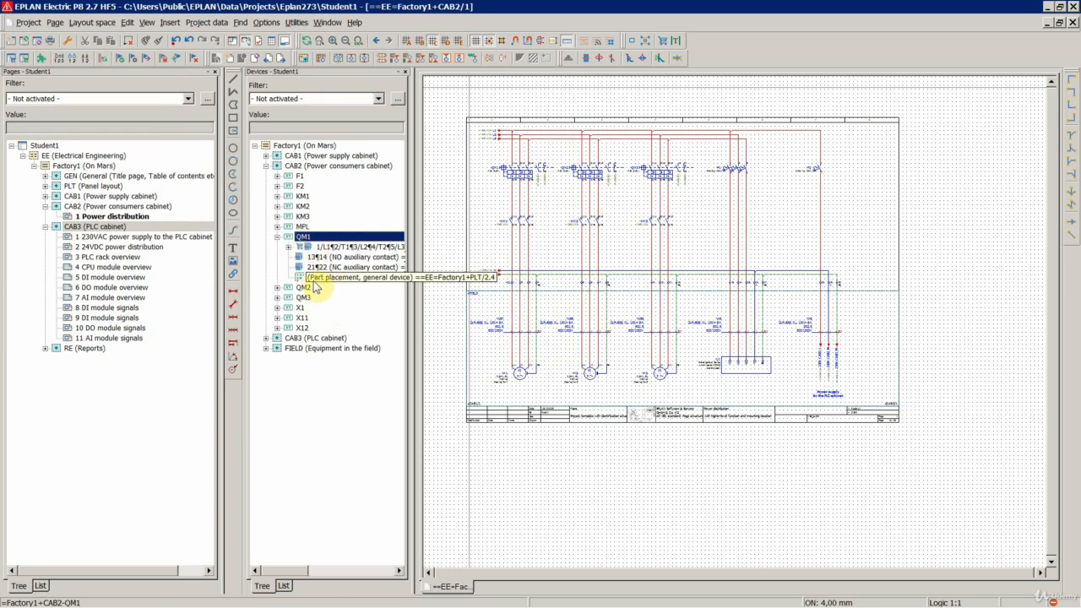
{"action": "double_click", "coordinate": [306, 239]}
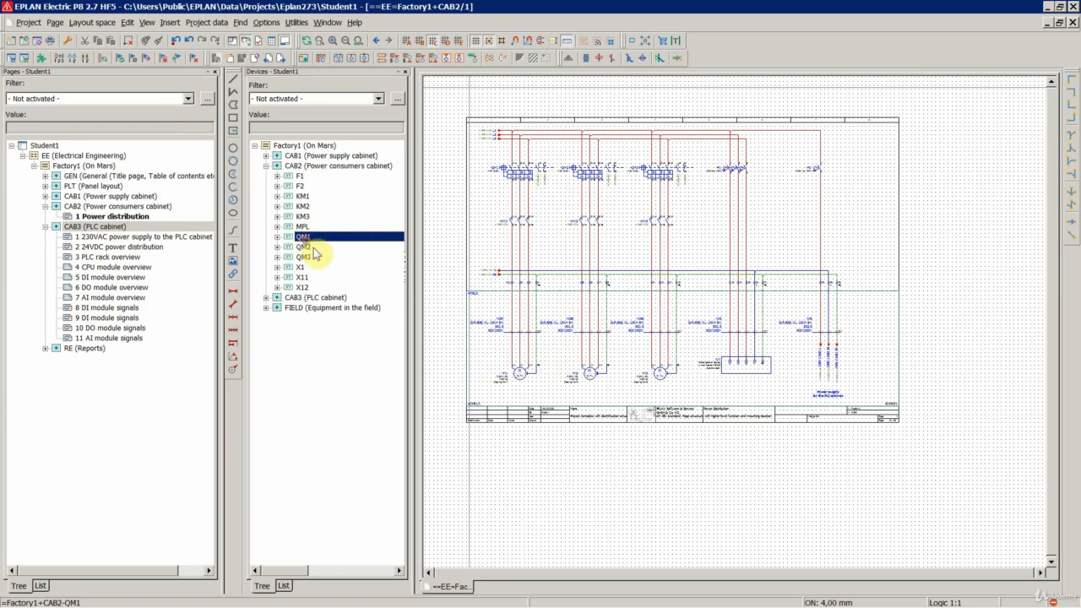
{"action": "double_click", "coordinate": [304, 238]}
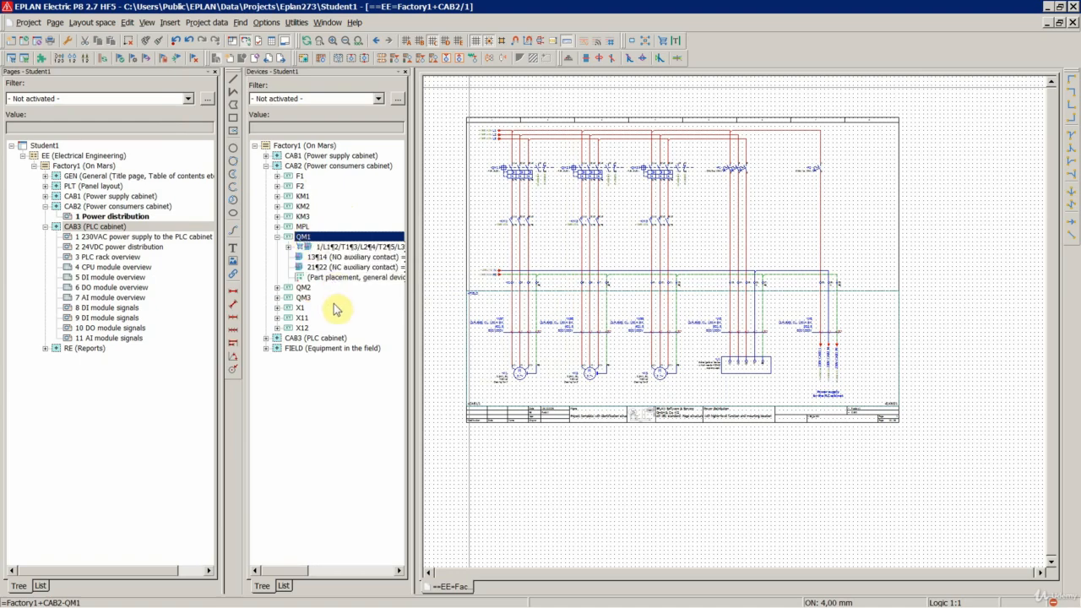
{"action": "left_click", "coordinate": [338, 249]}
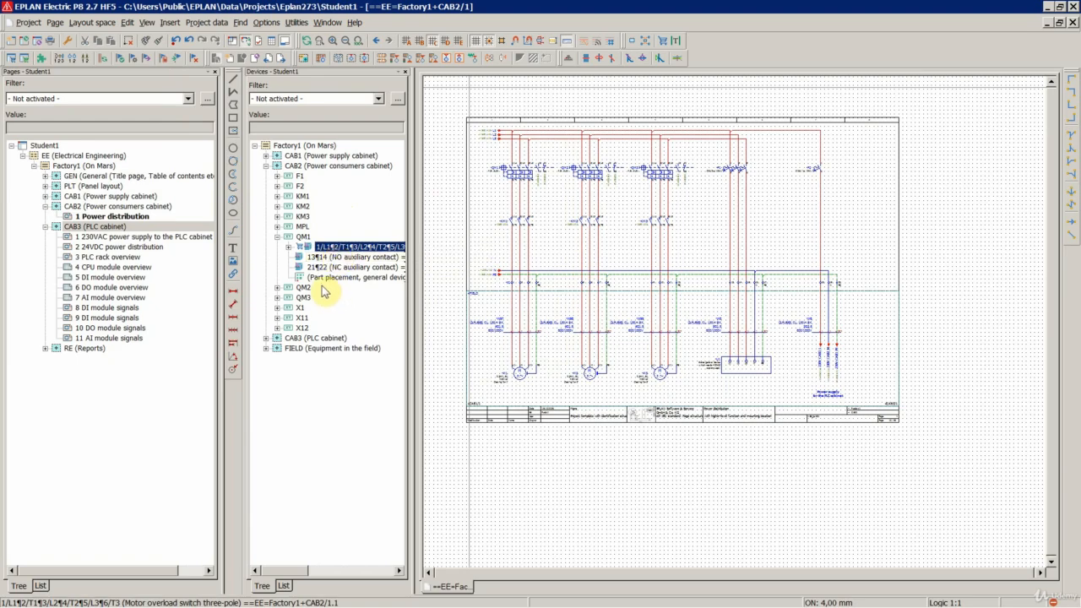
- Export devices QM1, QM2 and QM3 to Excel with the Devices settings, editing in the external application and reloading
{"action": "left_click", "coordinate": [303, 237]}
{"action": "left_click", "coordinate": [306, 297], "text": "ctrl"}
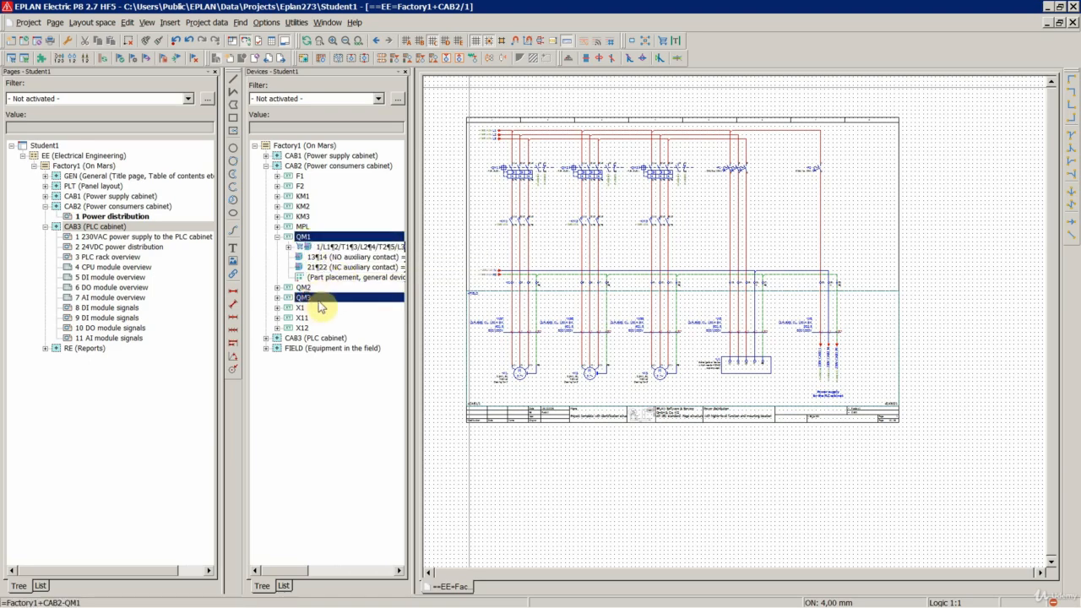
{"action": "left_click", "coordinate": [307, 288], "text": "ctrl"}
{"action": "left_click", "coordinate": [278, 238]}
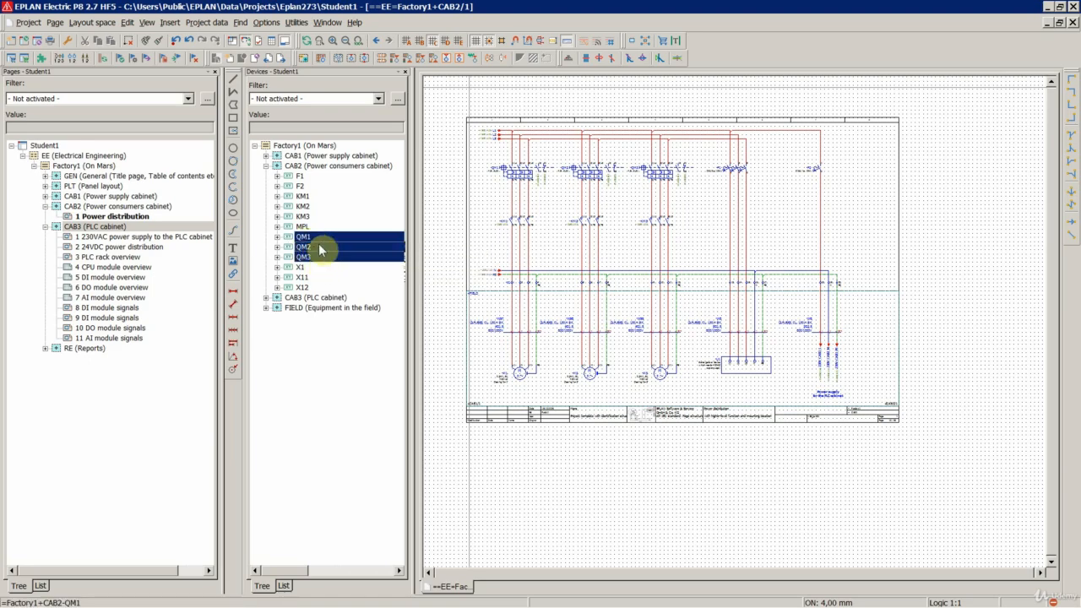
{"action": "left_click", "coordinate": [312, 99]}
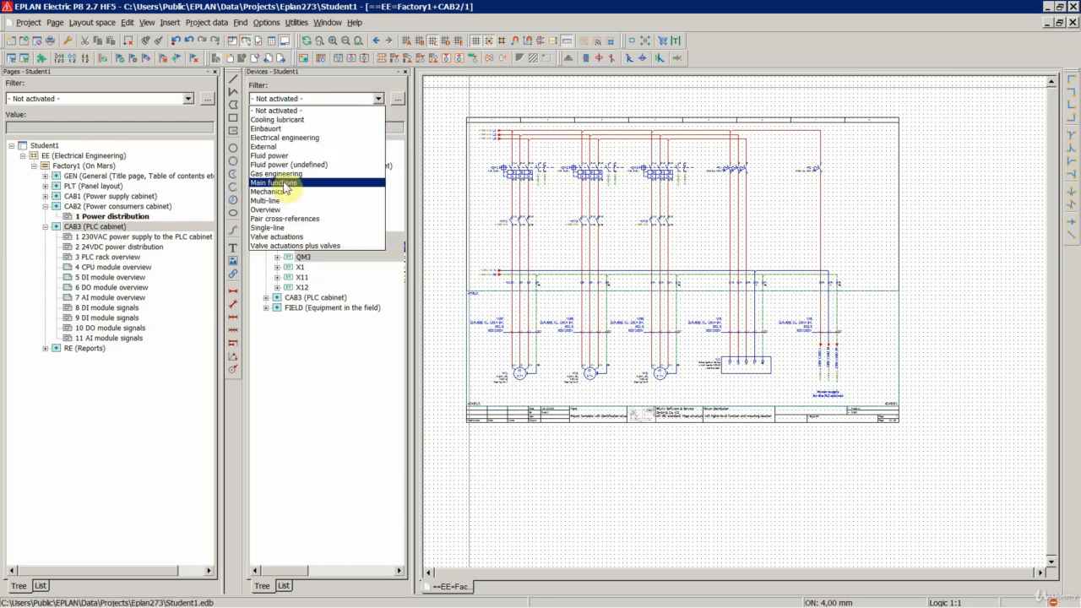
{"action": "left_click", "coordinate": [320, 282]}
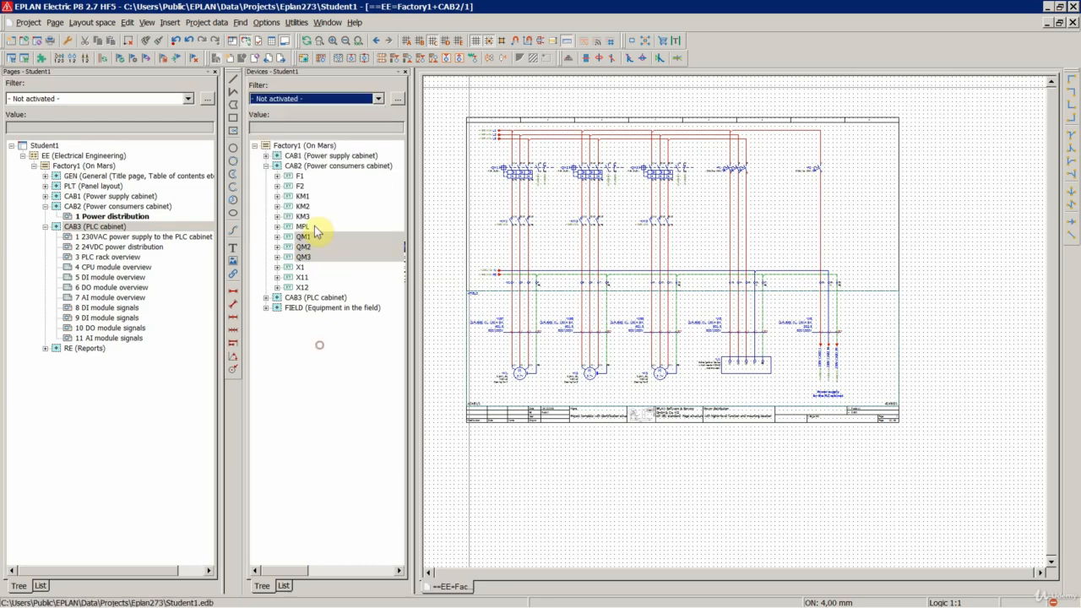
{"action": "right_click", "coordinate": [324, 254]}
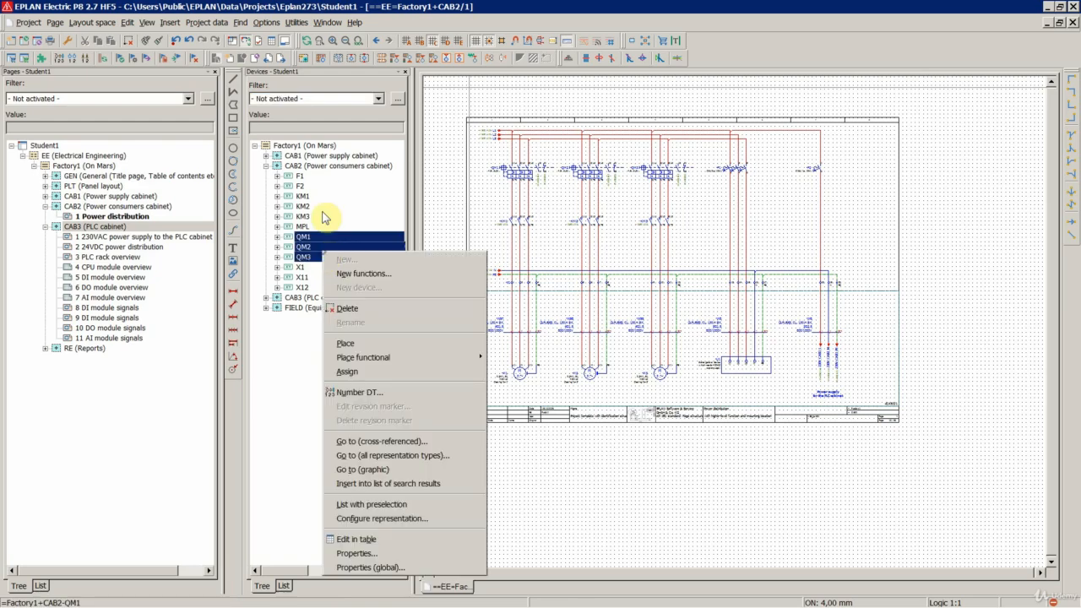
{"action": "left_click", "coordinate": [296, 23]}
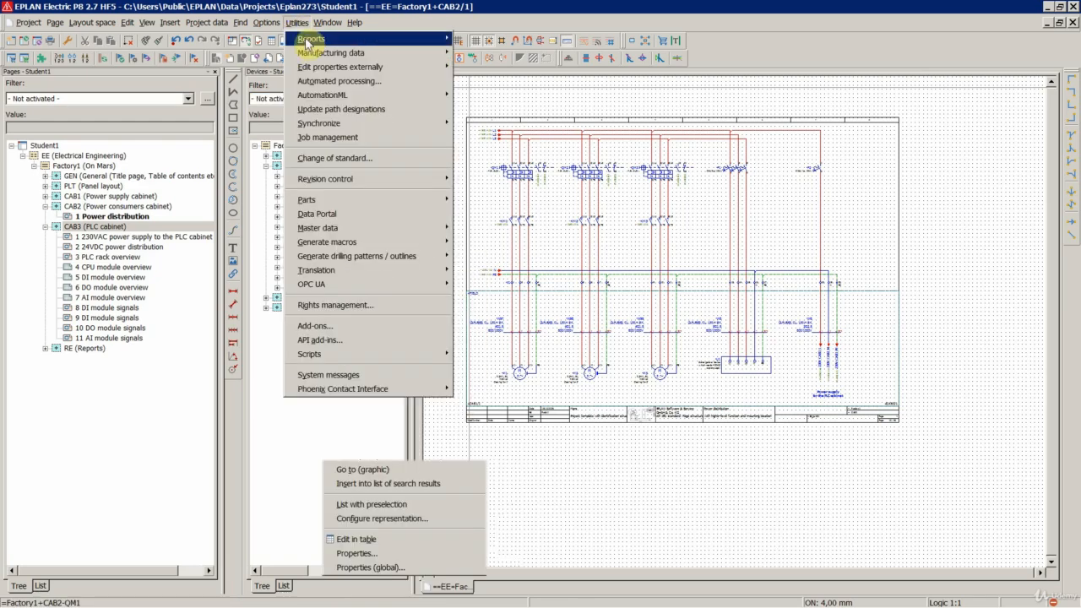
{"action": "mouse_move", "coordinate": [370, 68]}
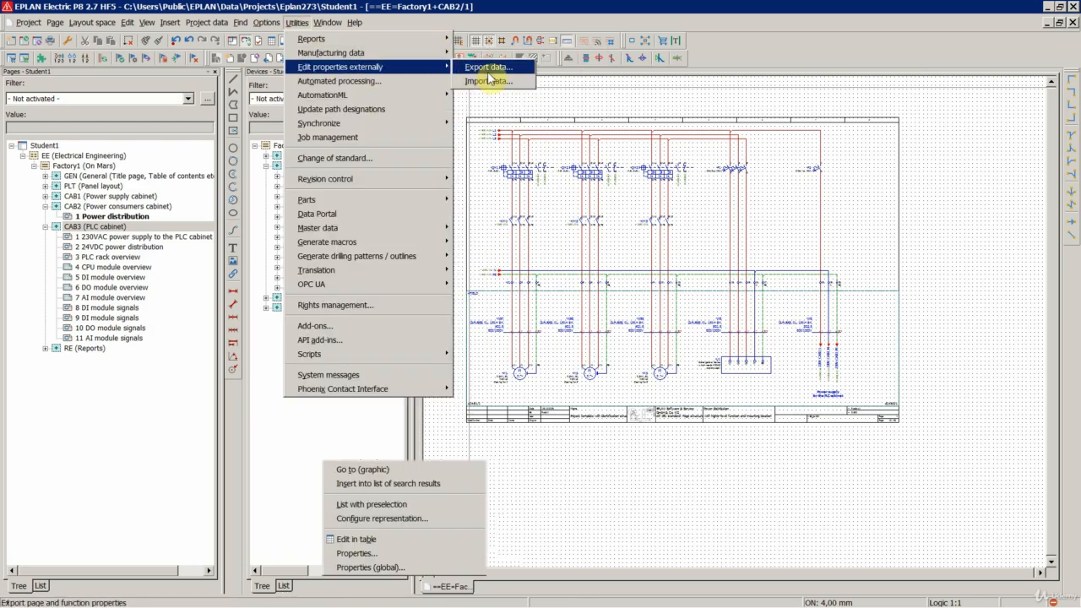
{"action": "left_click", "coordinate": [489, 68]}
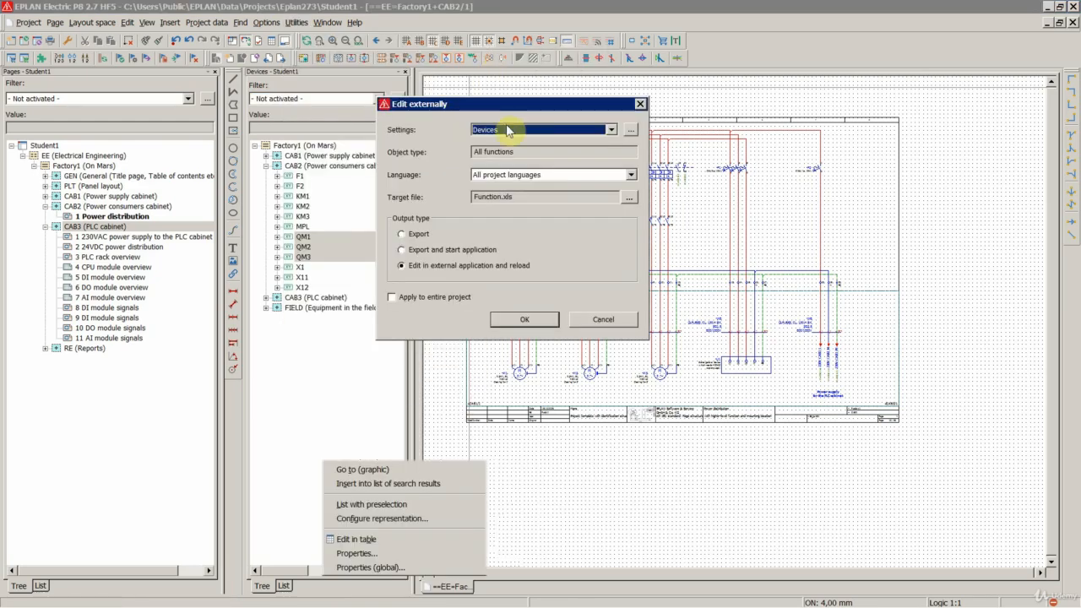
{"action": "left_click", "coordinate": [524, 320]}
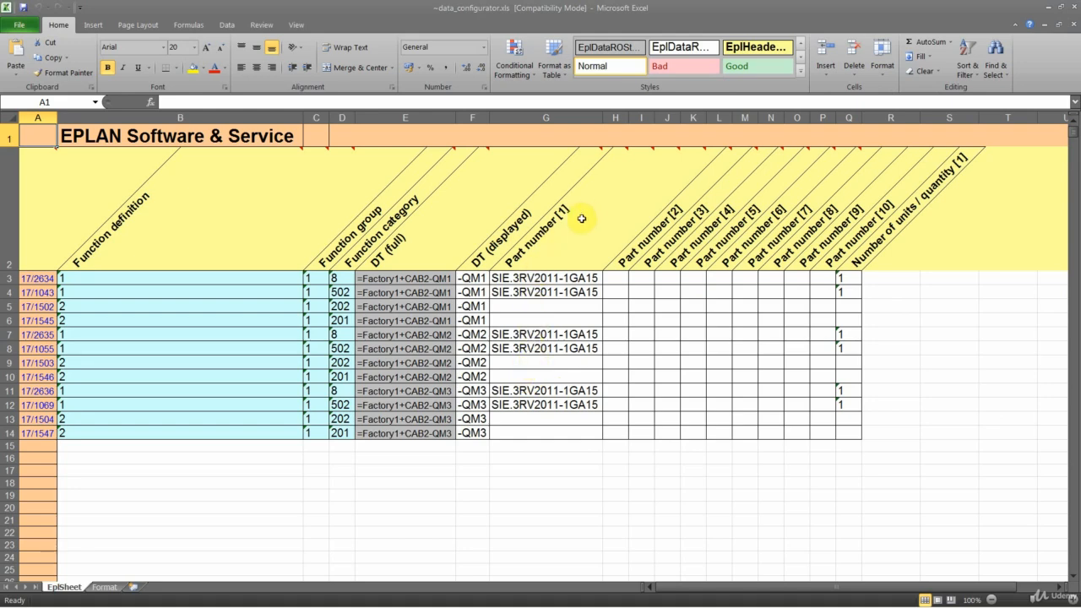
- Review the Part number [1] entries in the exported QM1 rows and close the workbook
{"action": "left_click", "coordinate": [532, 279]}
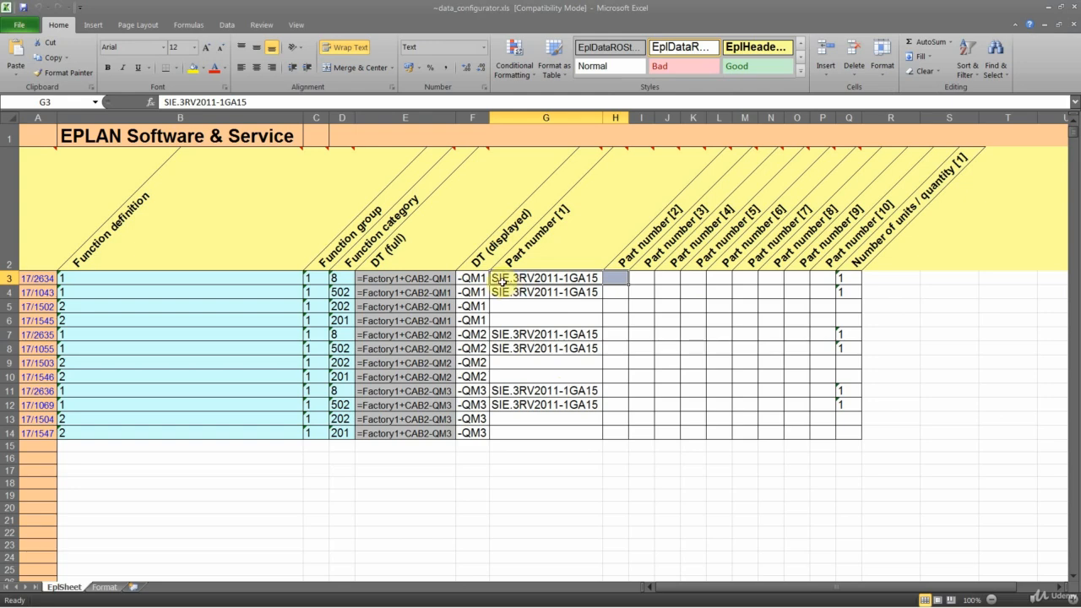
{"action": "left_click", "coordinate": [545, 292]}
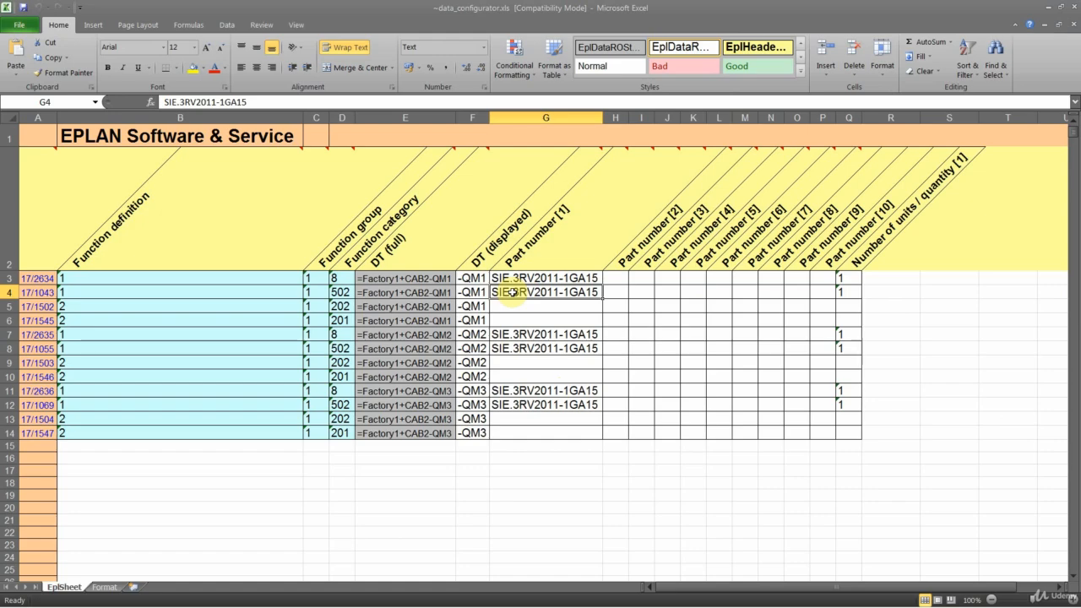
{"action": "left_click", "coordinate": [1073, 7]}
- Filter the devices navigator by Main functions and expand QM1, QM2 and QM3 under CAB2
{"action": "left_click", "coordinate": [287, 100]}
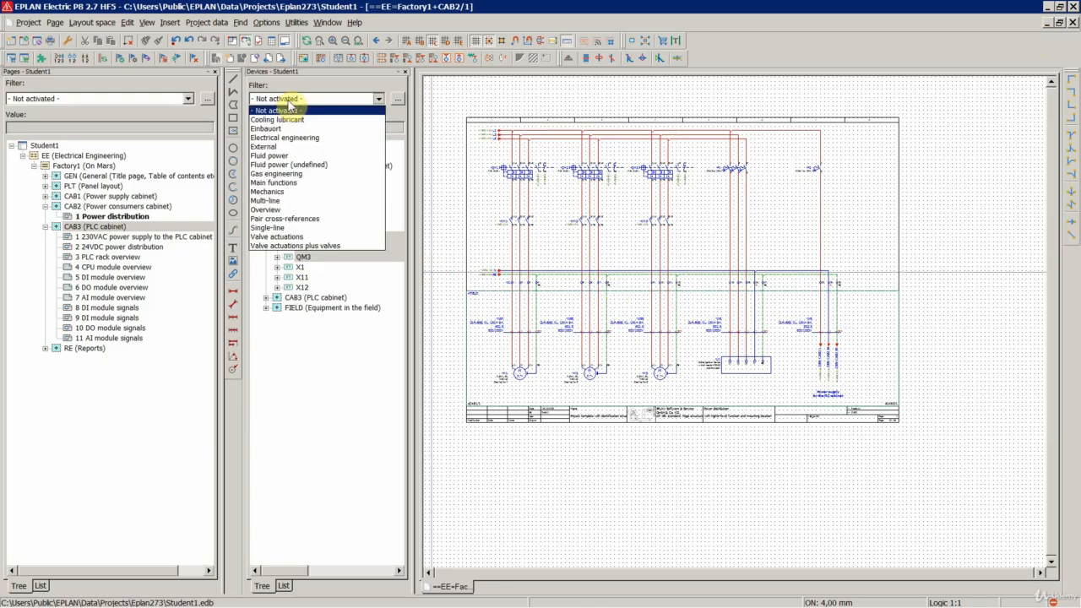
{"action": "left_click", "coordinate": [279, 182]}
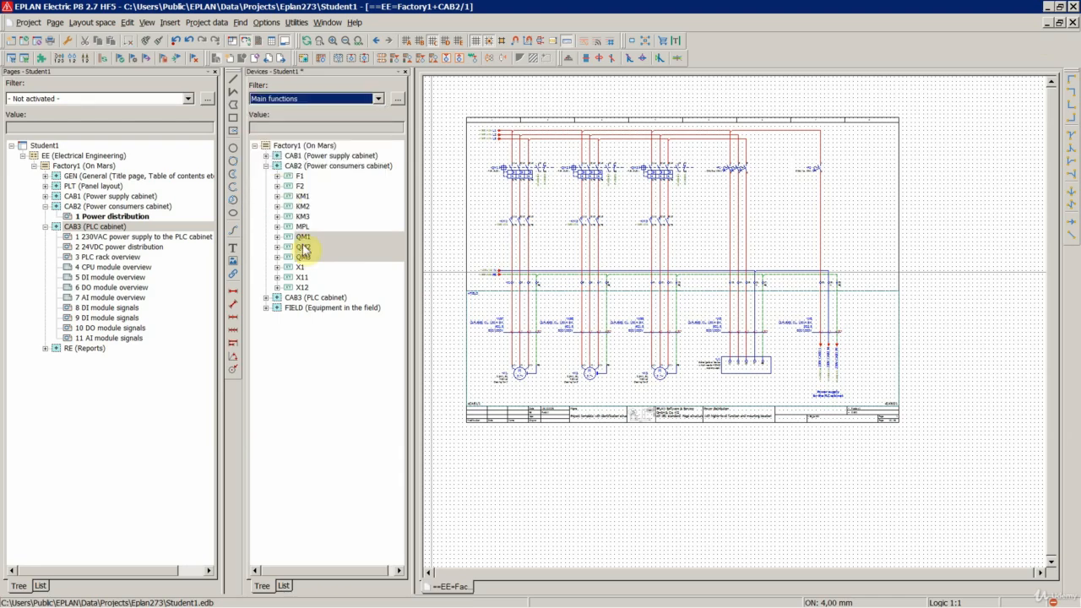
{"action": "double_click", "coordinate": [302, 239]}
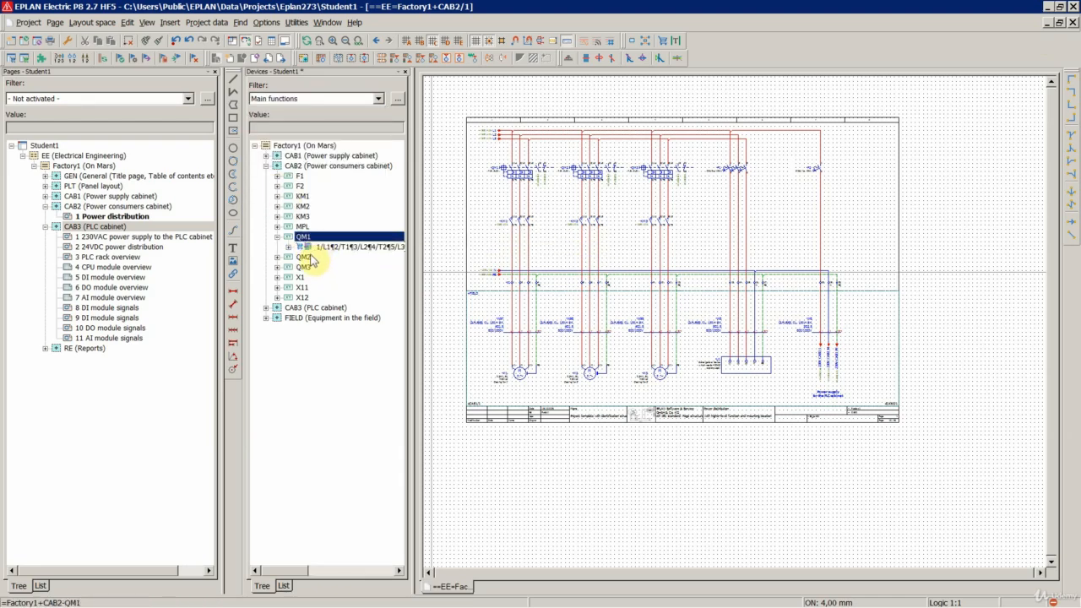
{"action": "double_click", "coordinate": [306, 258]}
{"action": "double_click", "coordinate": [304, 278]}
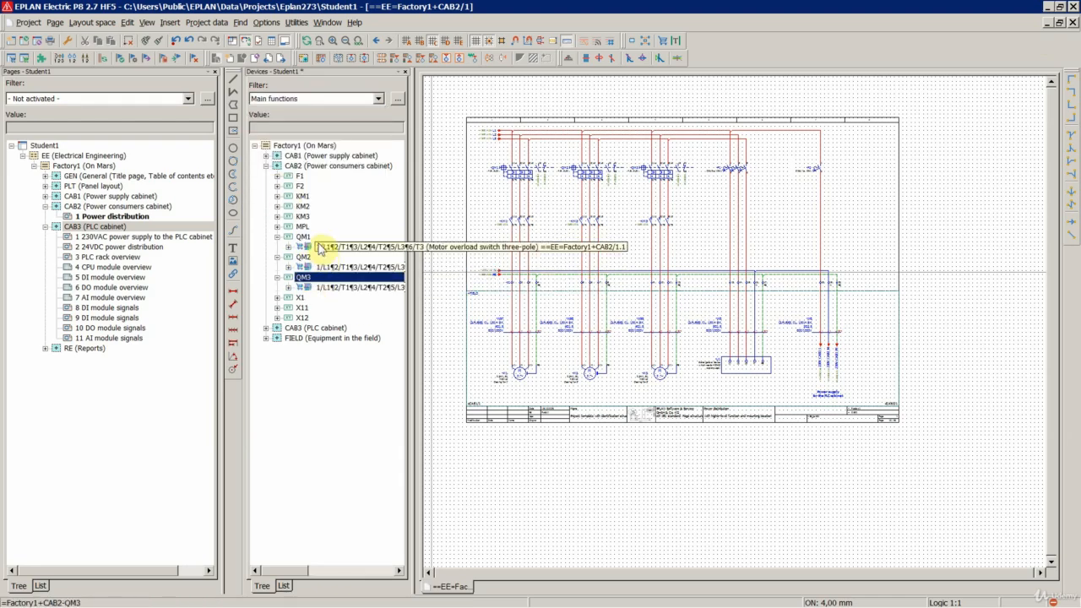
- Export only the three-pole motor overload switch main functions of QM1, QM2 and QM3 to Excel with the Devices settings
{"action": "left_click", "coordinate": [320, 248]}
{"action": "left_click", "coordinate": [334, 270], "text": "ctrl"}
{"action": "left_click", "coordinate": [335, 290], "text": "ctrl"}
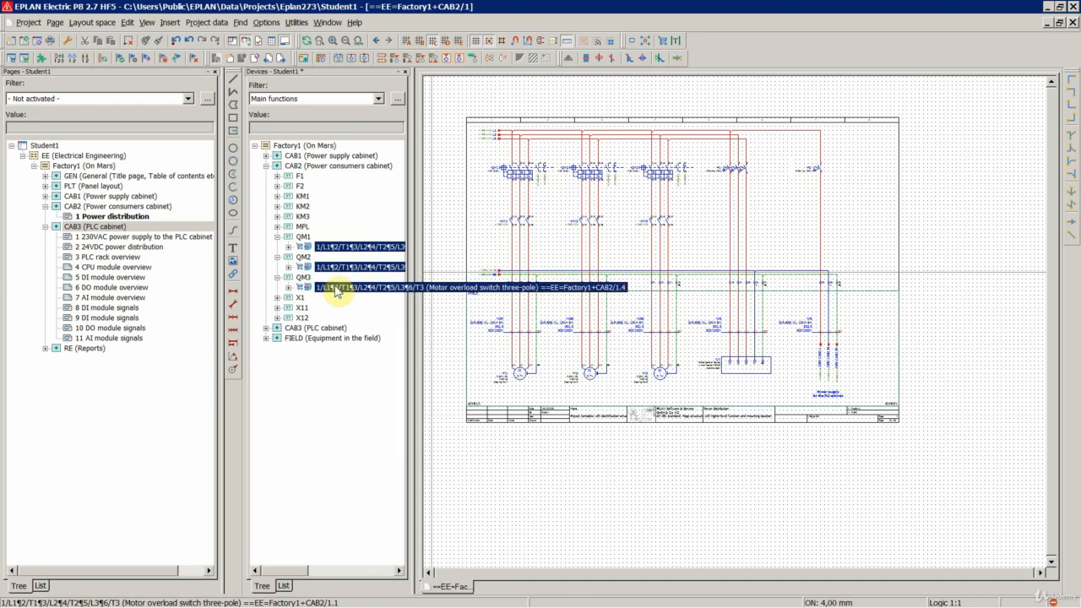
{"action": "left_click", "coordinate": [305, 26]}
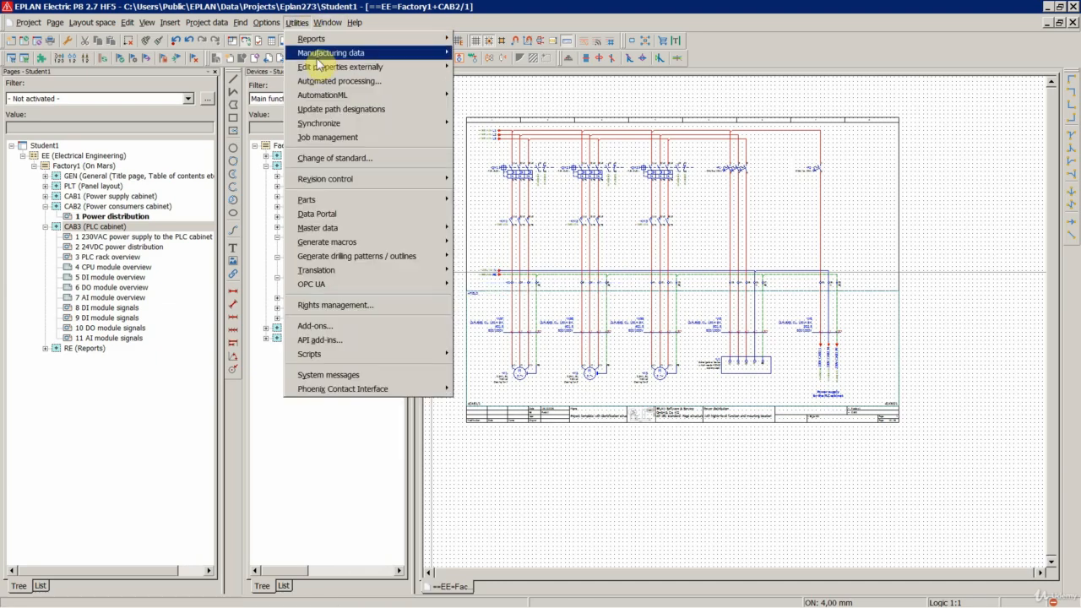
{"action": "mouse_move", "coordinate": [338, 66]}
{"action": "left_click", "coordinate": [473, 68]}
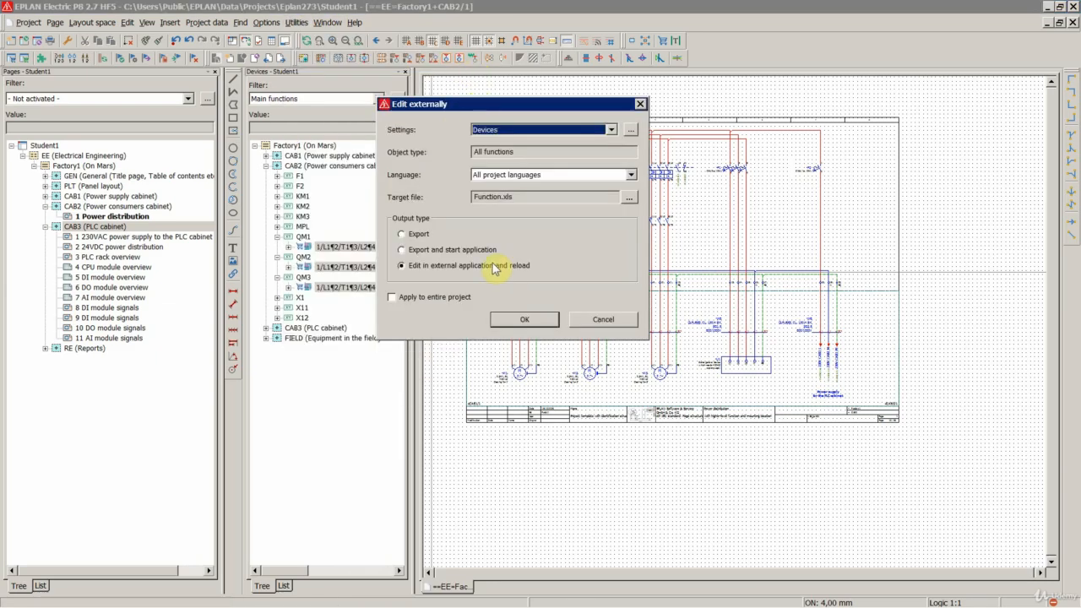
{"action": "left_click", "coordinate": [509, 320]}
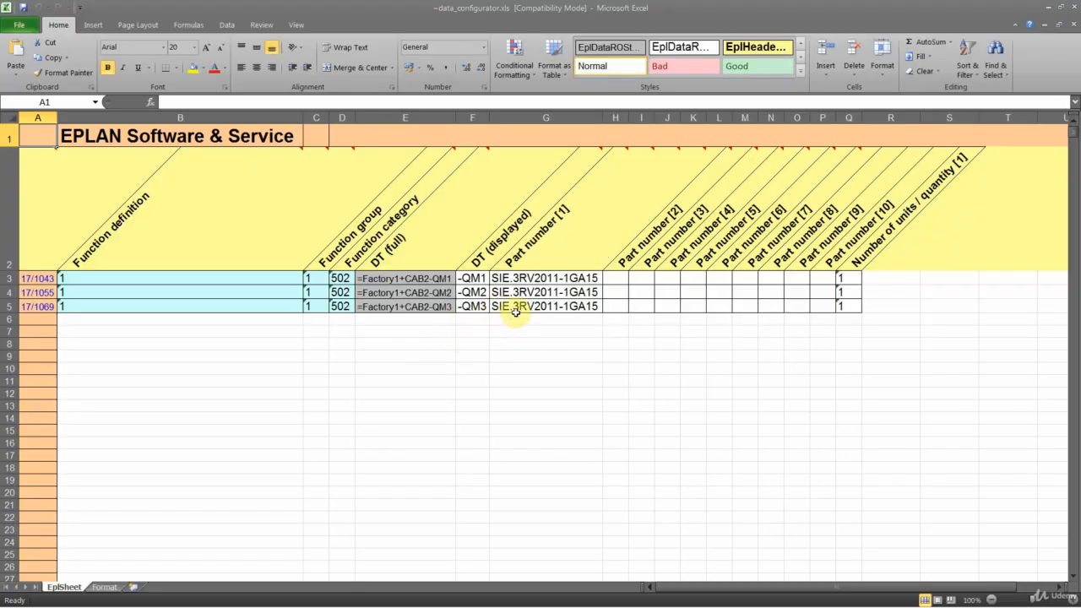
- Check the designations and part numbers in the exported main-function rows of QM1 to QM3, then close the workbook
{"action": "left_click_drag", "start_coordinate": [463, 281], "coordinate": [813, 315]}
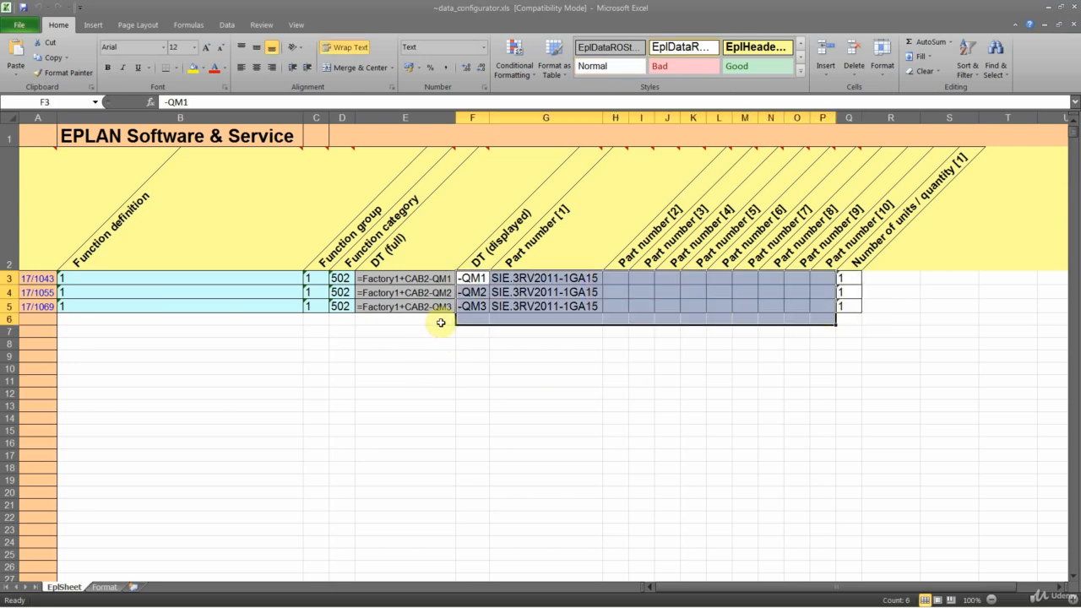
{"action": "left_click", "coordinate": [387, 354]}
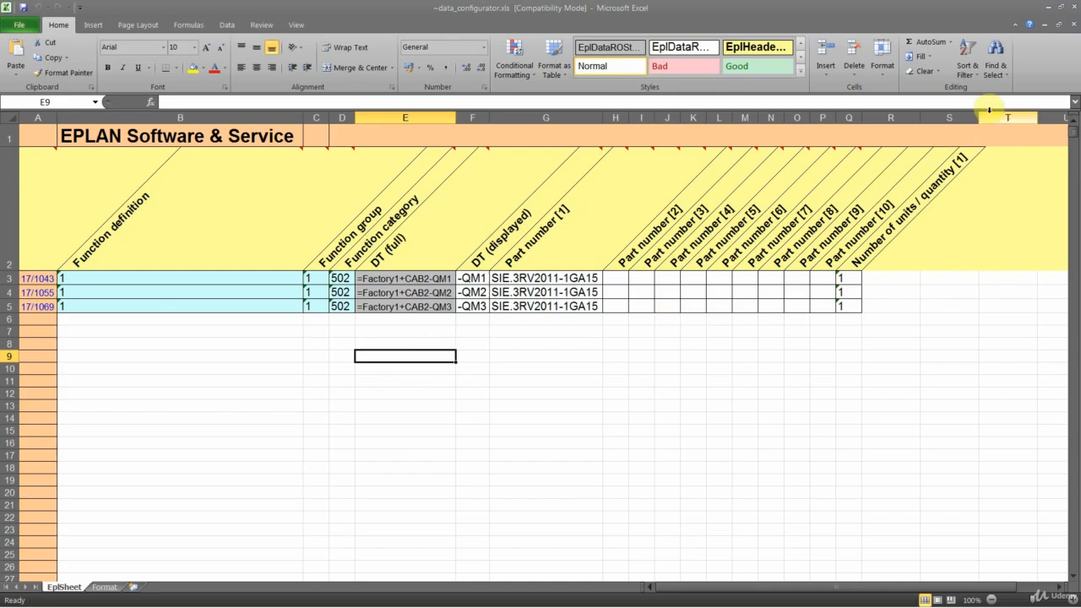
{"action": "left_click", "coordinate": [1073, 6]}
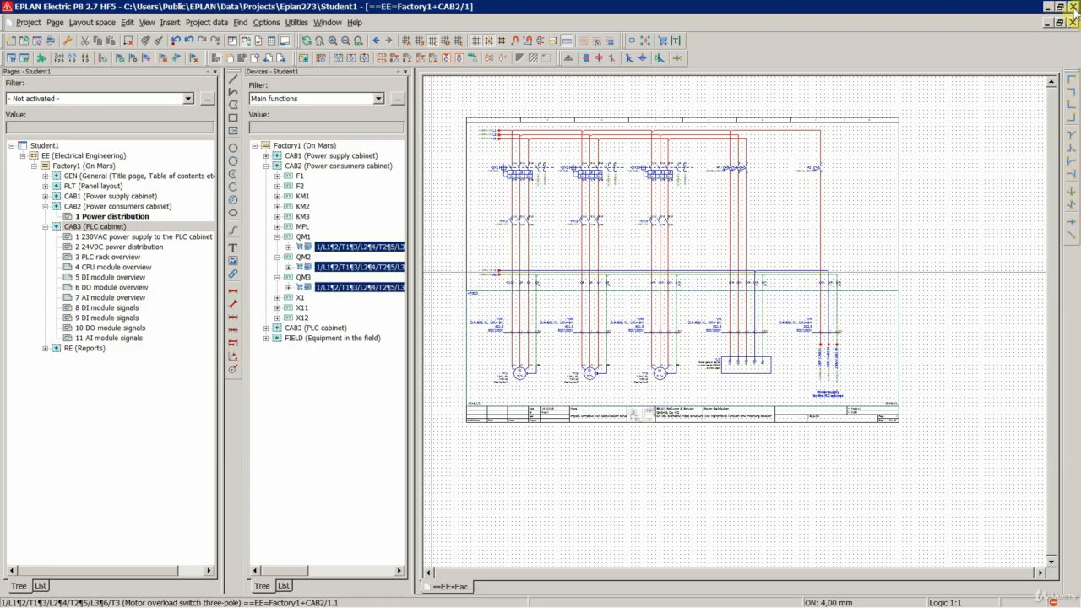
- Collapse the QM1, QM2 and QM3 branches in the devices navigator
{"action": "double_click", "coordinate": [303, 236]}
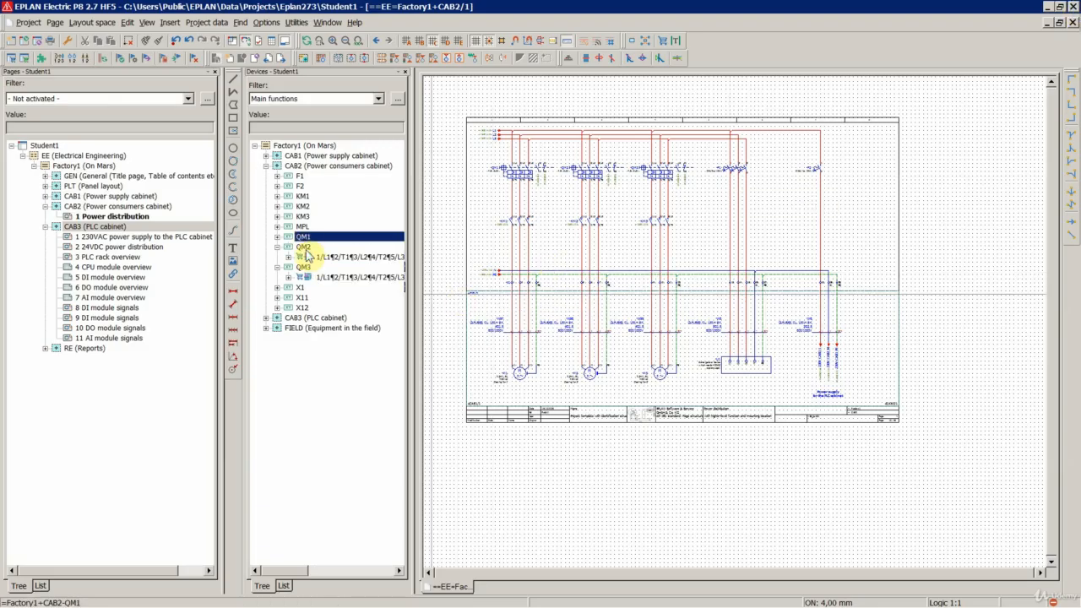
{"action": "double_click", "coordinate": [302, 246]}
{"action": "double_click", "coordinate": [302, 257]}
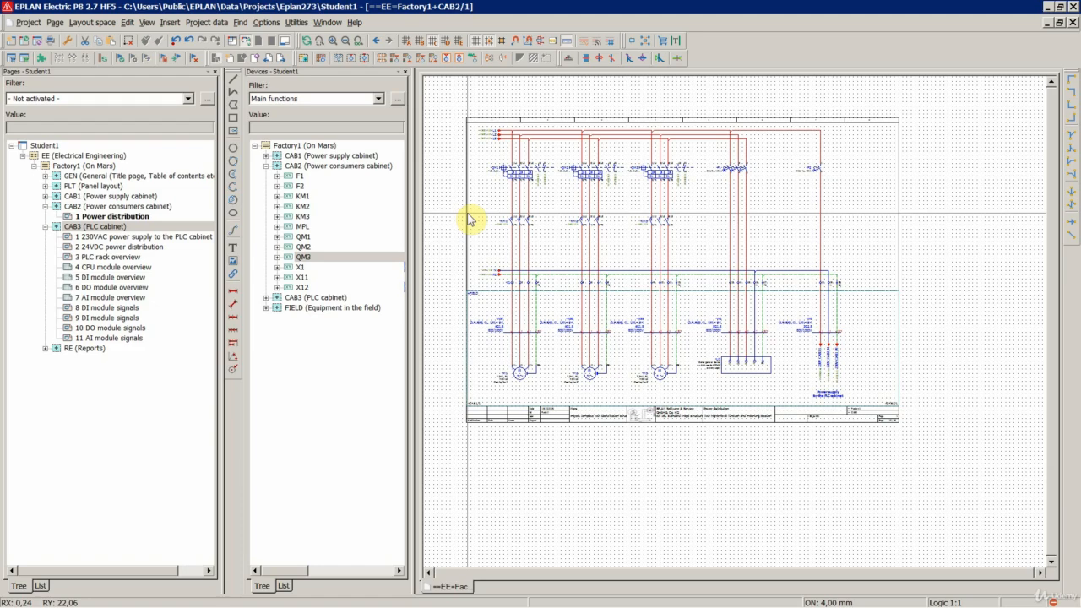
{"action": "left_click", "coordinate": [297, 22]}
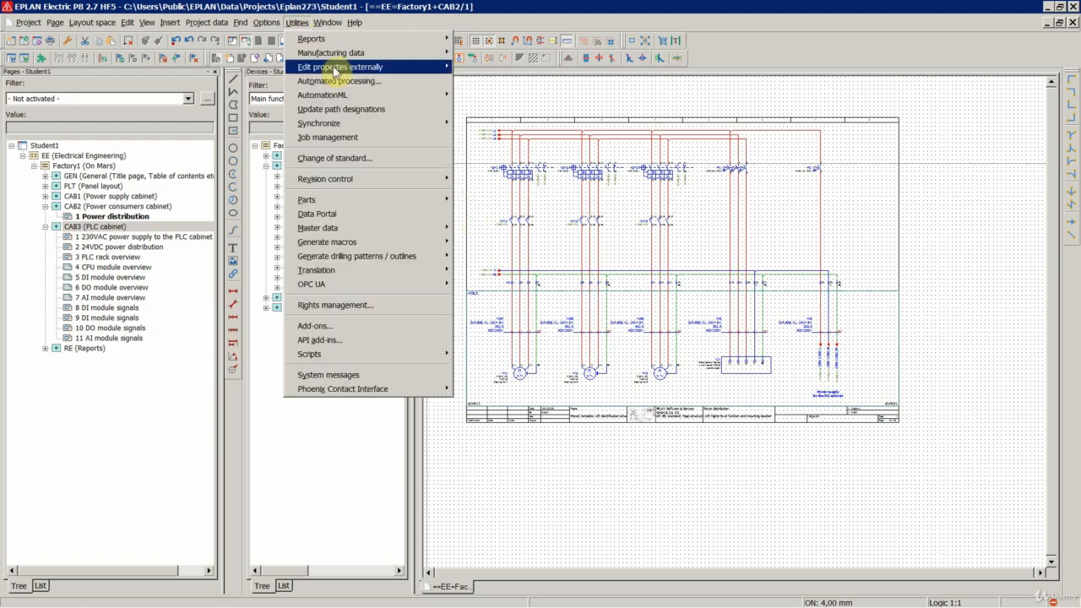
{"action": "mouse_move", "coordinate": [337, 71]}
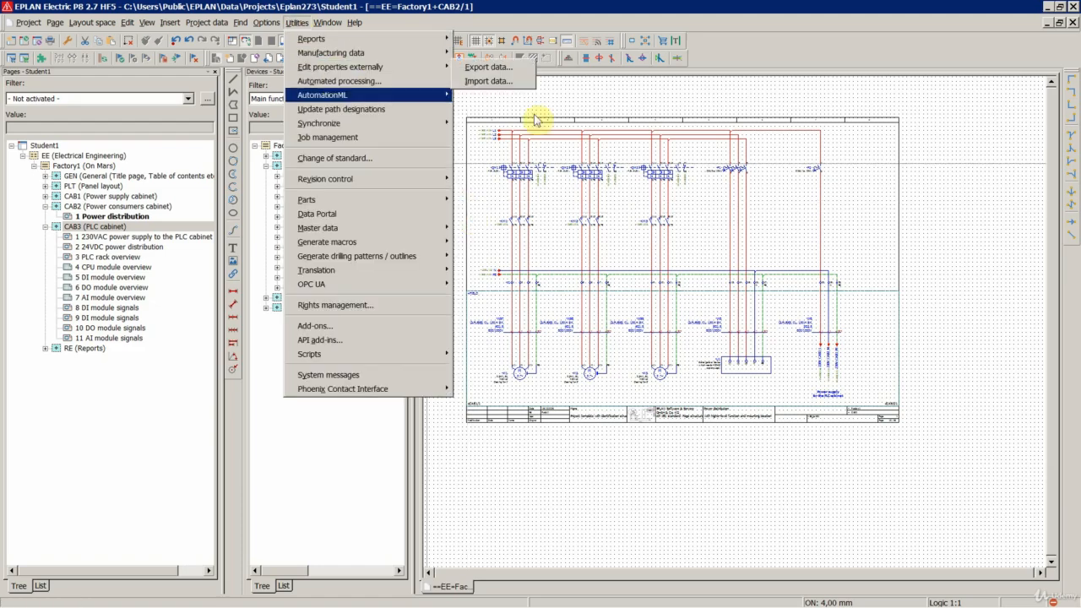
{"action": "left_click", "coordinate": [614, 98]}
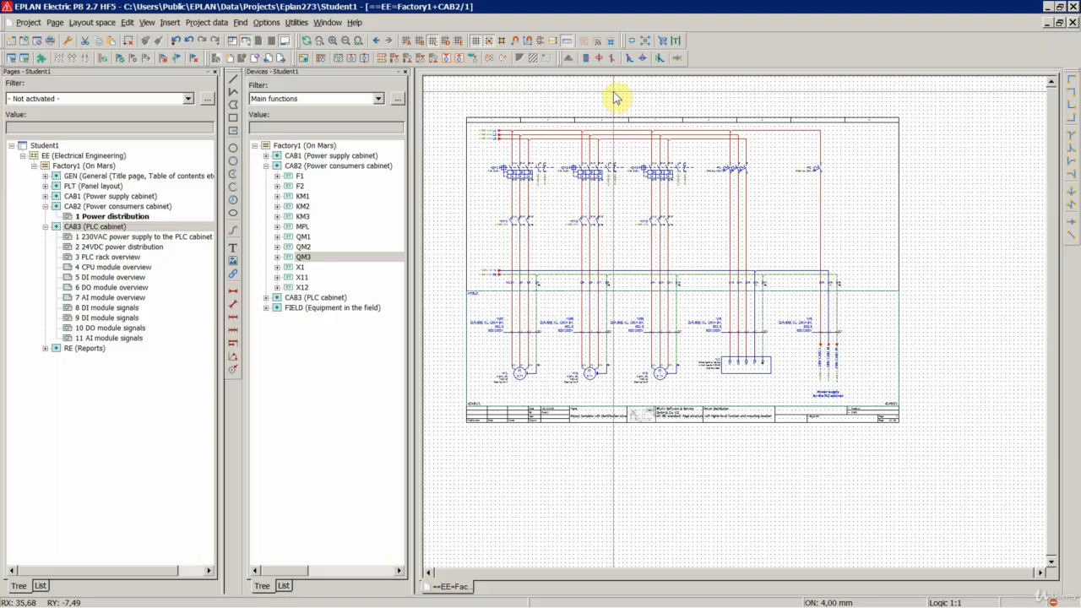